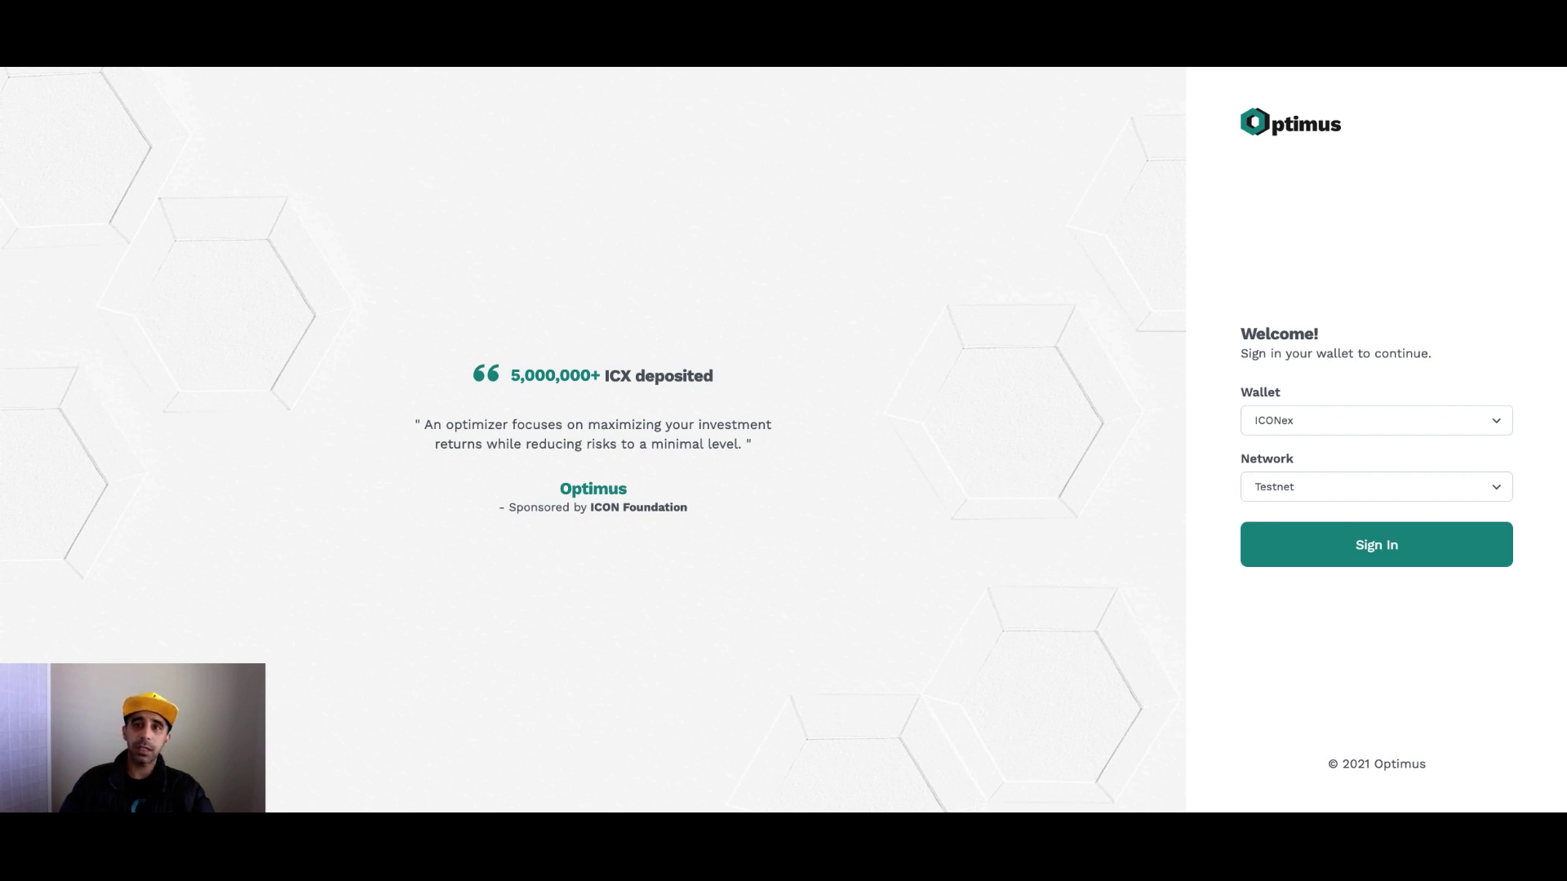
Read through the 'Change network in ICONex' testnet guide in the ICON Dev Portal.
key(ctrl+Tab)
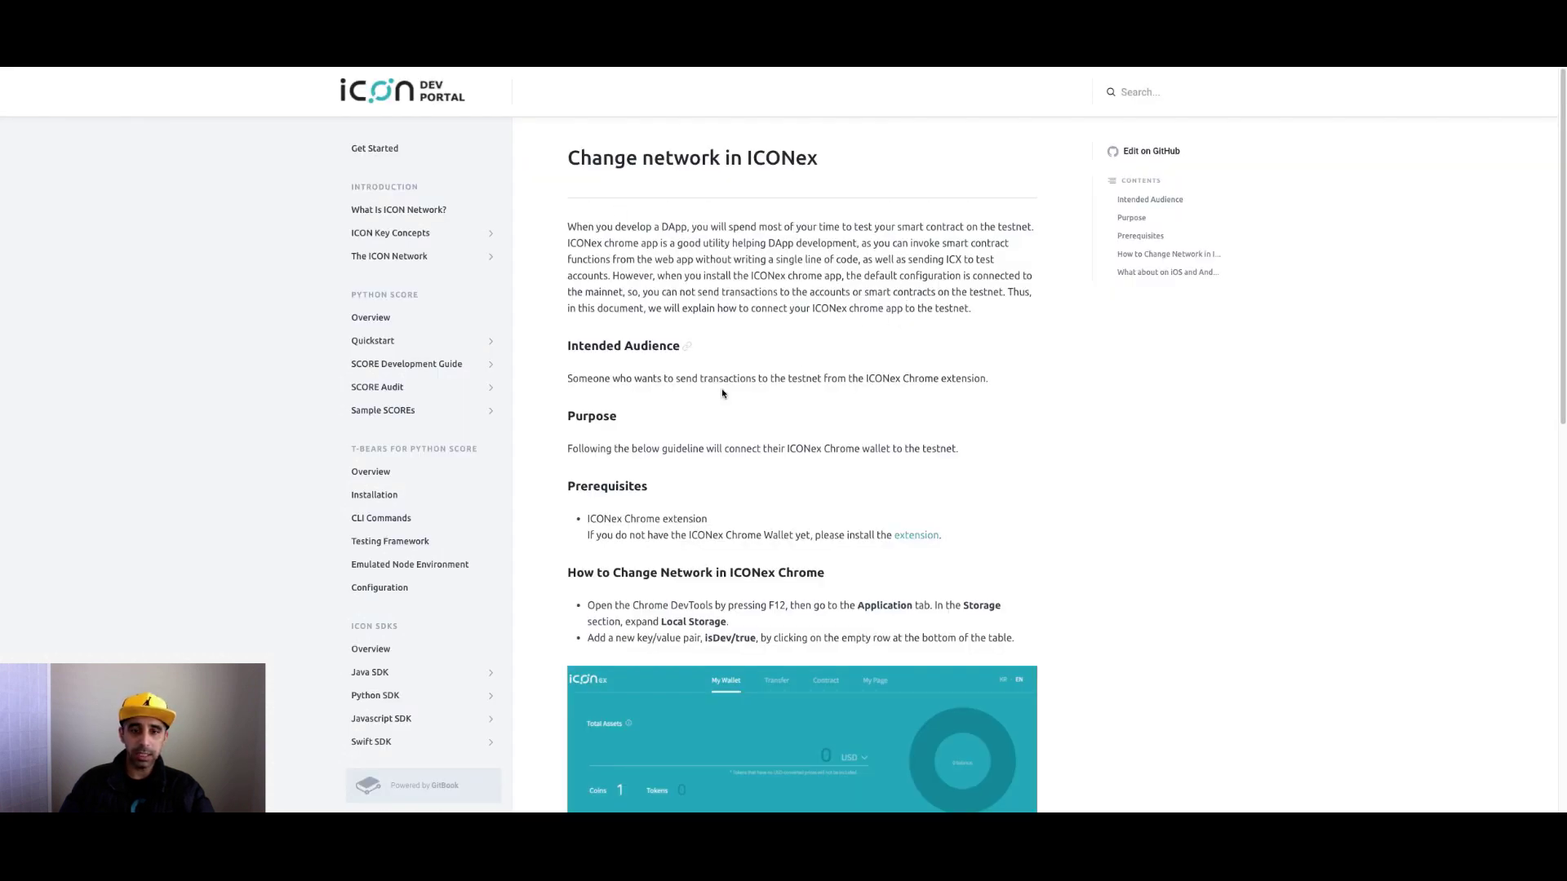
scroll(775, 355, down, 2)
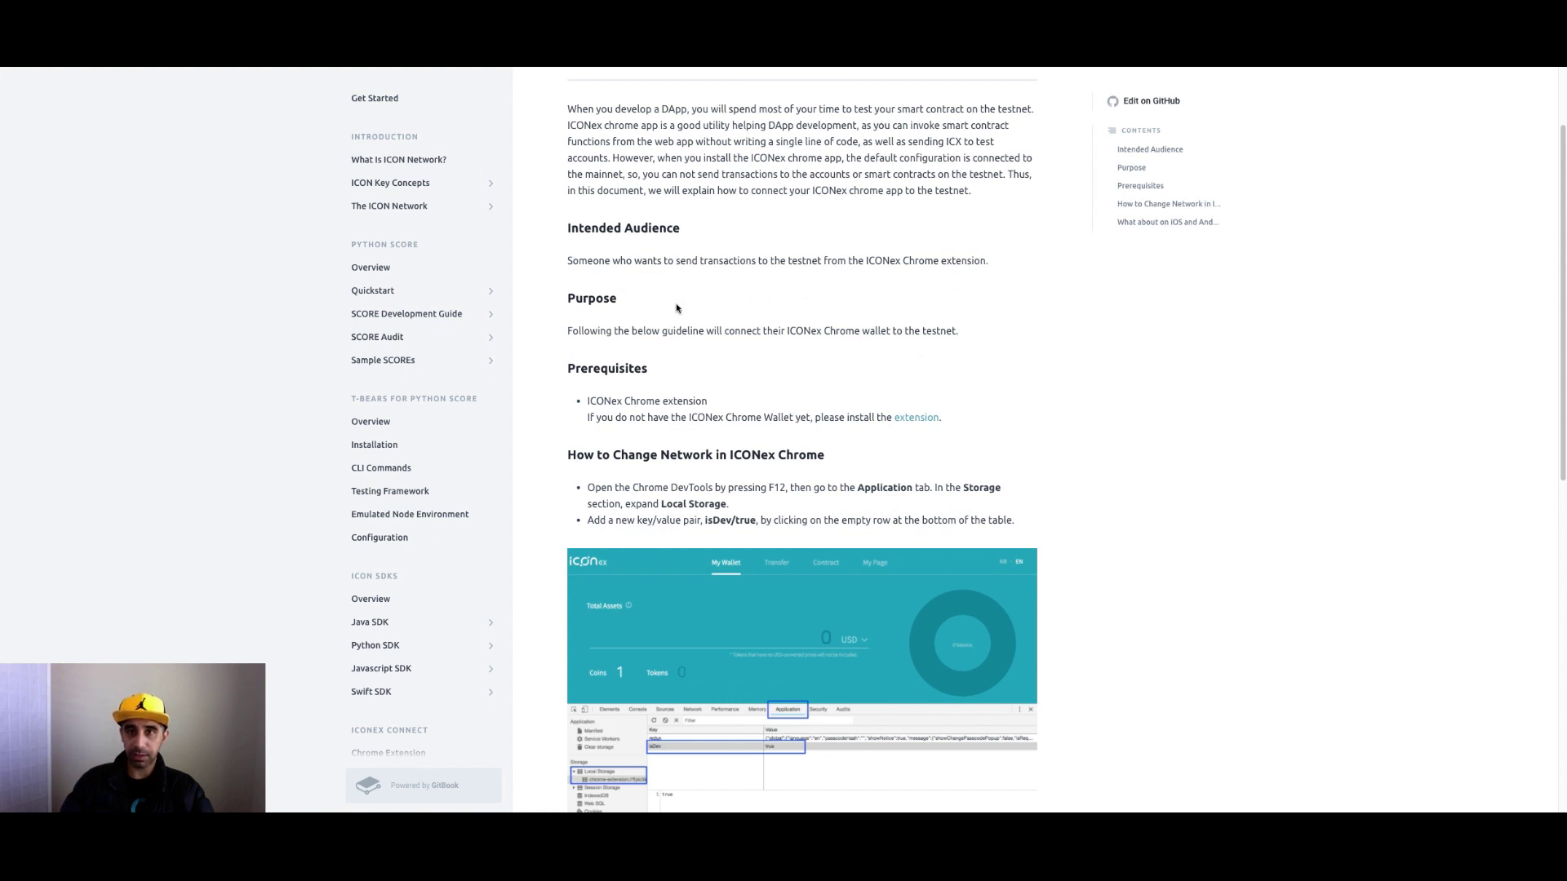
scroll(800, 372, down, 3)
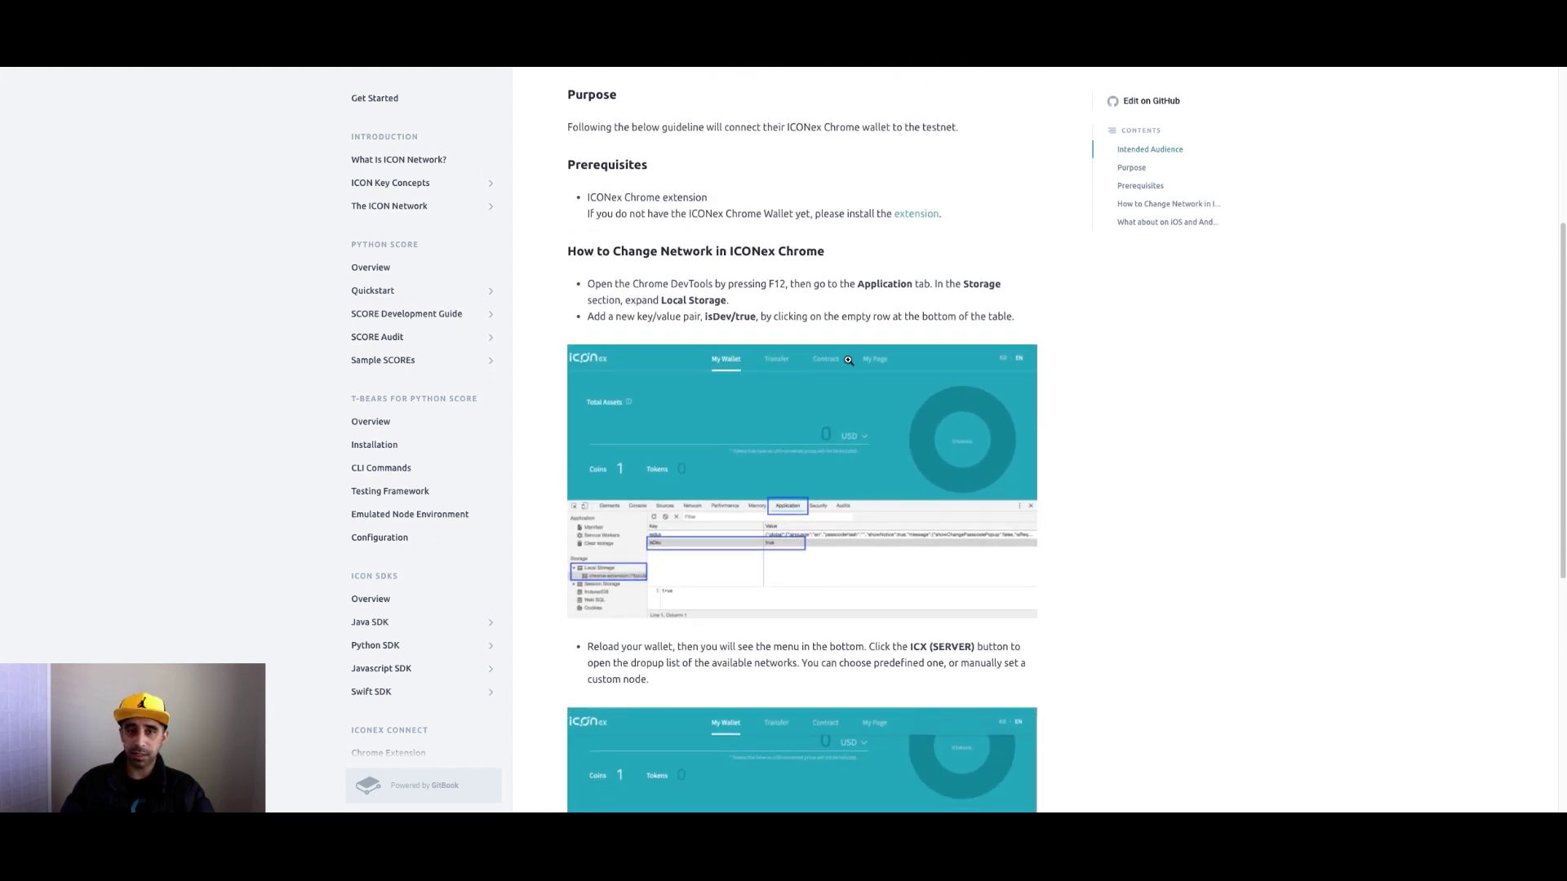
scroll(722, 514, down, 4)
scroll(730, 519, down, 1)
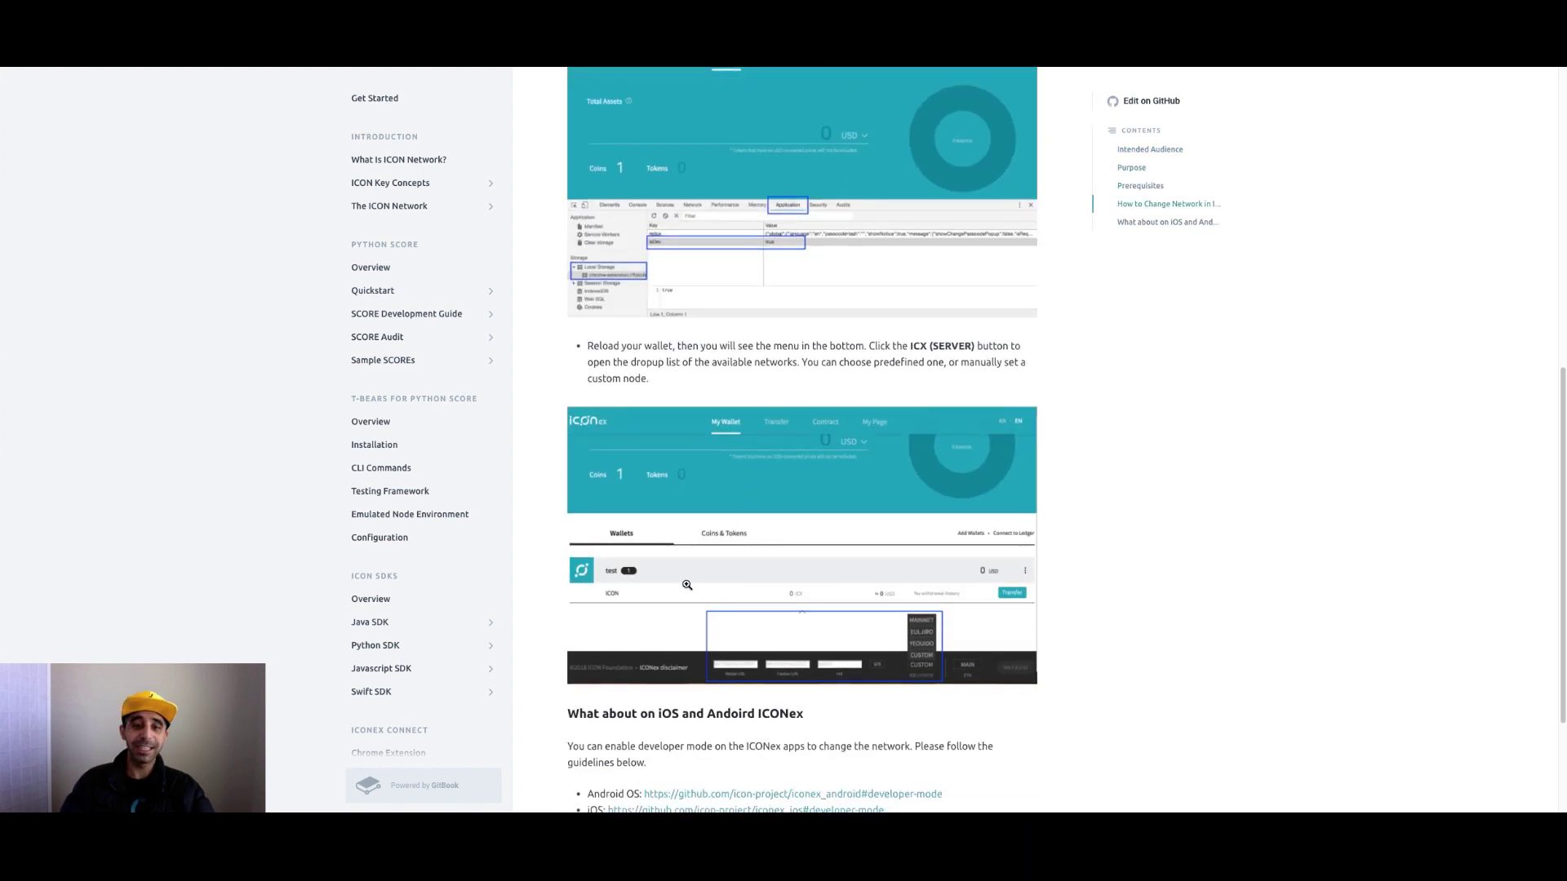
scroll(712, 573, down, 1)
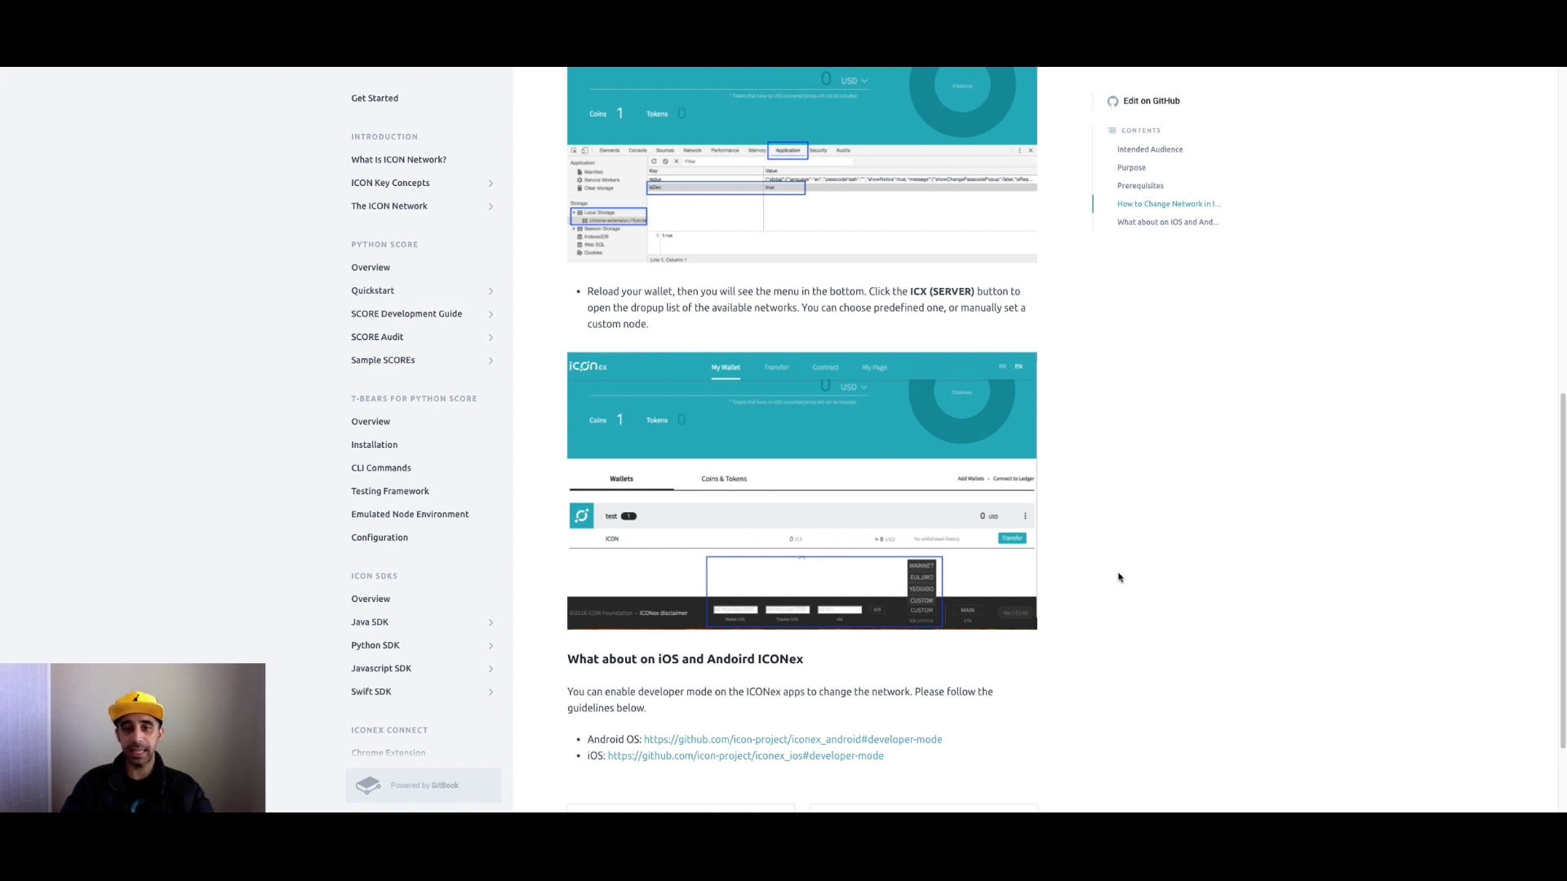
scroll(1156, 477, up, 5)
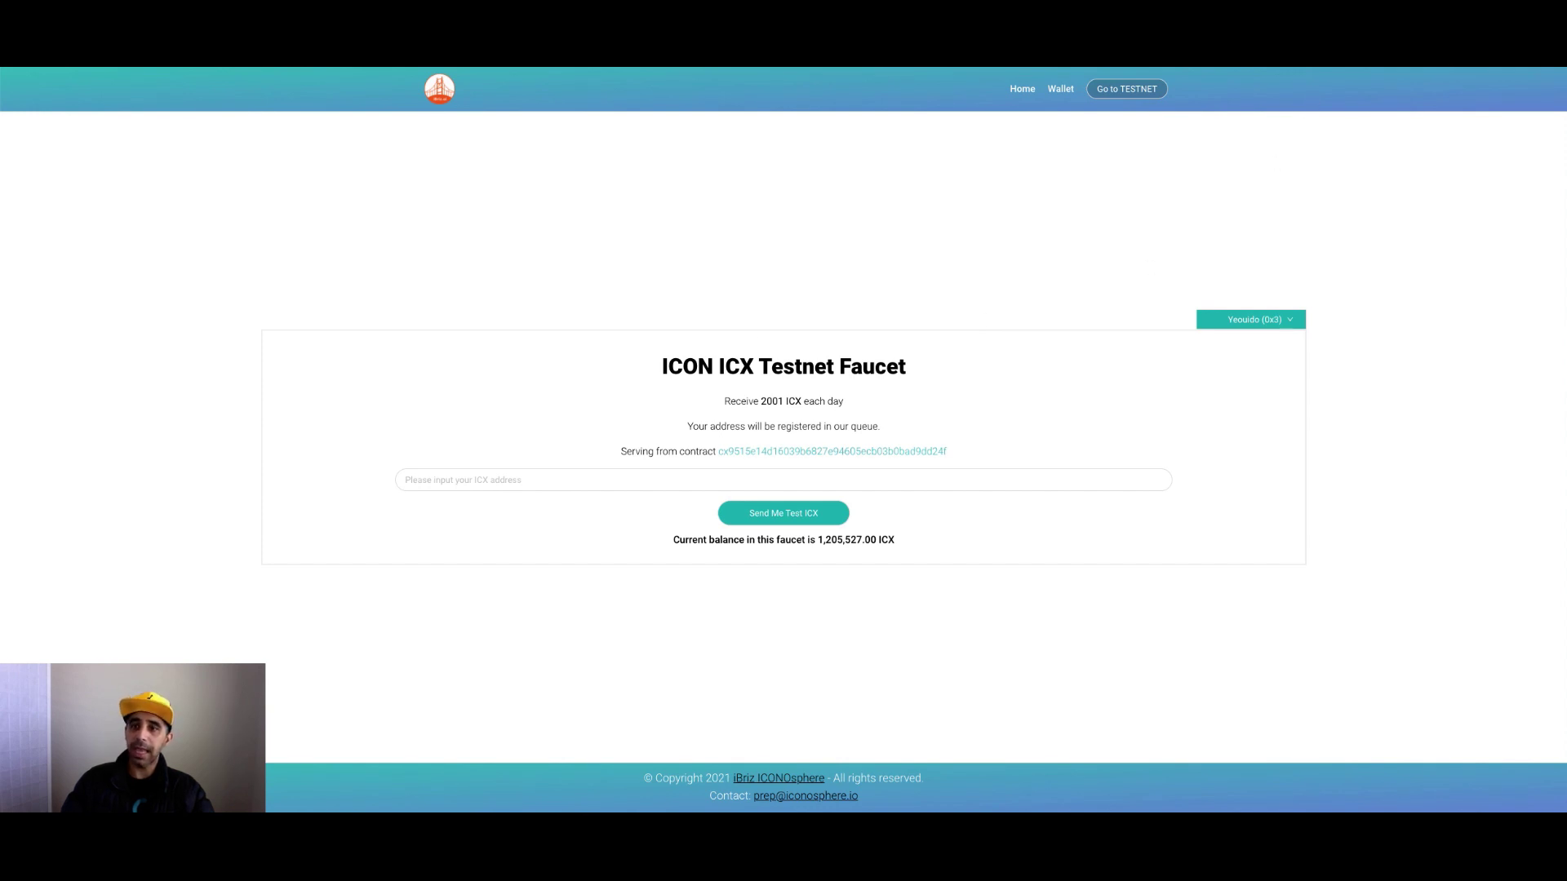
Copy the Showcase wallet address from ICONex into the faucet's ICX address field.
click(1444, 49)
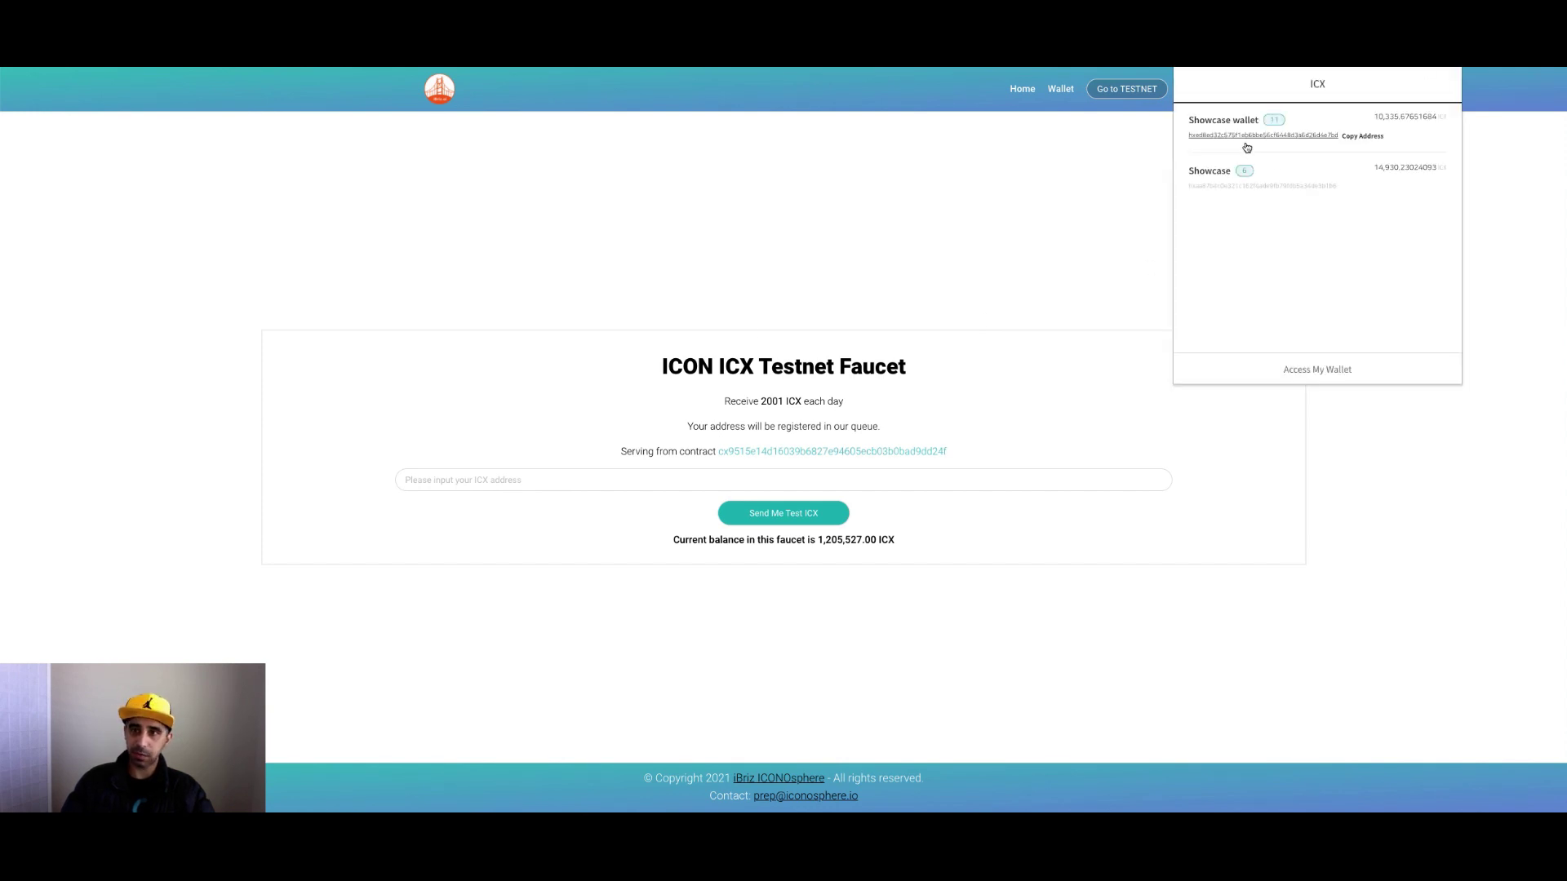
click(1301, 187)
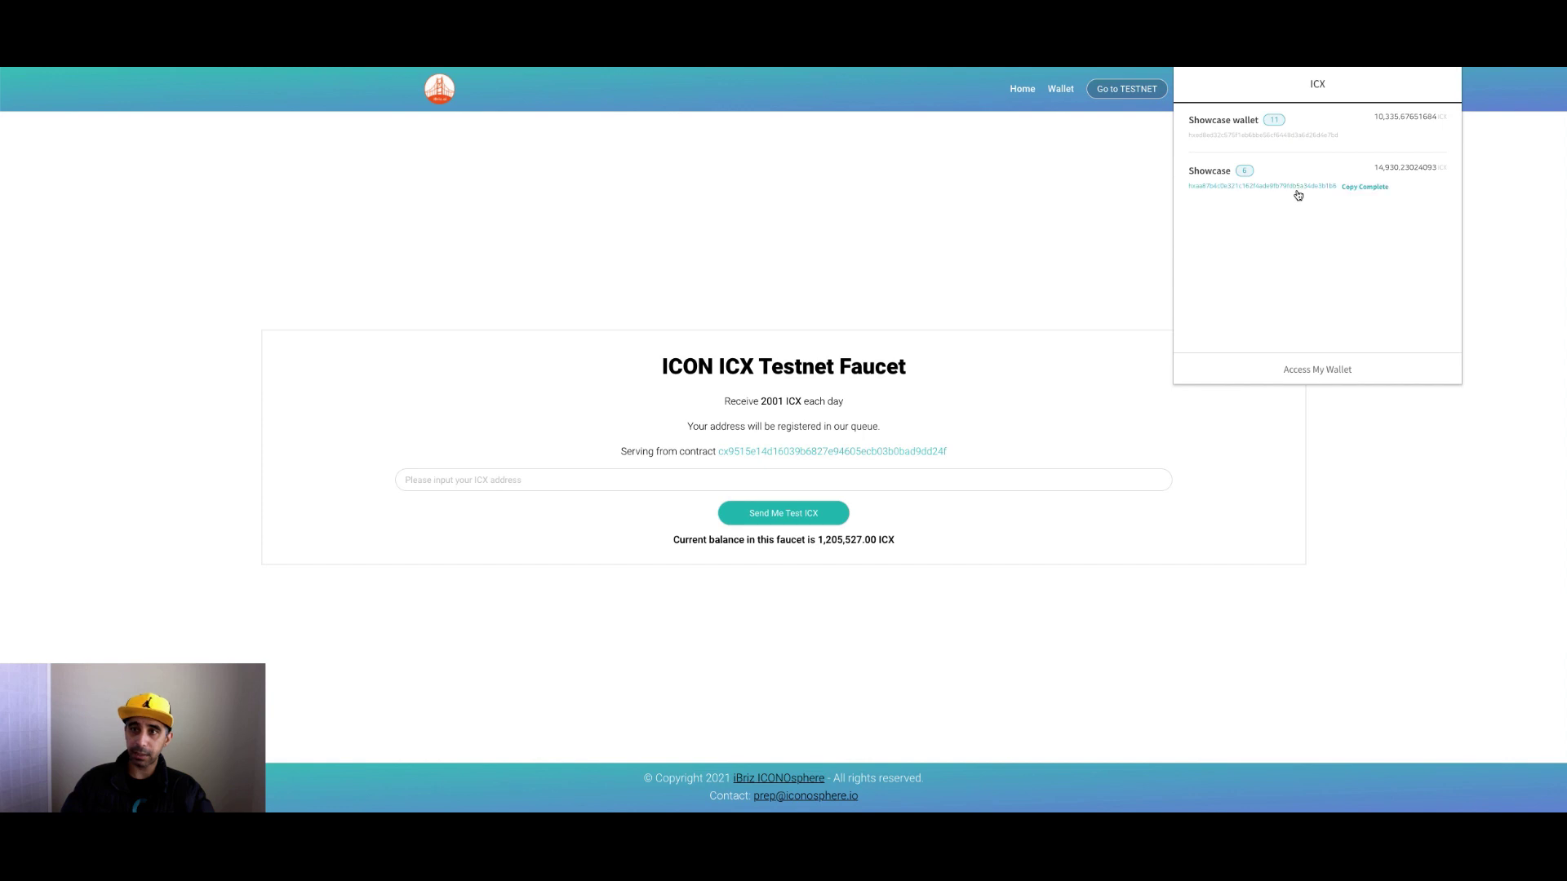
click(1020, 240)
click(742, 478)
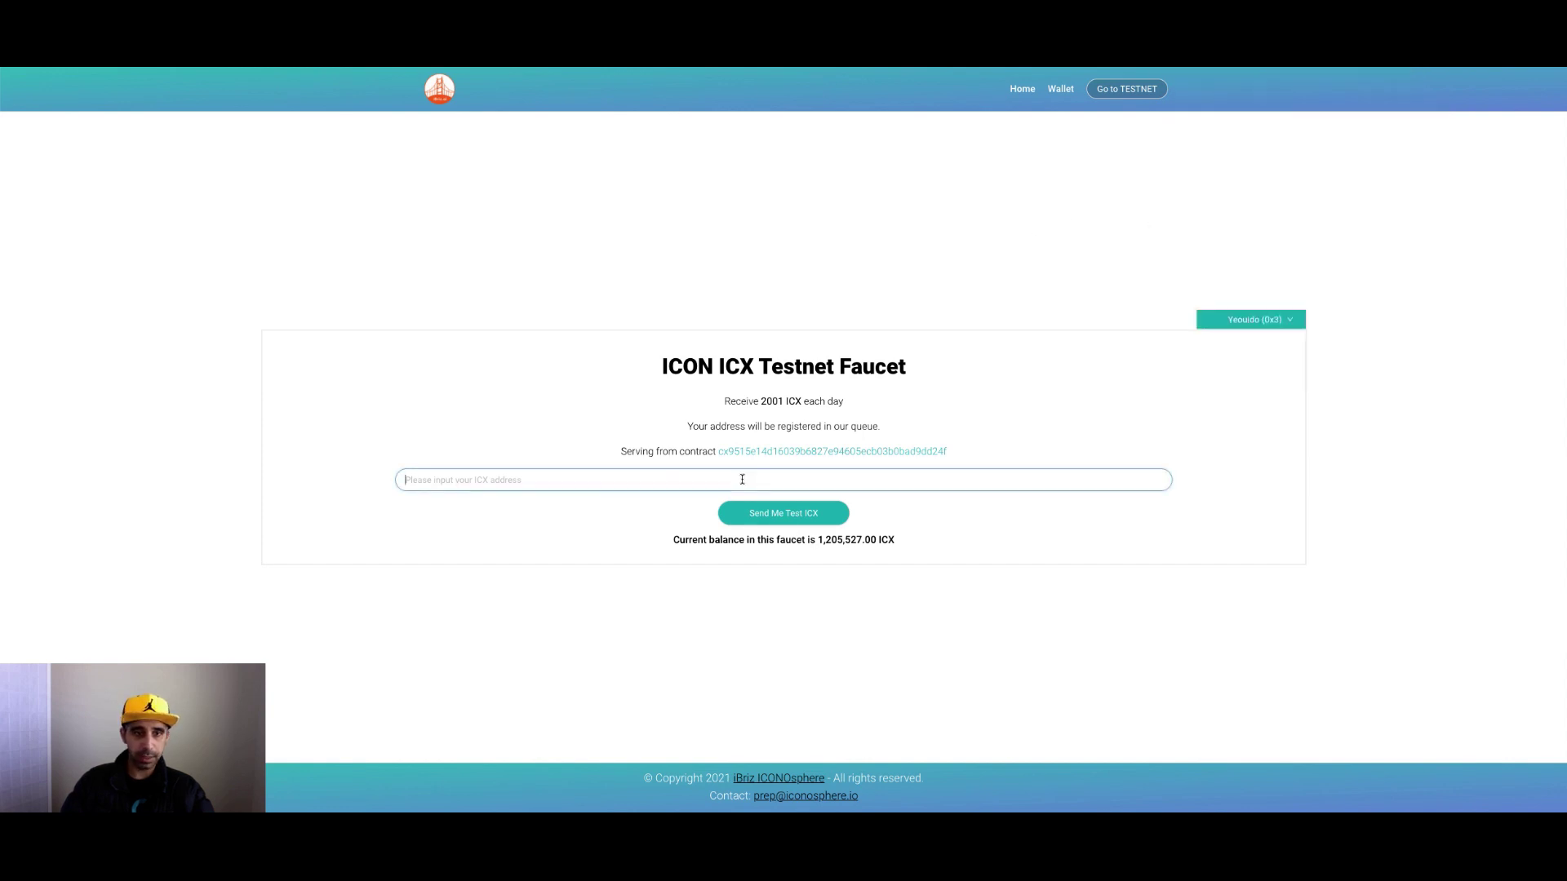
text(hxaa87b4c0e321c162f4ade9fb79fdb5a34de3b1b6)
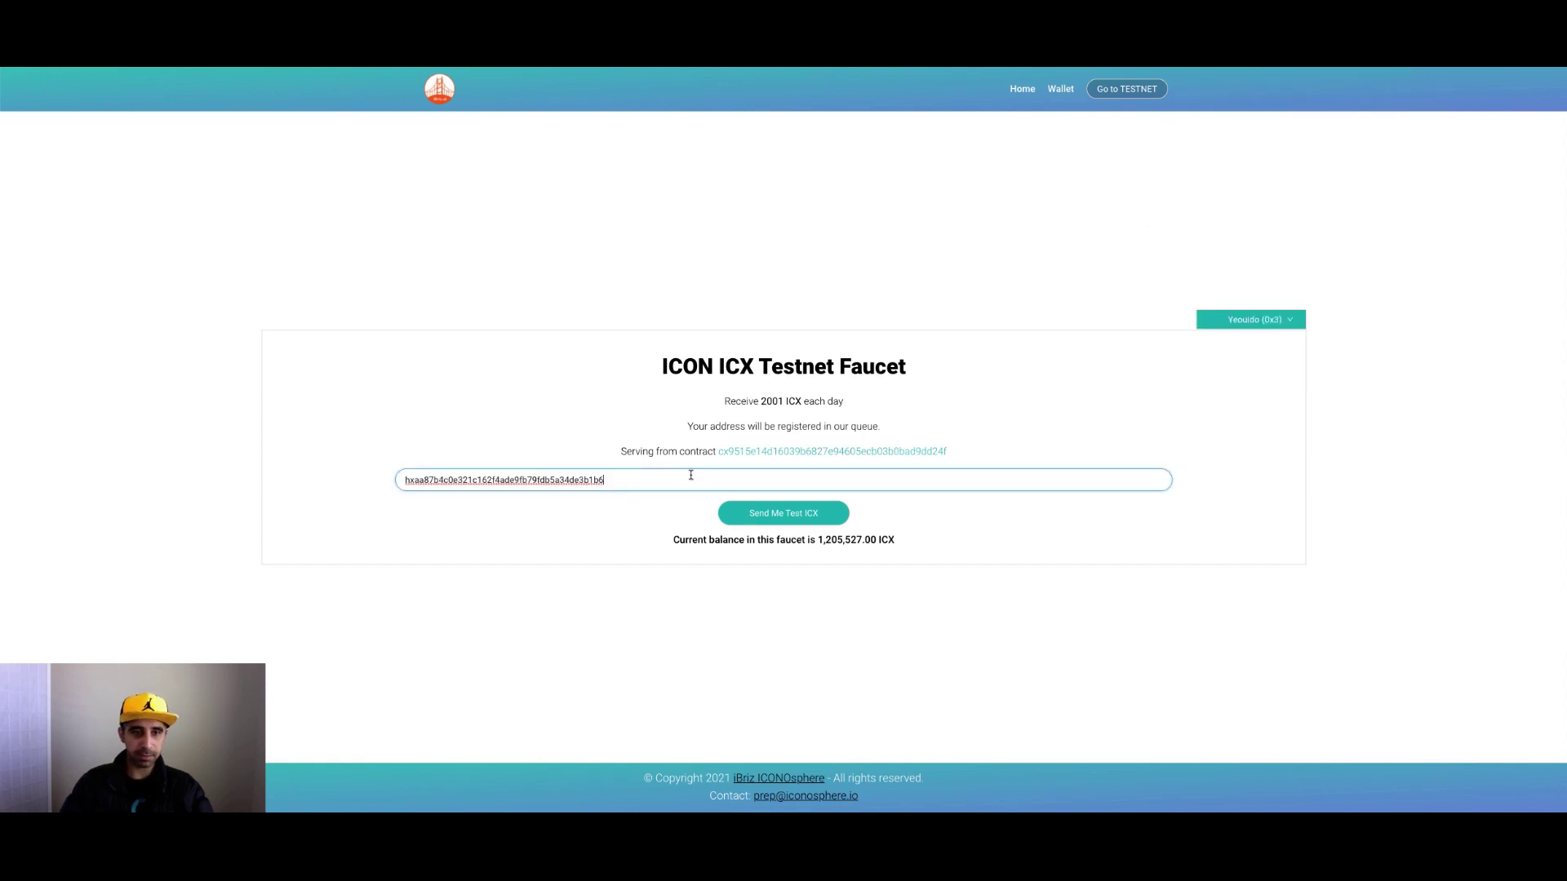
Request 2001 test ICX past reCAPTCHA and confirm the Showcase balance reaches 16,931.23 ICX.
click(812, 518)
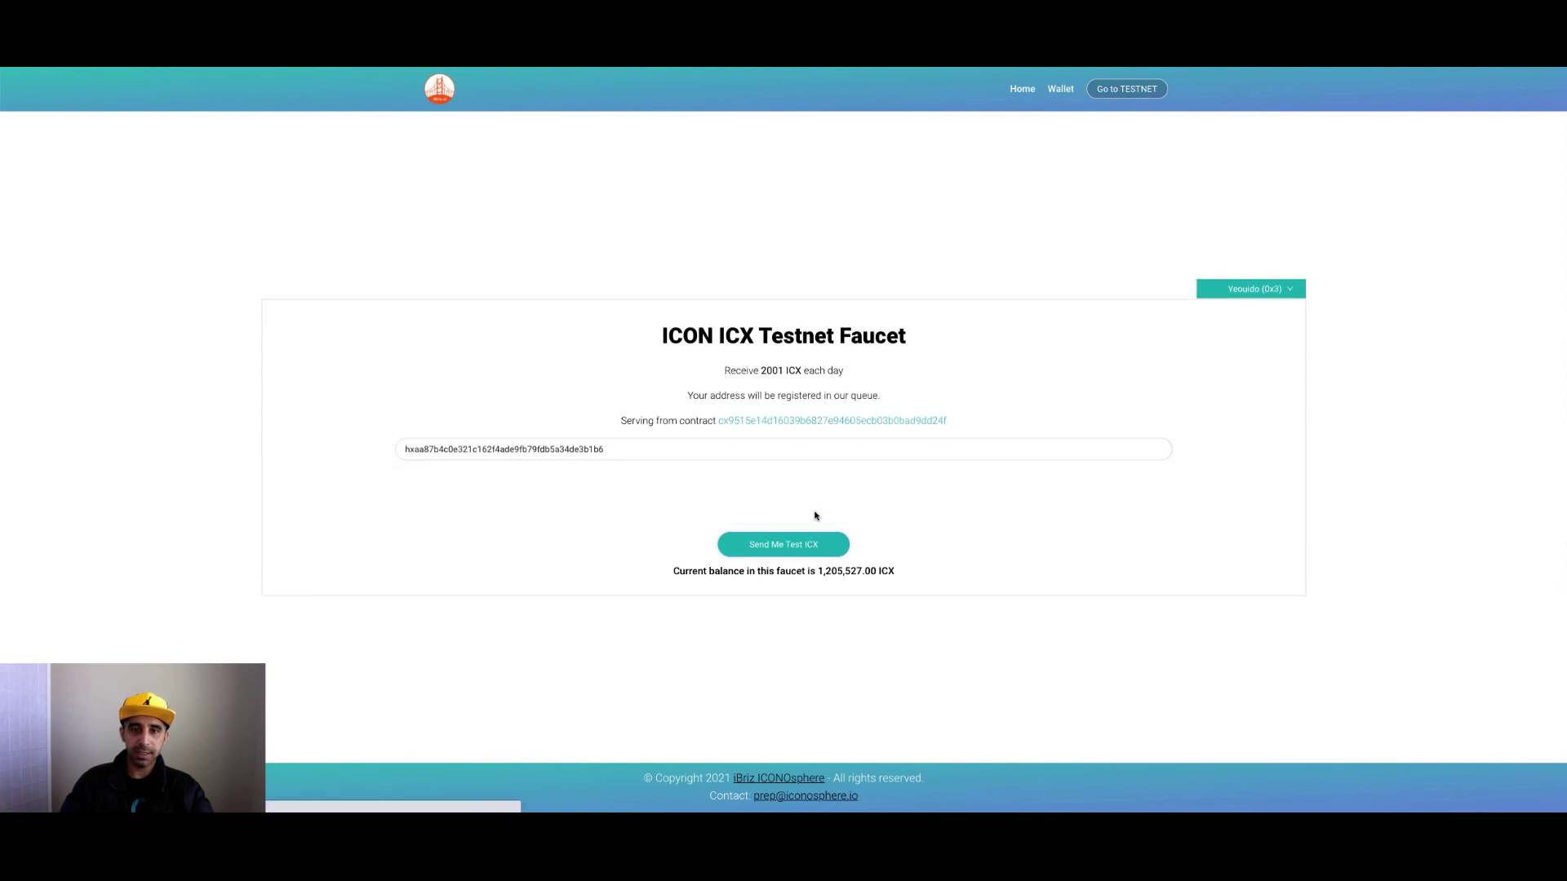
click(707, 495)
click(748, 539)
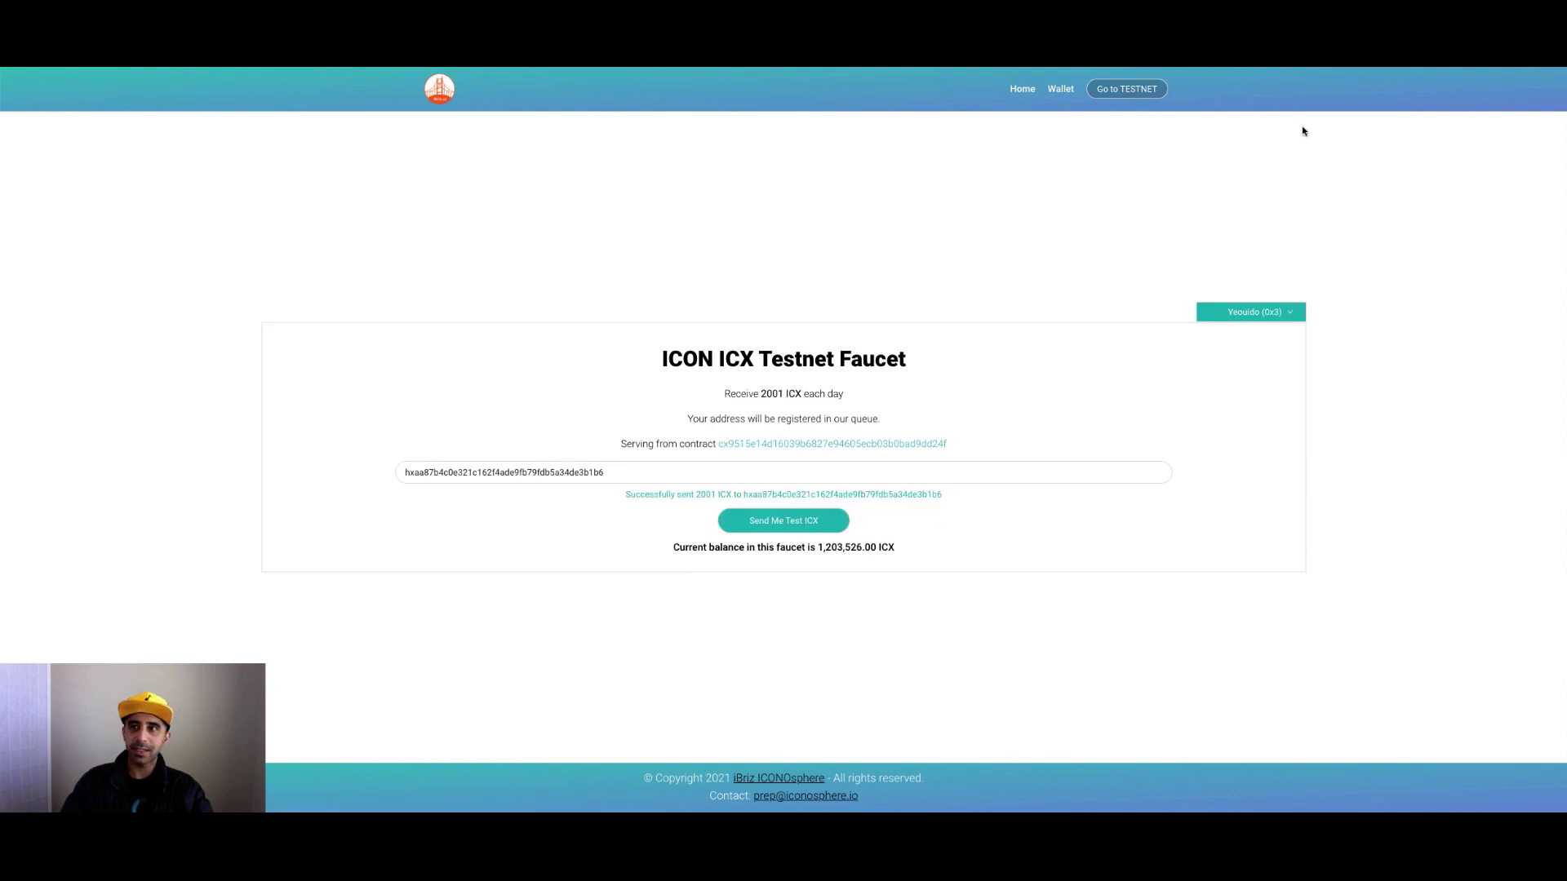
click(1456, 59)
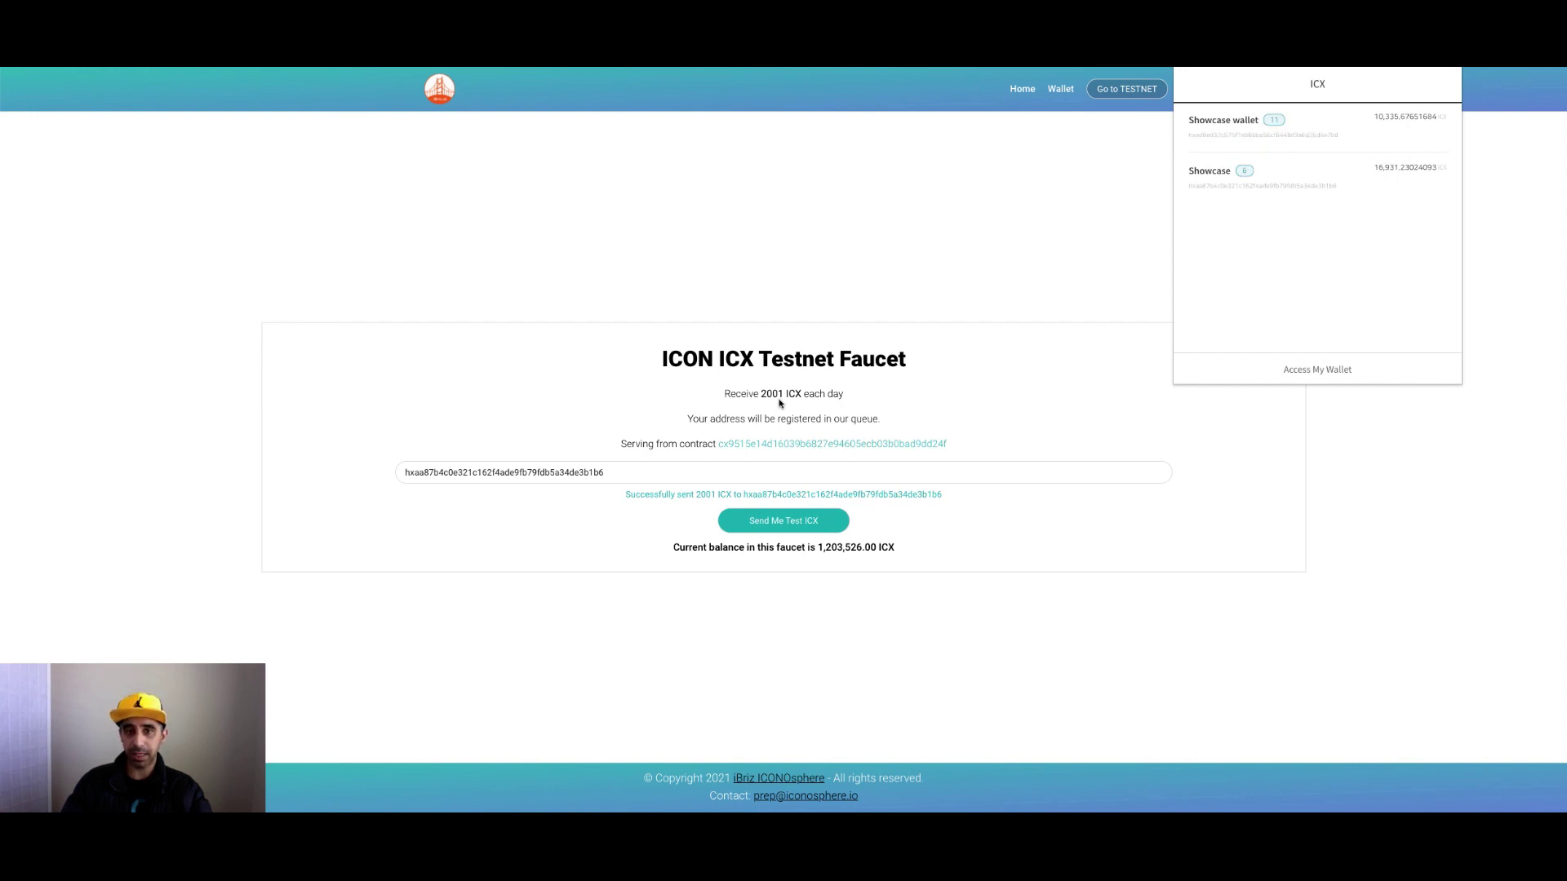
click(896, 249)
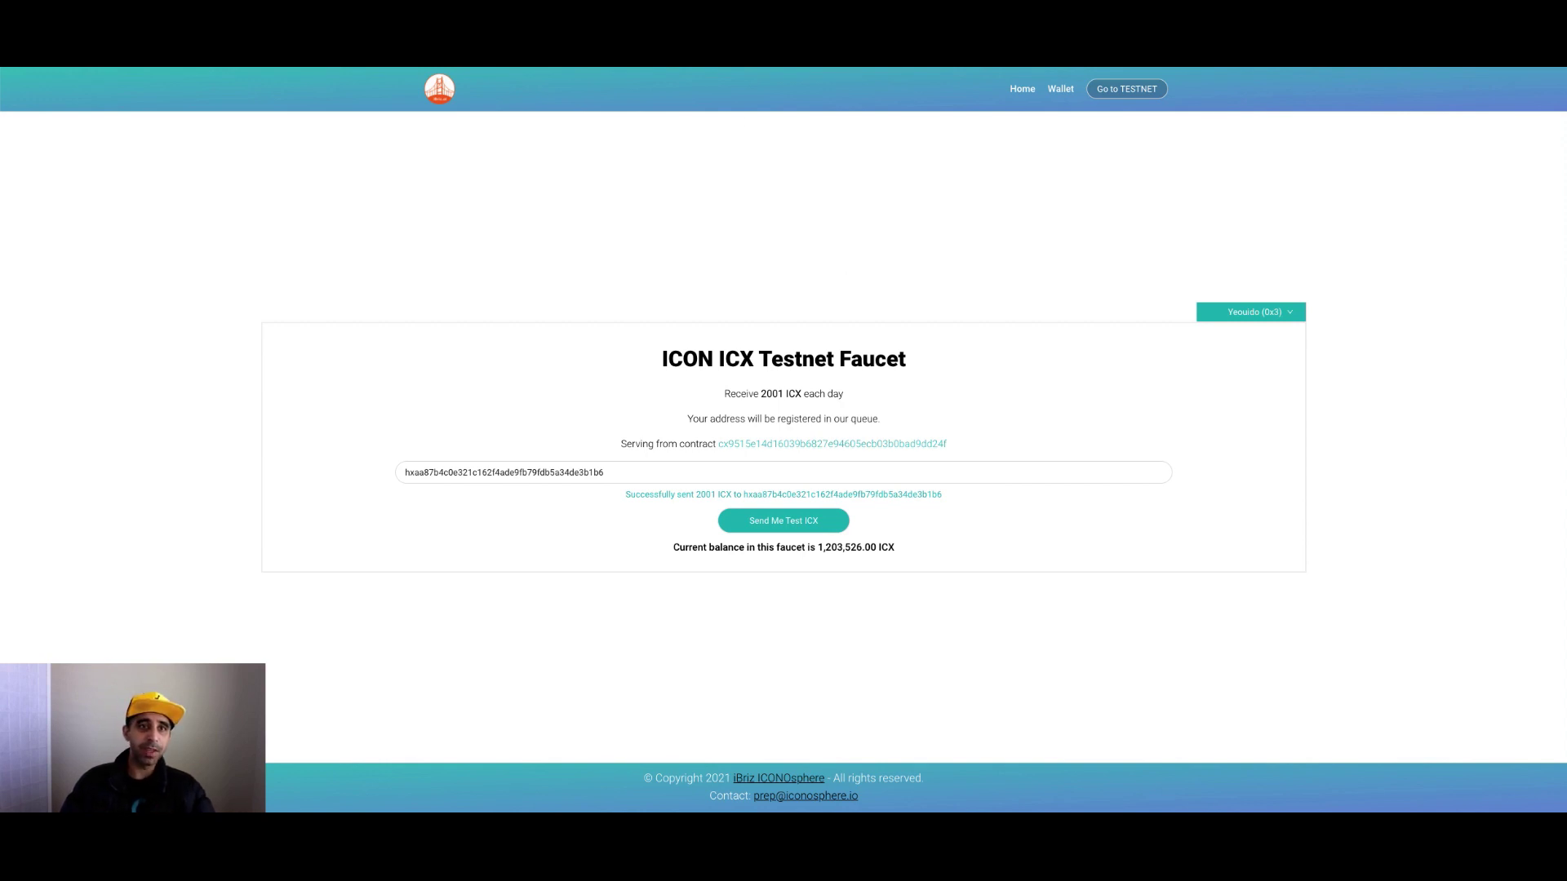
Sign in to Optimus on Testnet with the ICONex wallet's Showcase account.
key(ctrl+Tab)
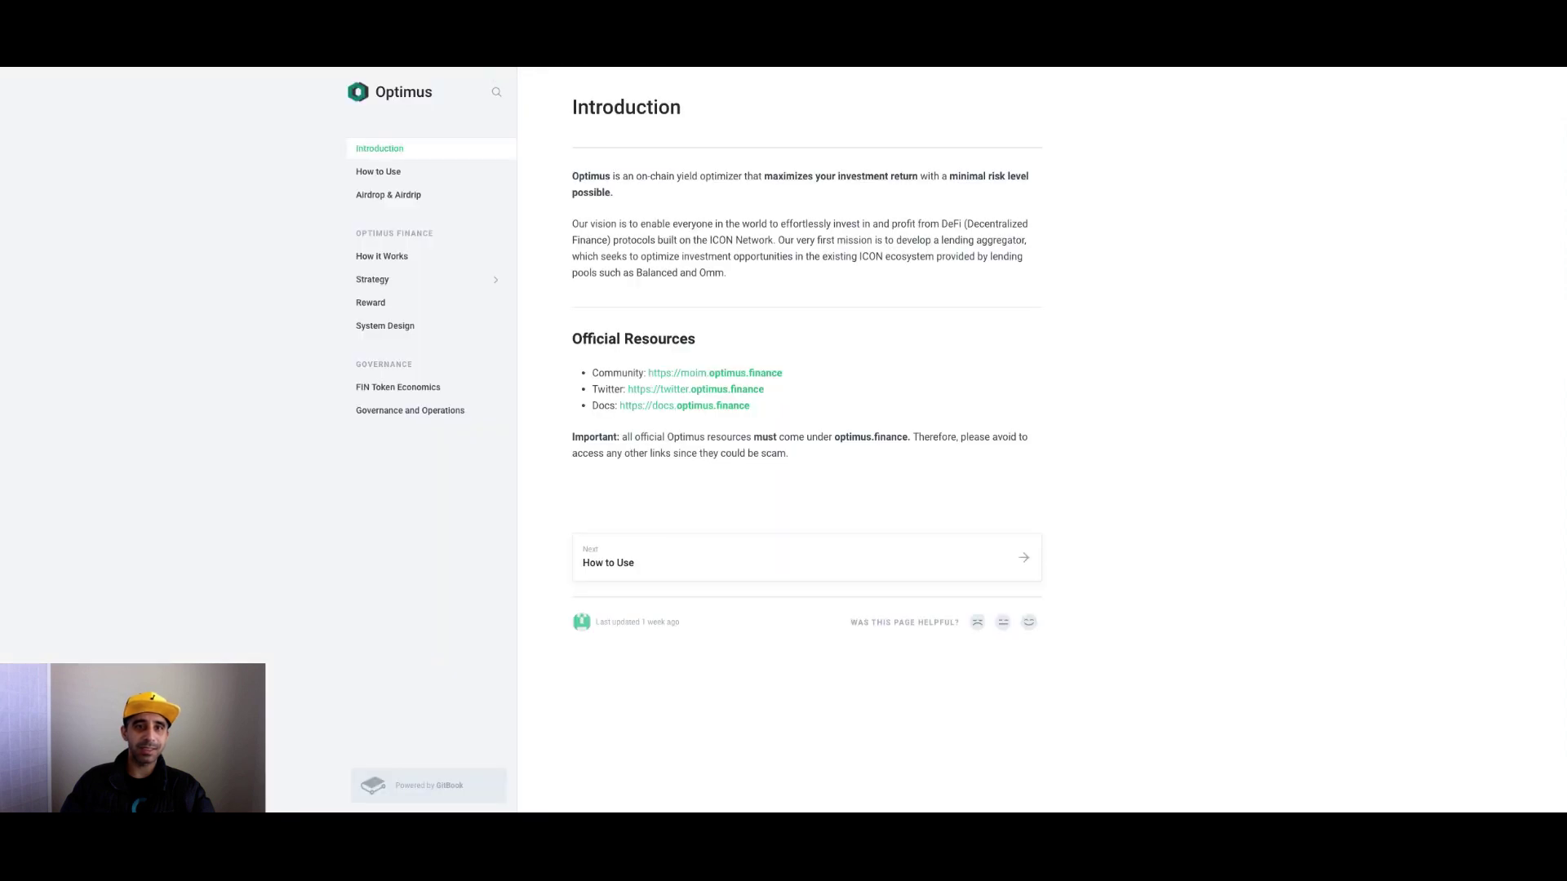
key(ctrl+Tab)
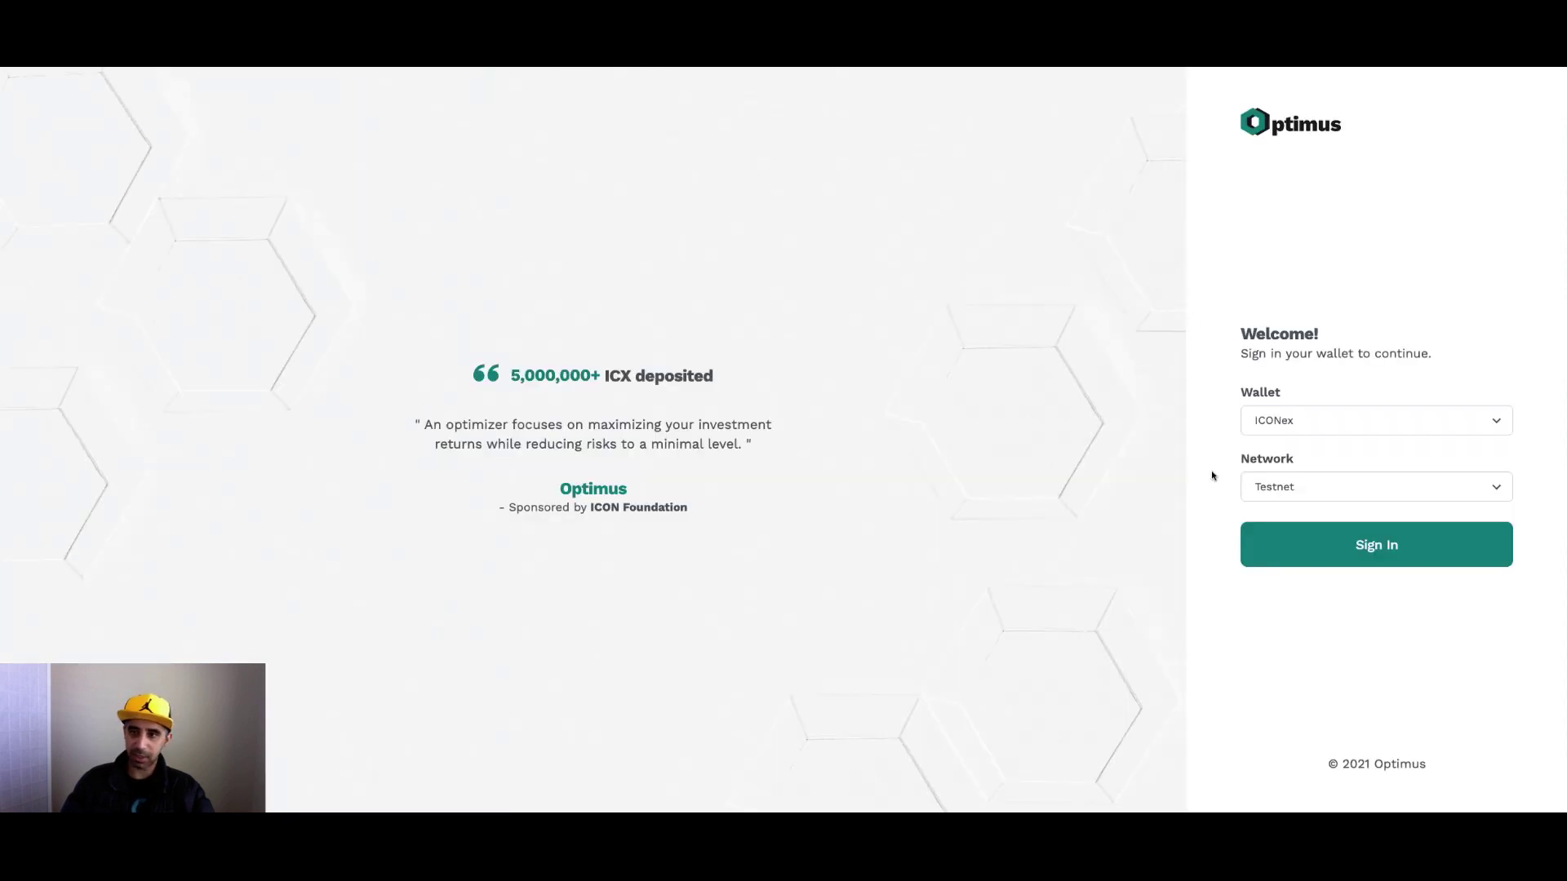
click(1372, 426)
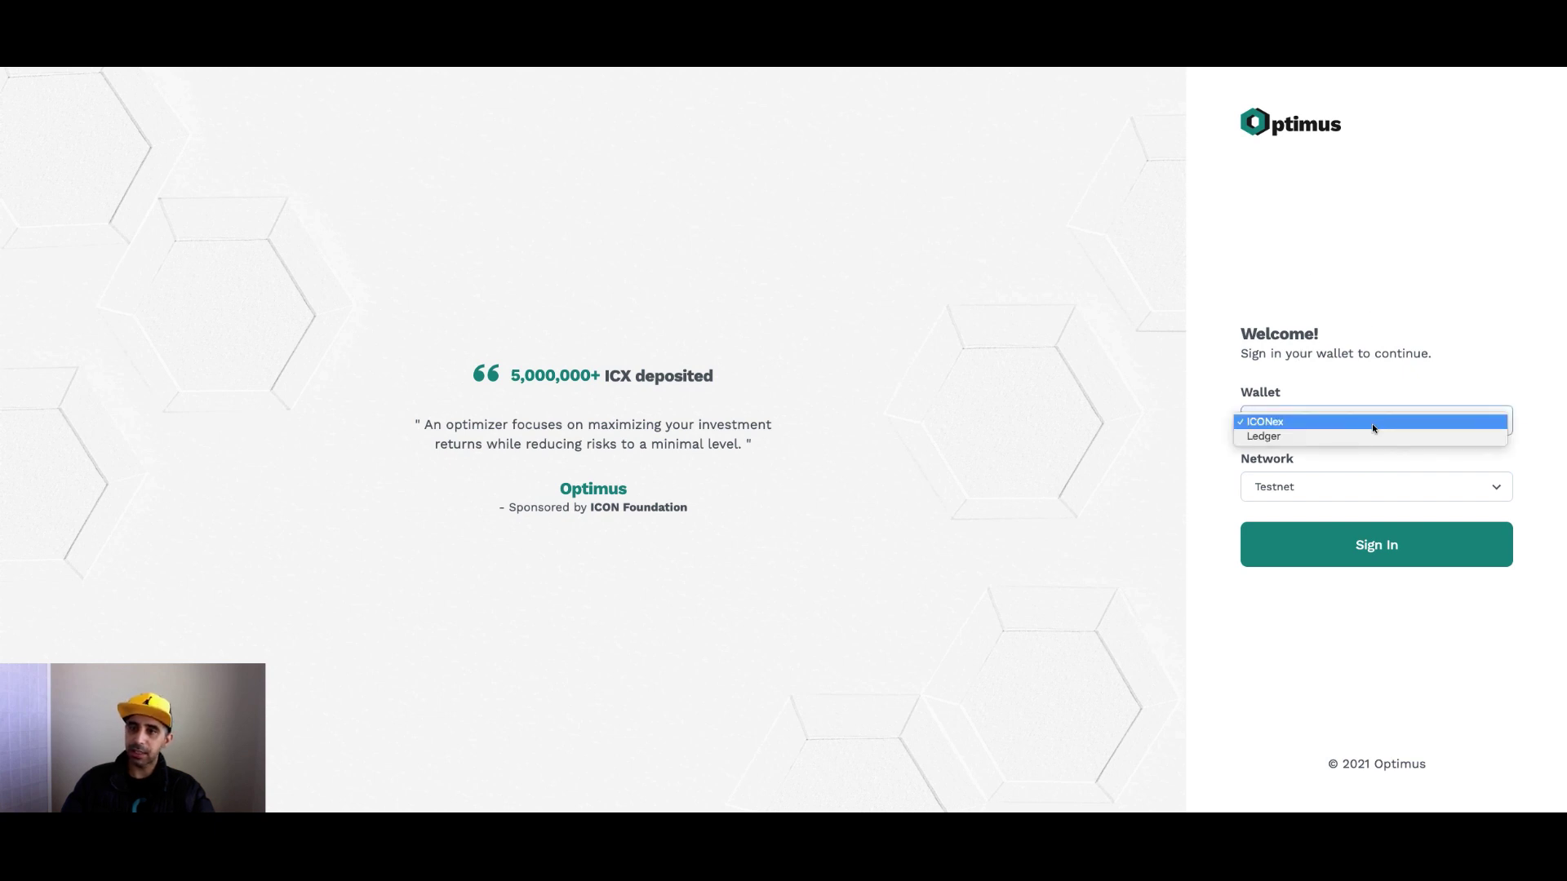
click(1409, 340)
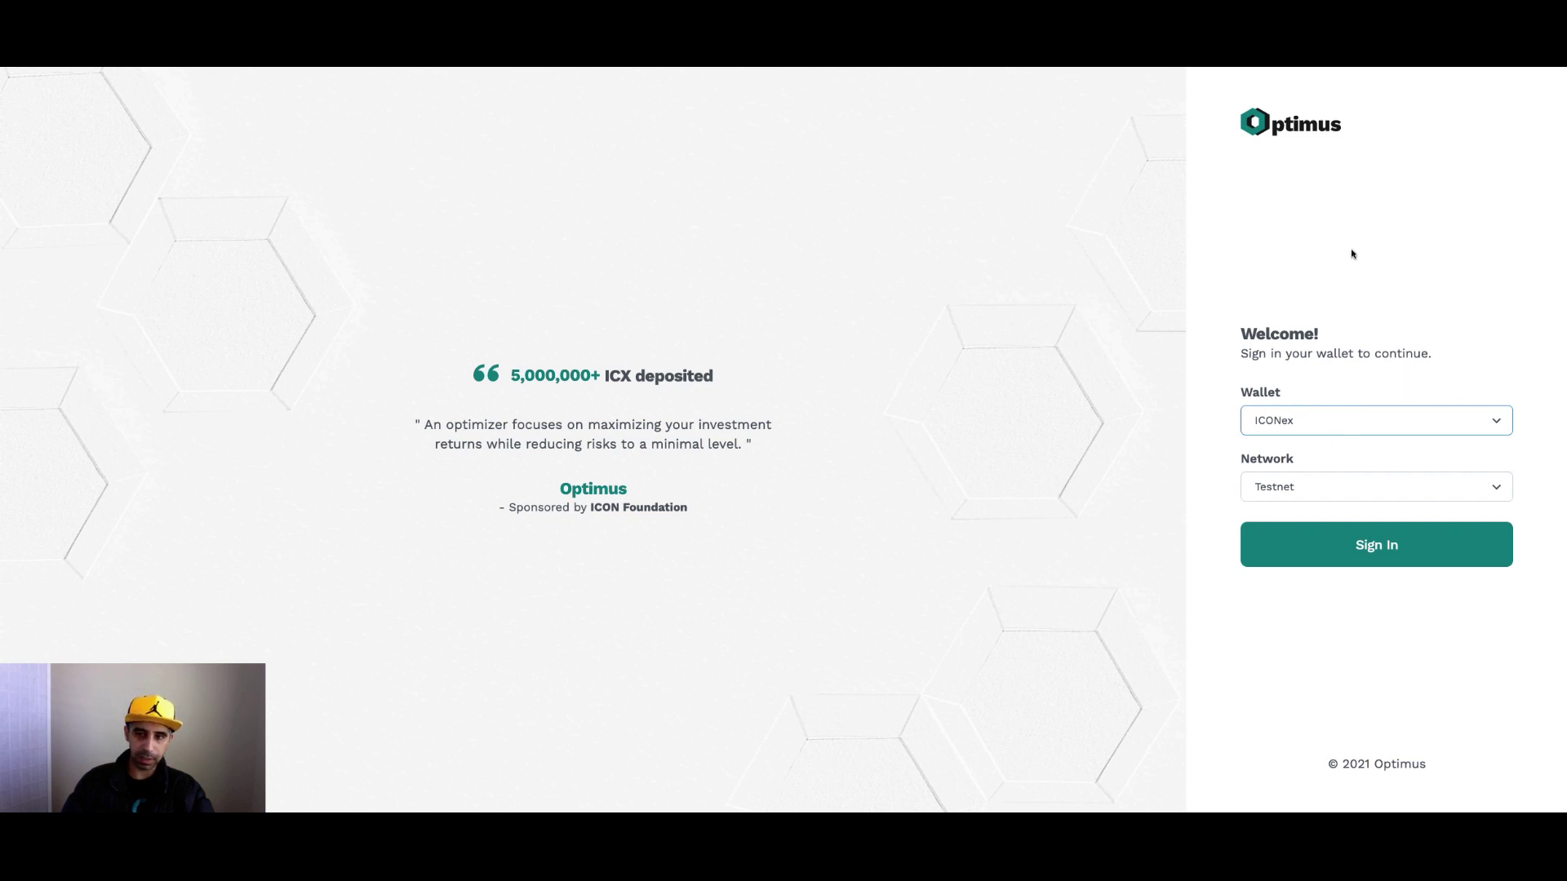
click(1363, 559)
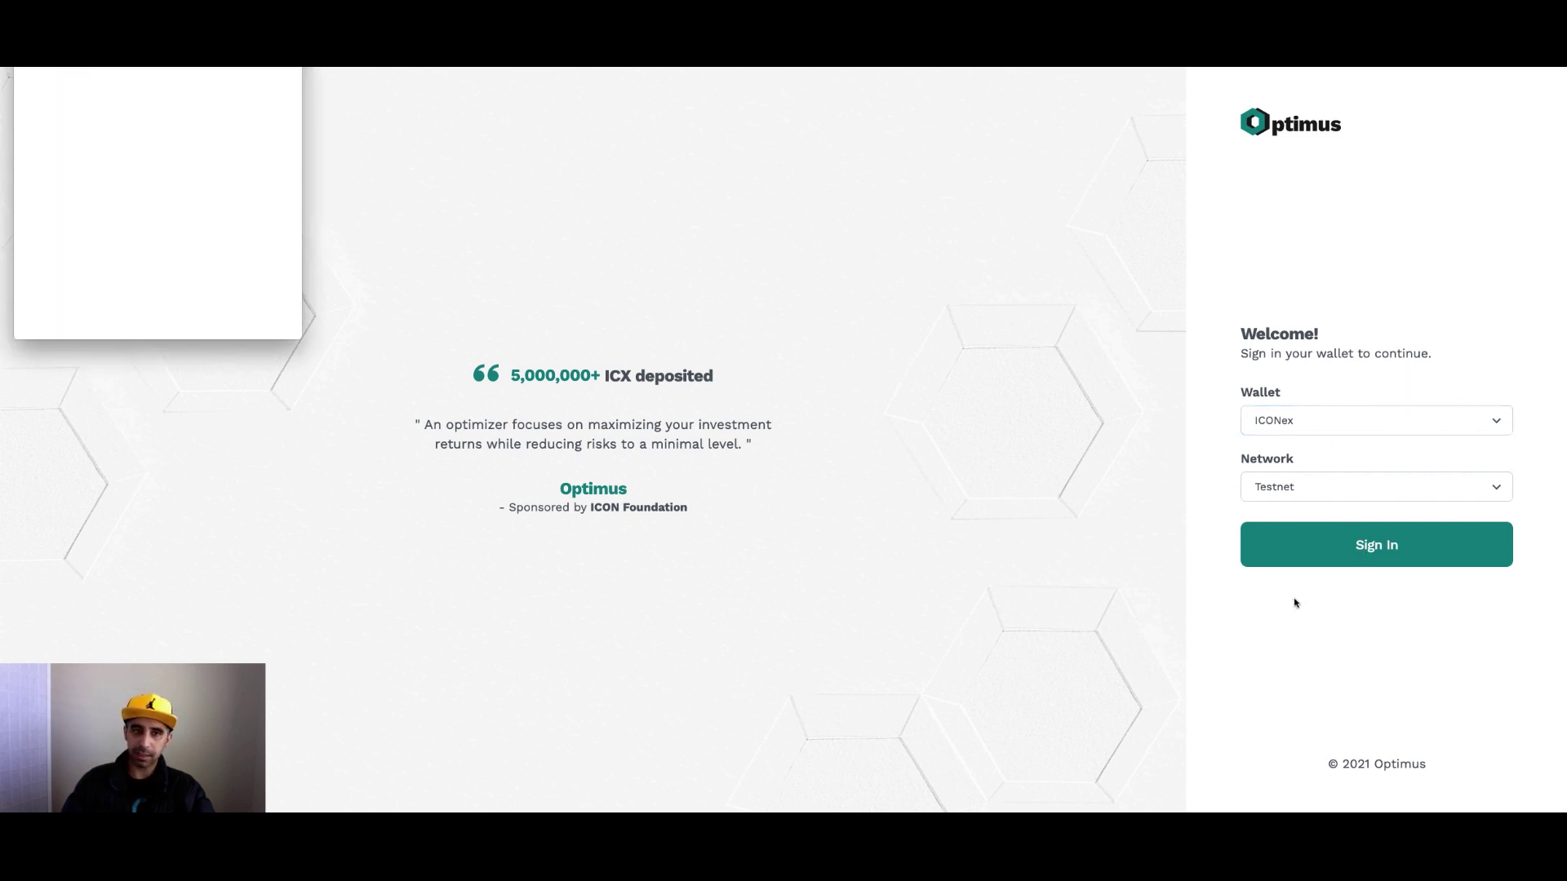
click(36, 148)
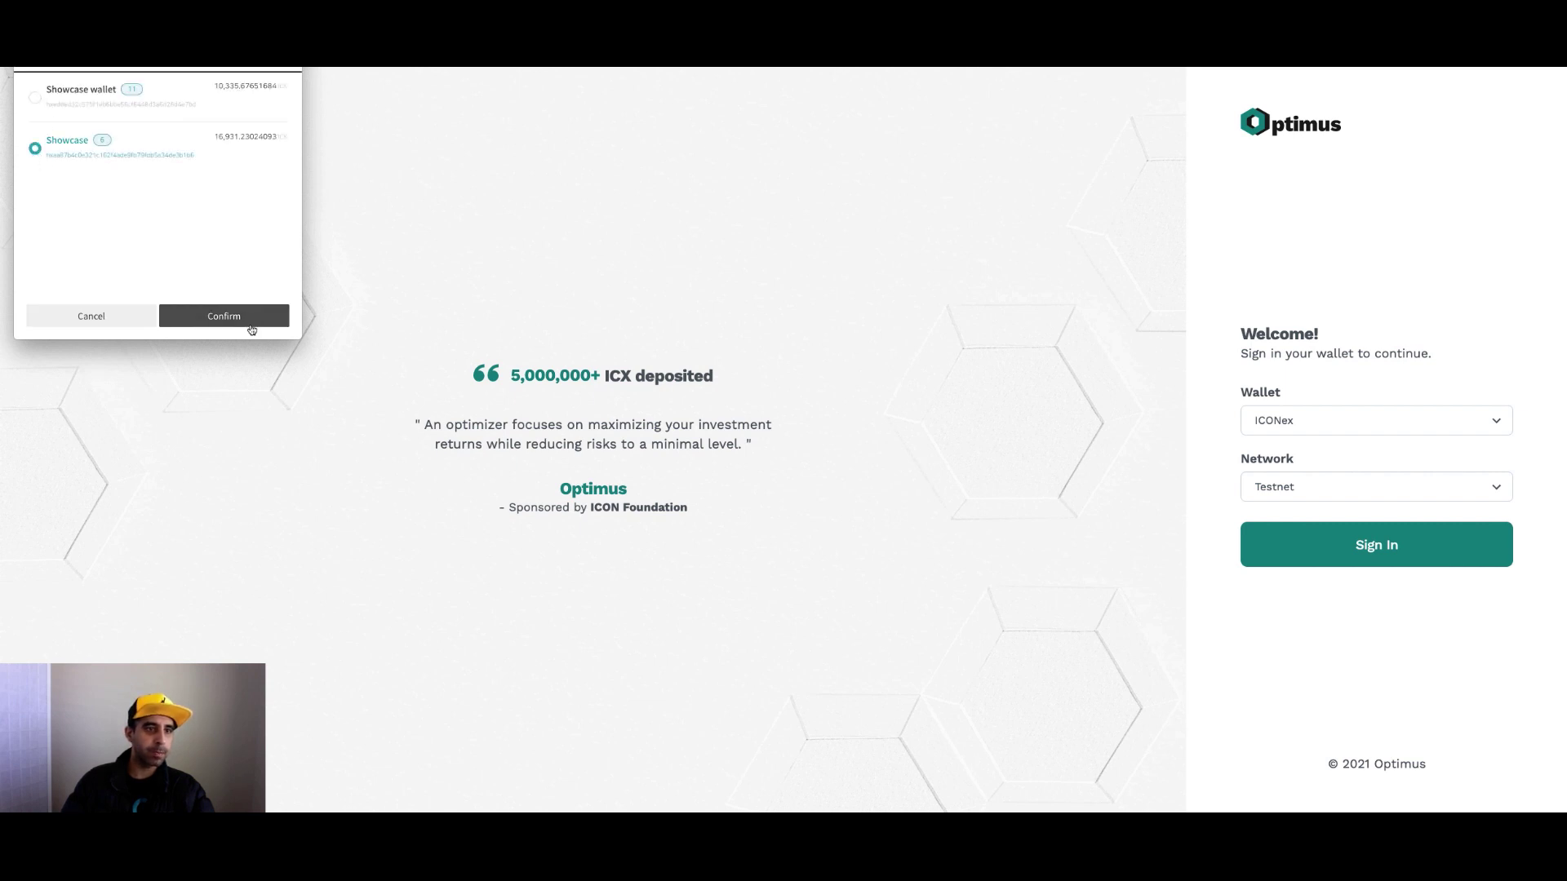
click(249, 322)
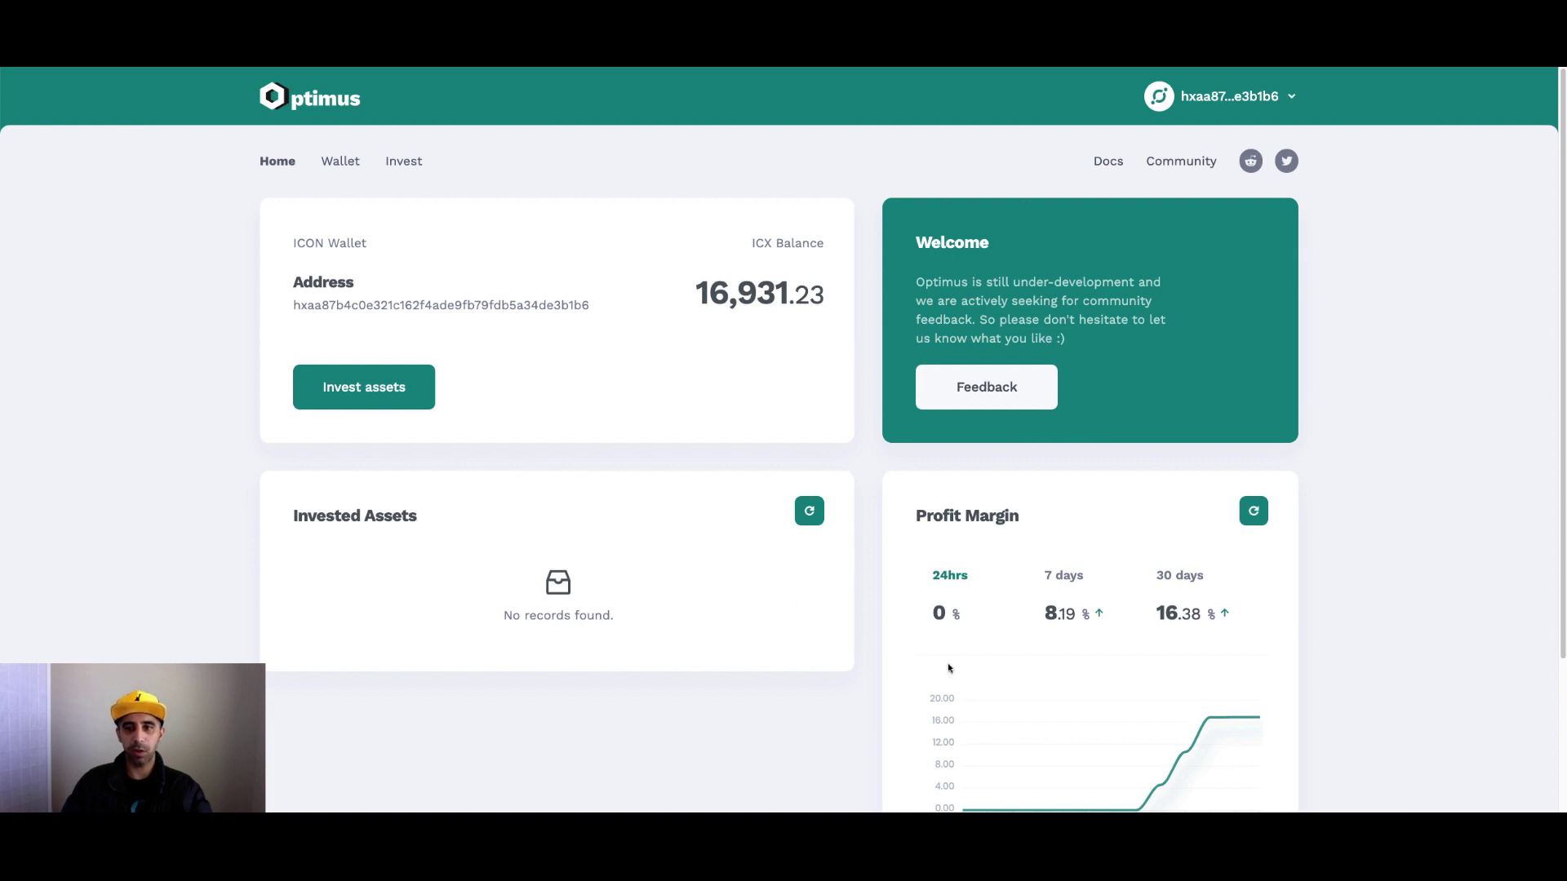
Inspect the Profit Margin chart values and scroll through the Optimus dashboard.
mouse_move(1139, 694)
scroll(1143, 653, down, 1)
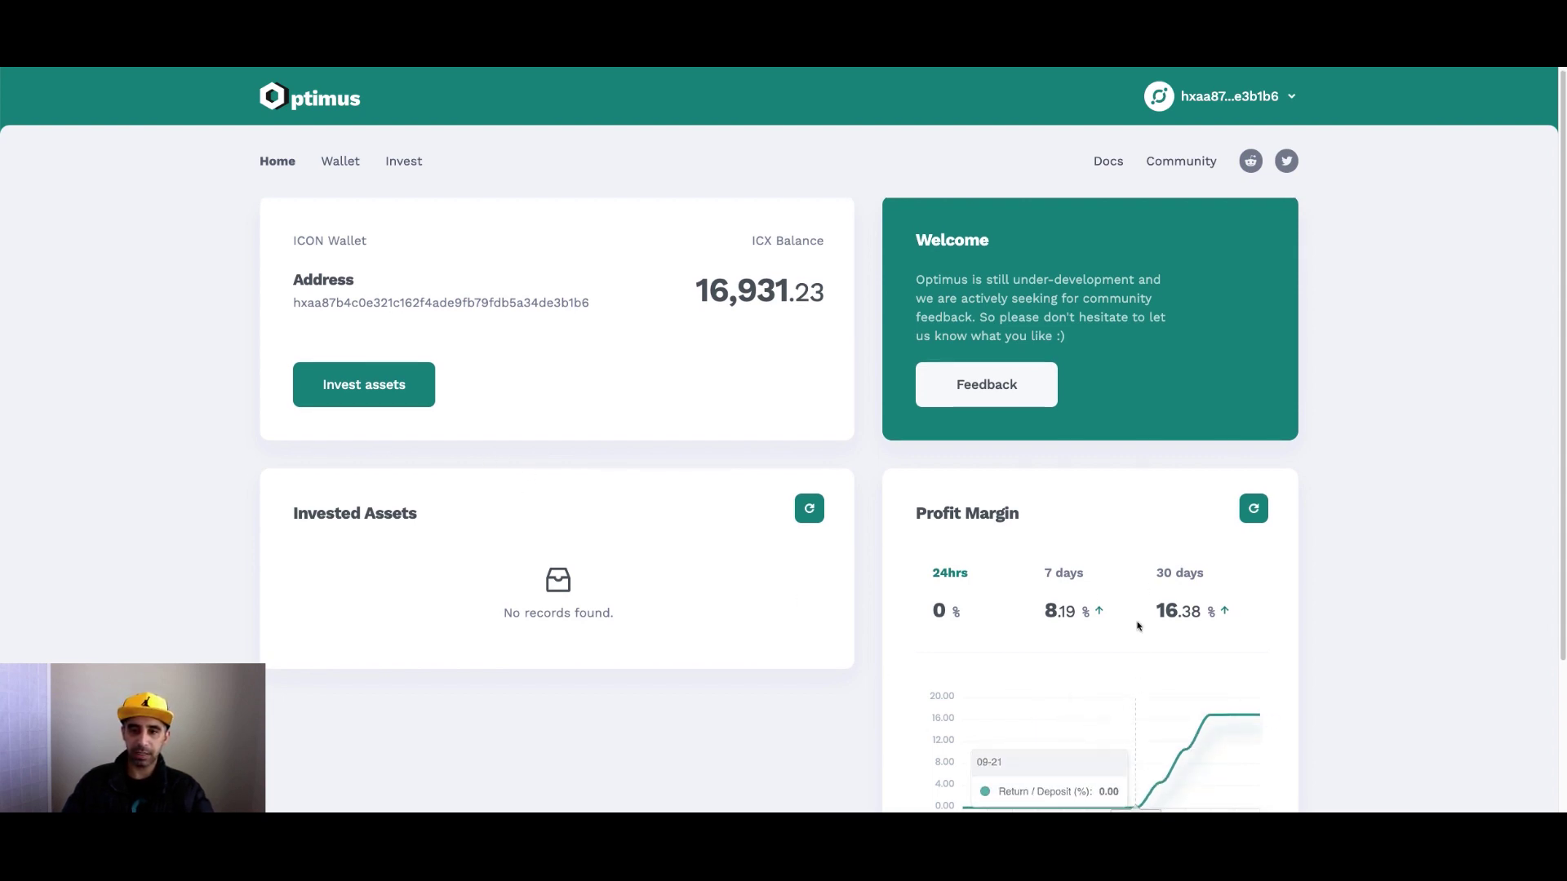
scroll(1191, 733, down, 2)
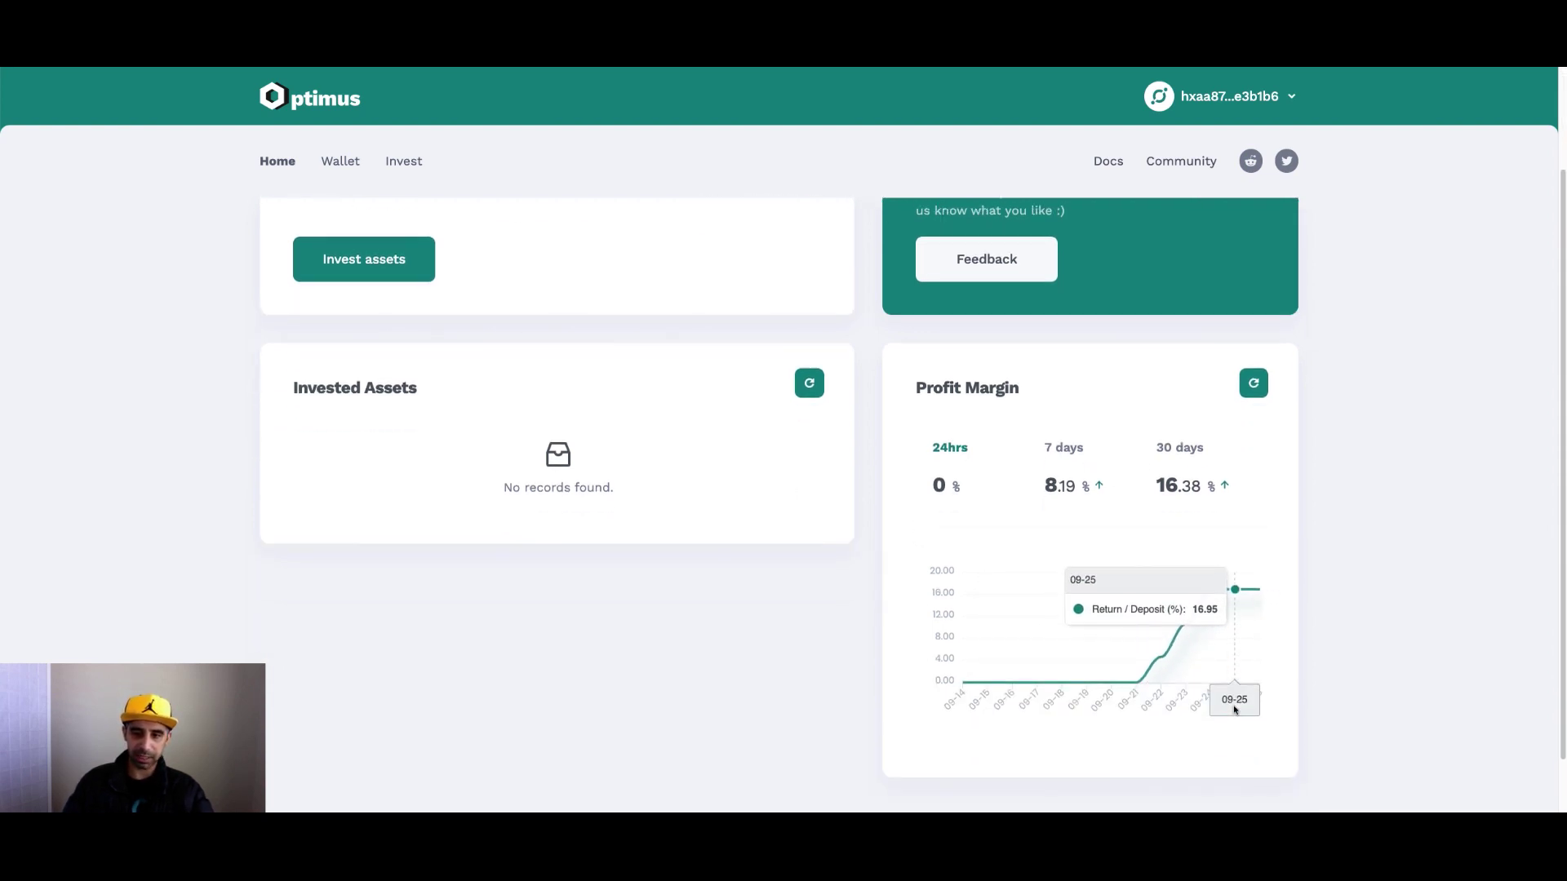
scroll(971, 635, up, 2)
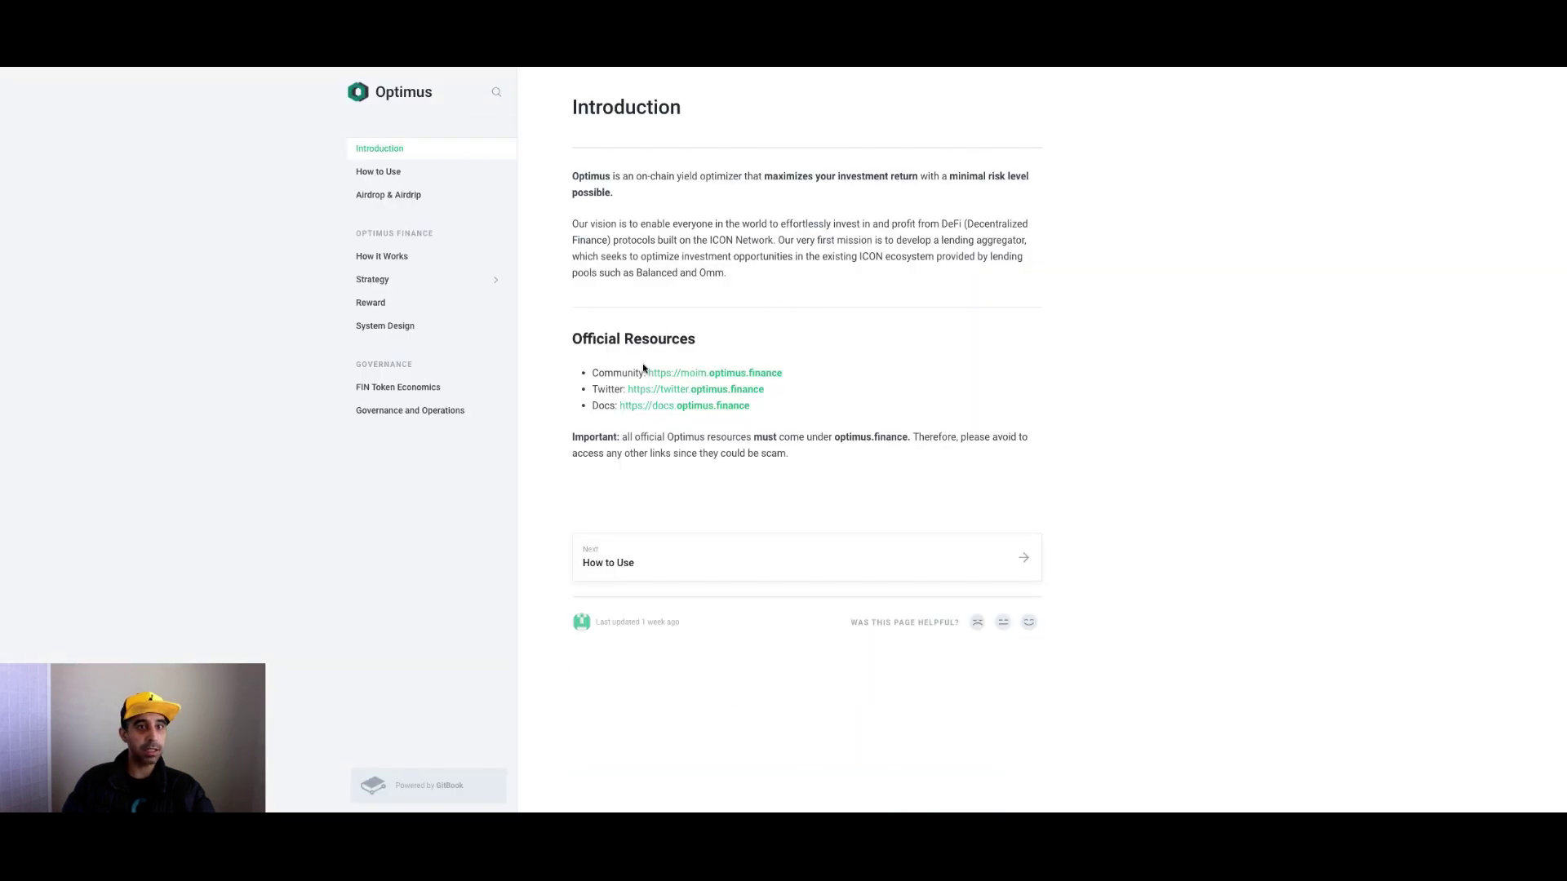
View the How to Use and Airdrop & Airdrip docs pages, then return to the dashboard.
click(412, 178)
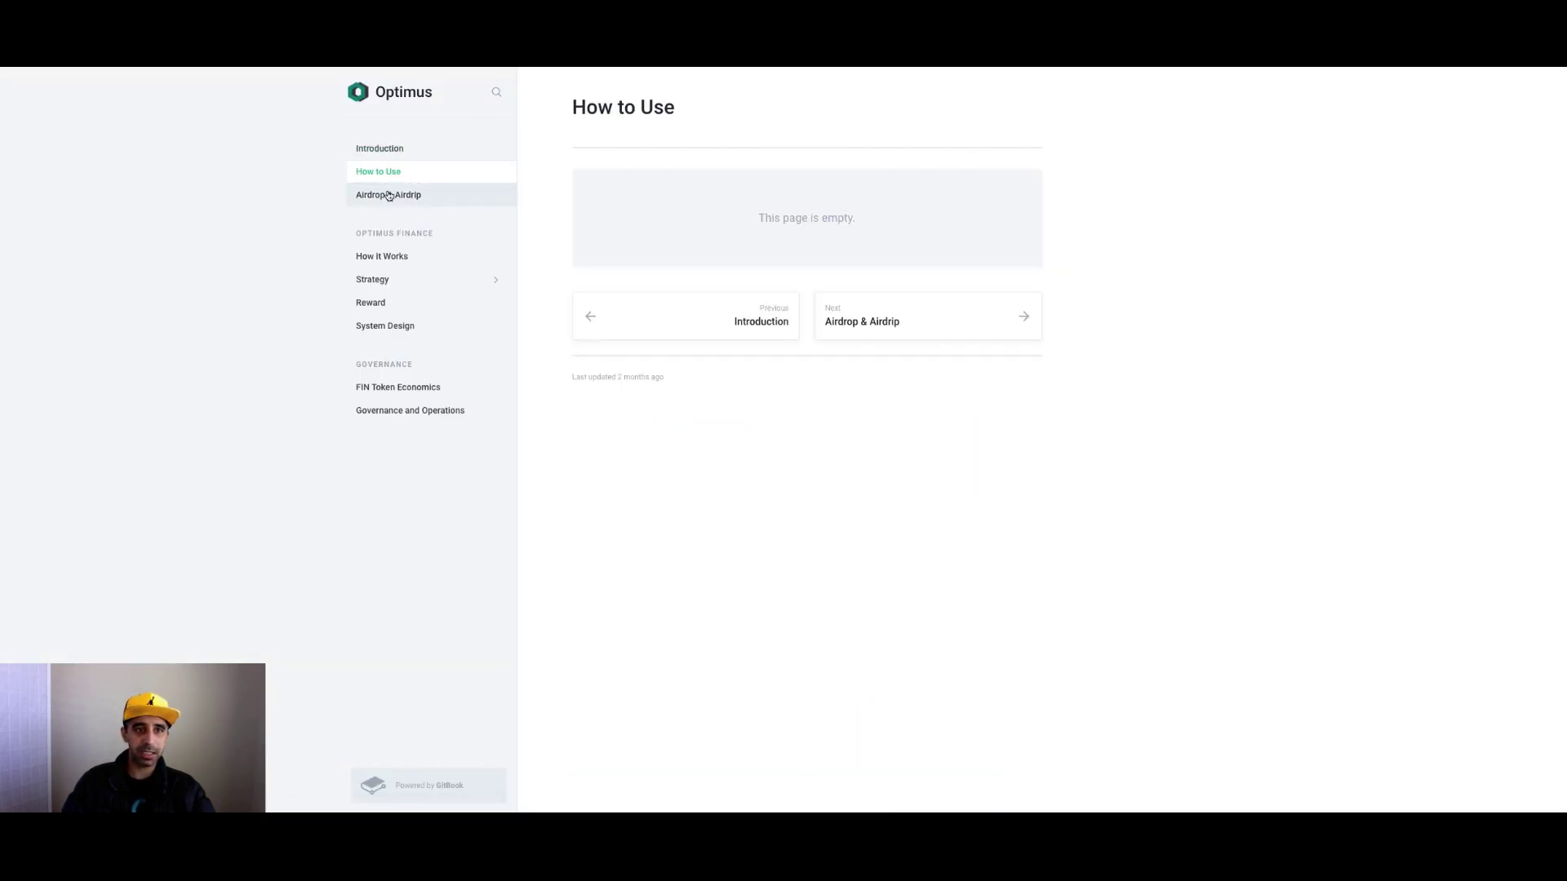
click(415, 200)
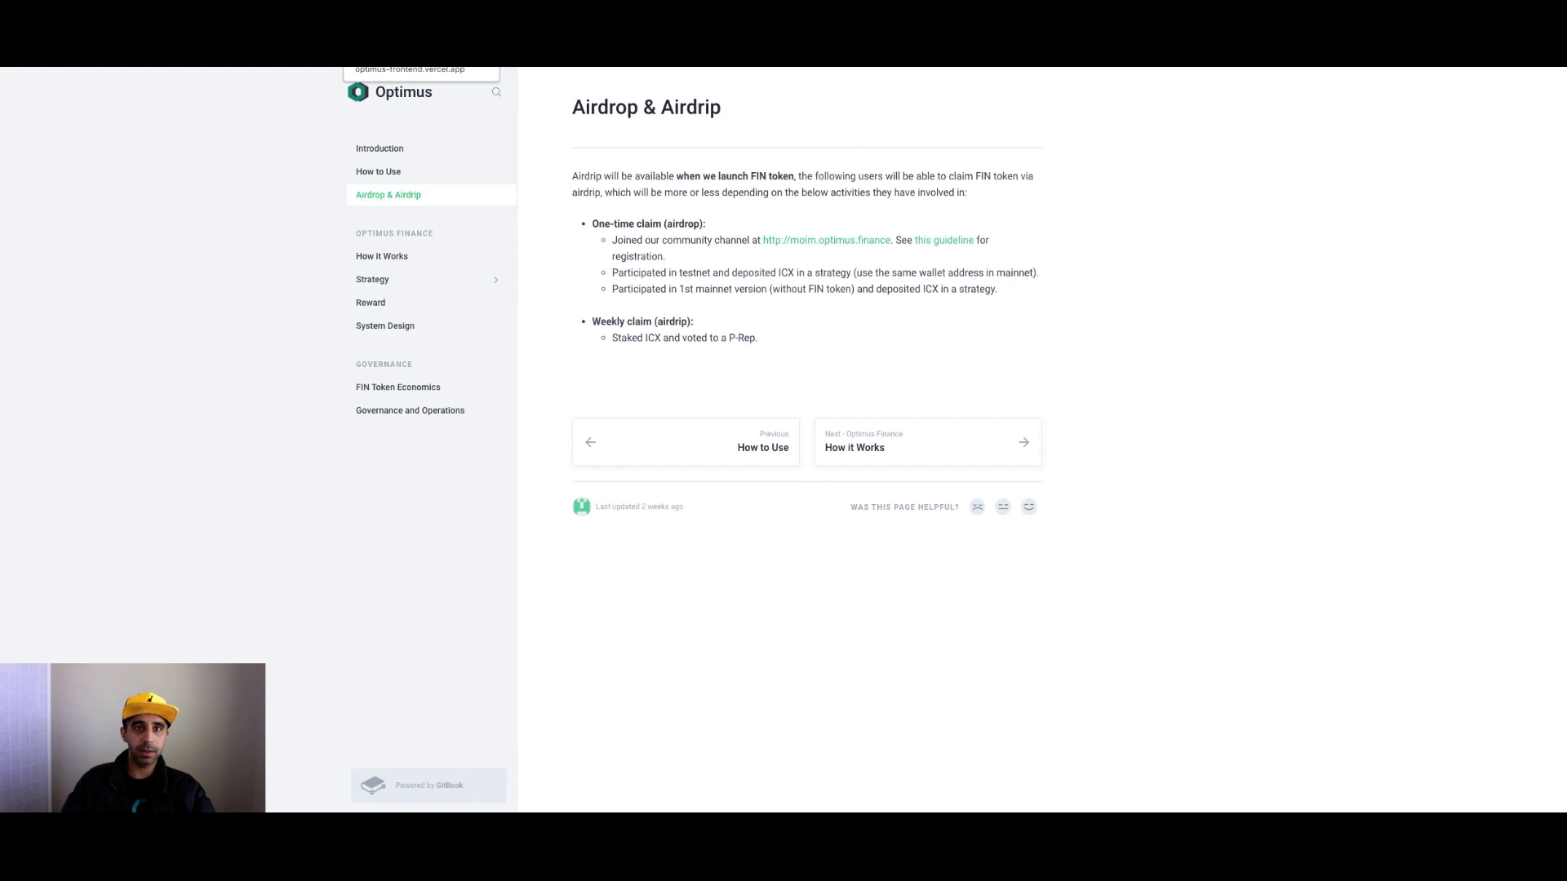
click(410, 70)
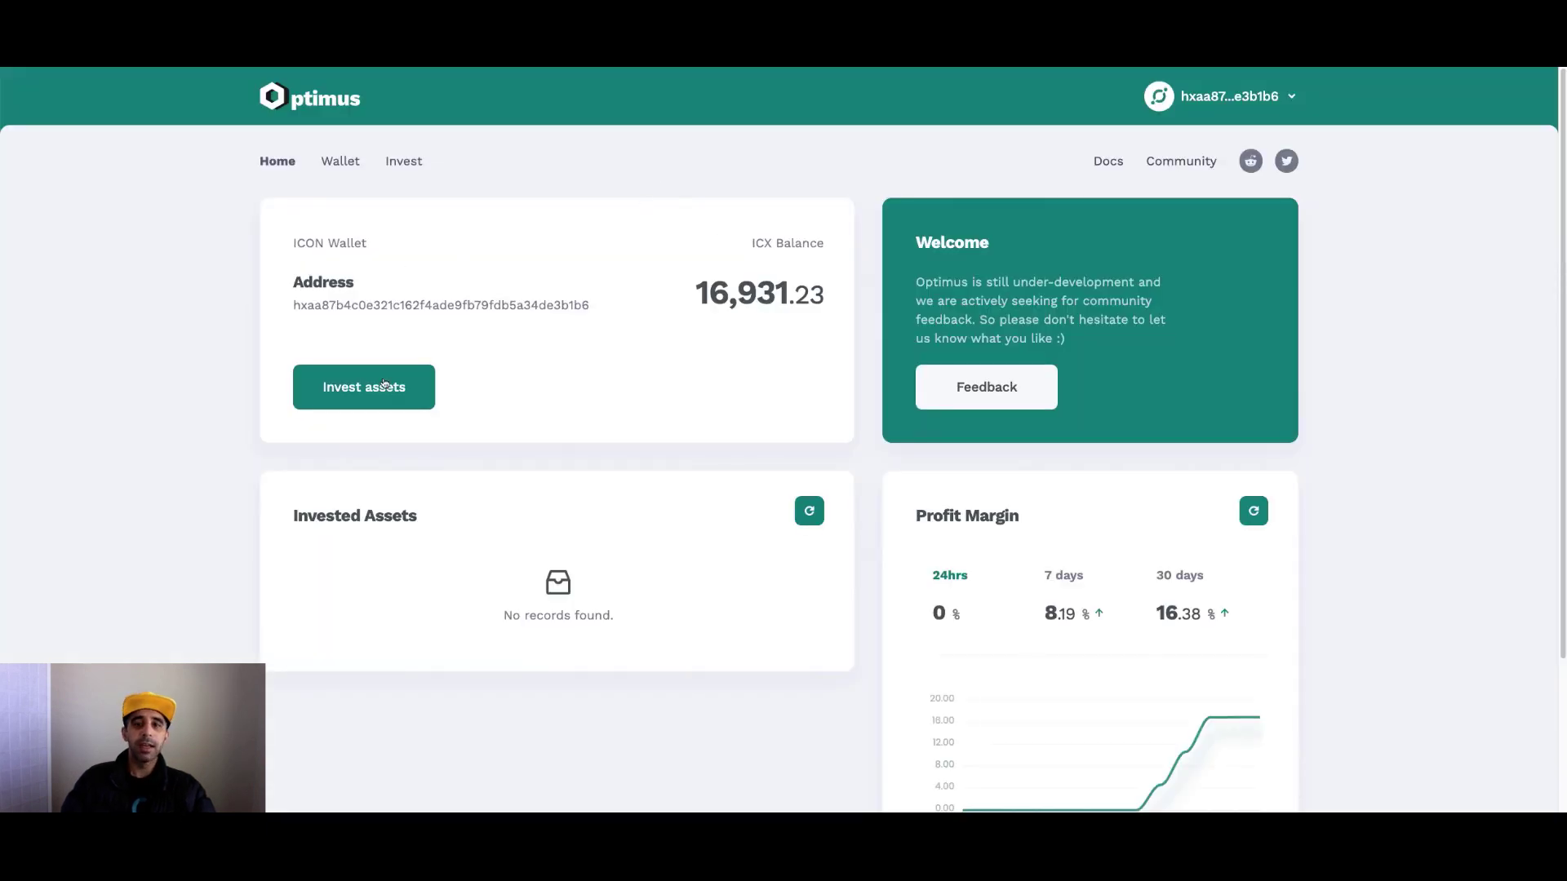
Check the Wallet's Assets and Transactions, then go to the Invest page.
click(358, 162)
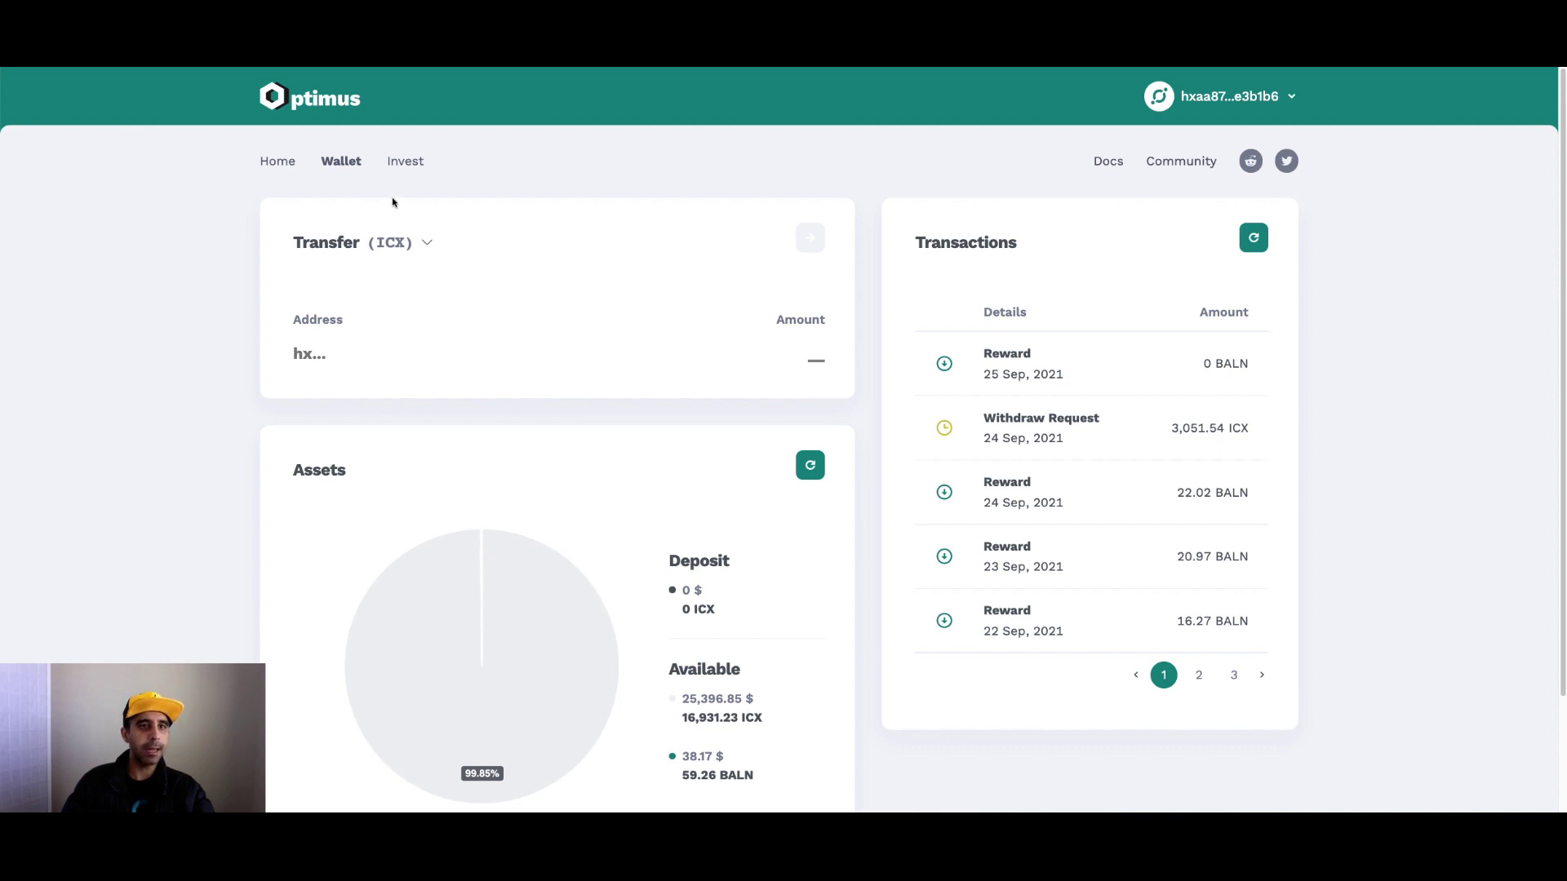
click(400, 168)
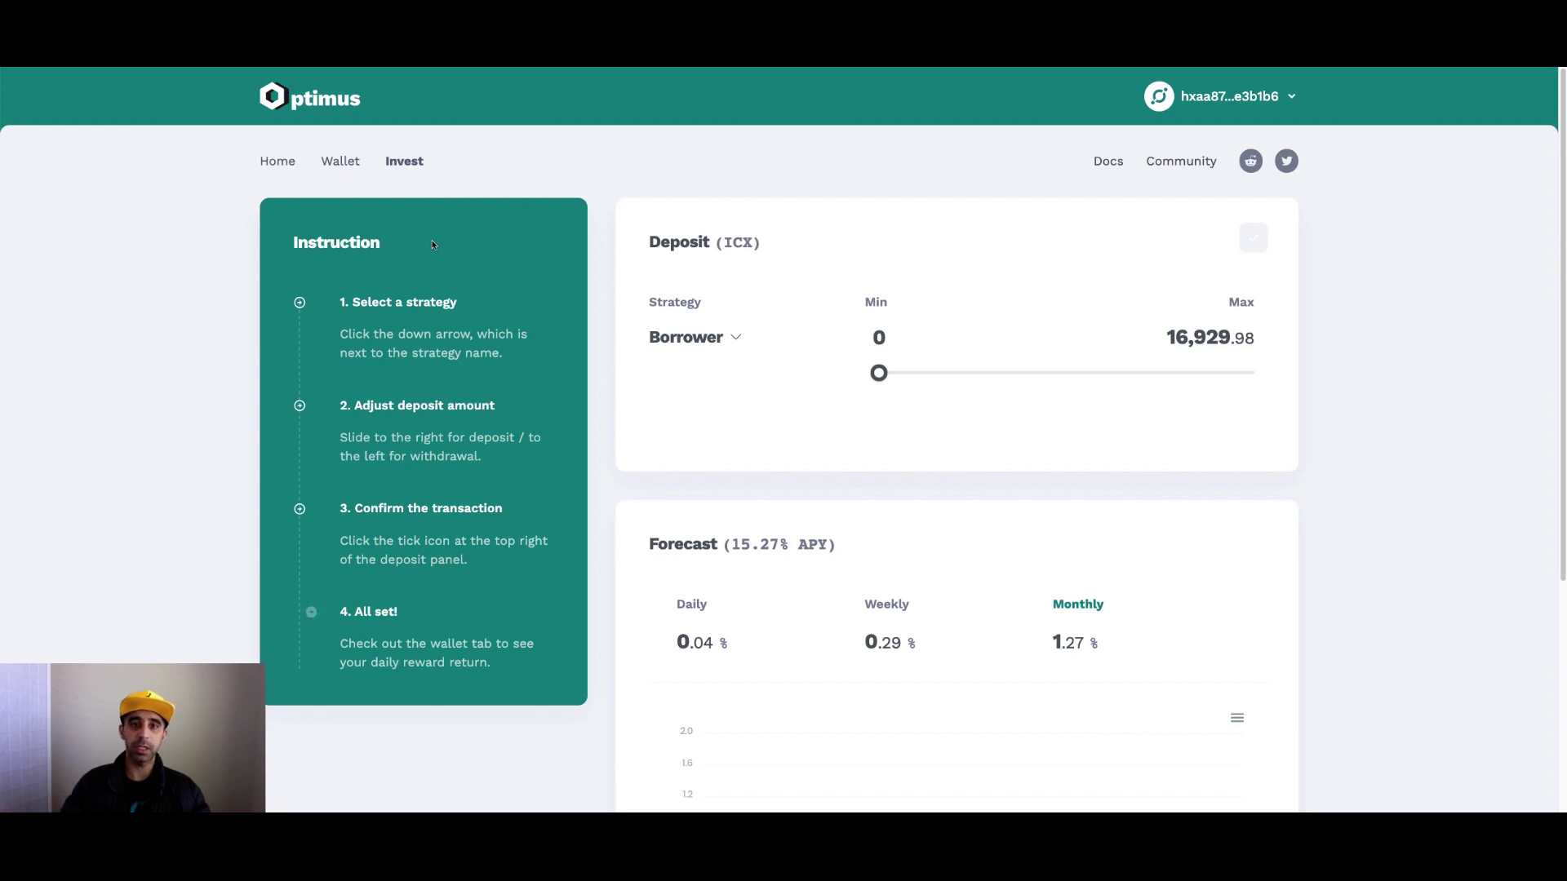
Expand the strategy list and slide the Borrower deposit to about 3,434.84 ICX.
double_click(735, 341)
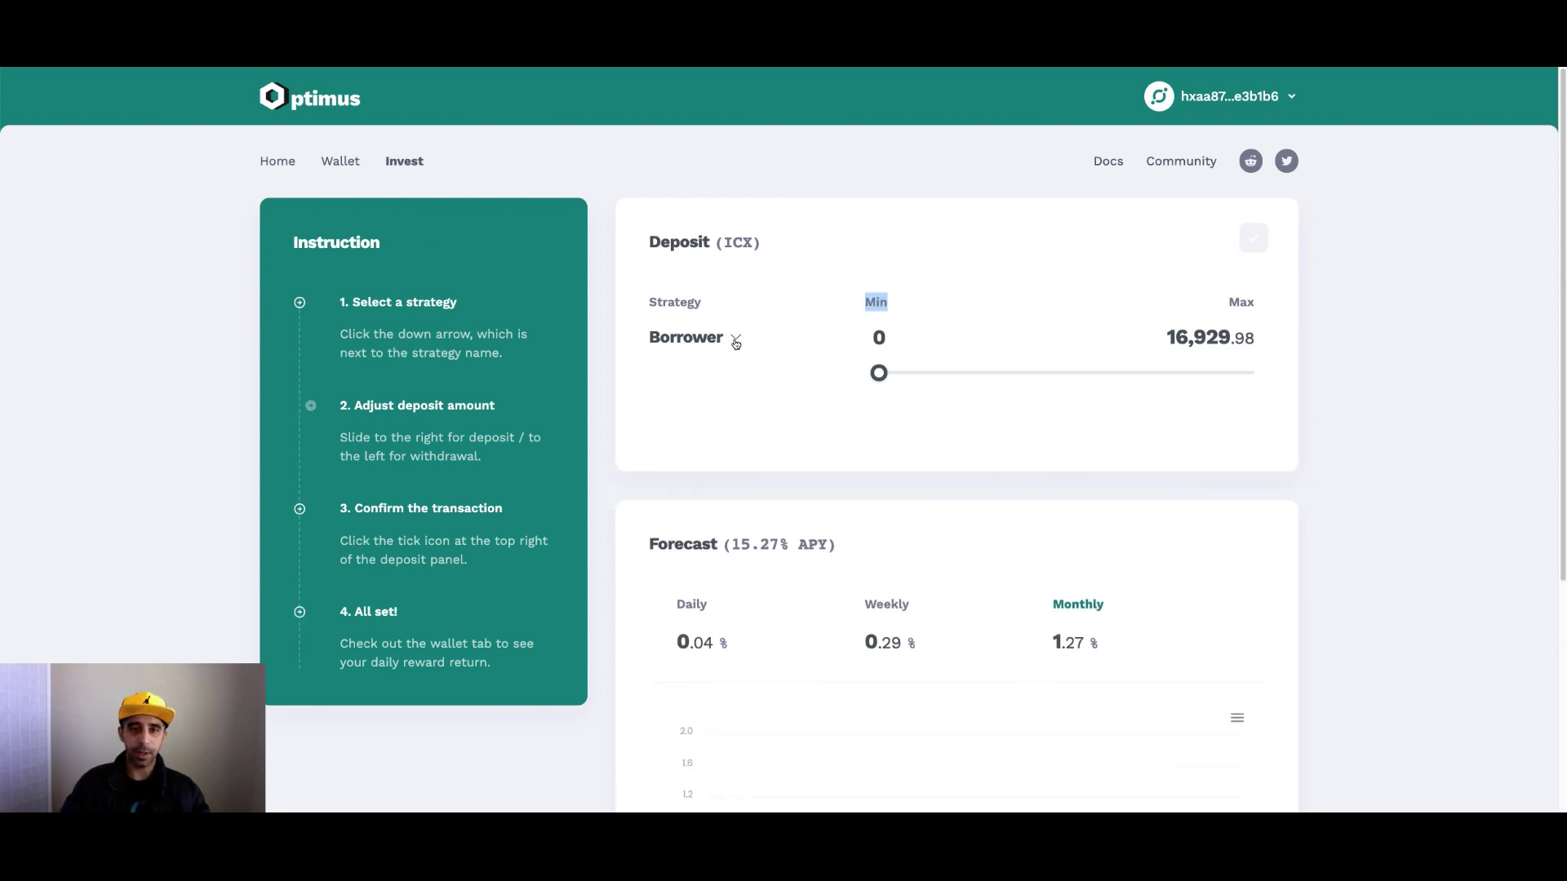
click(736, 341)
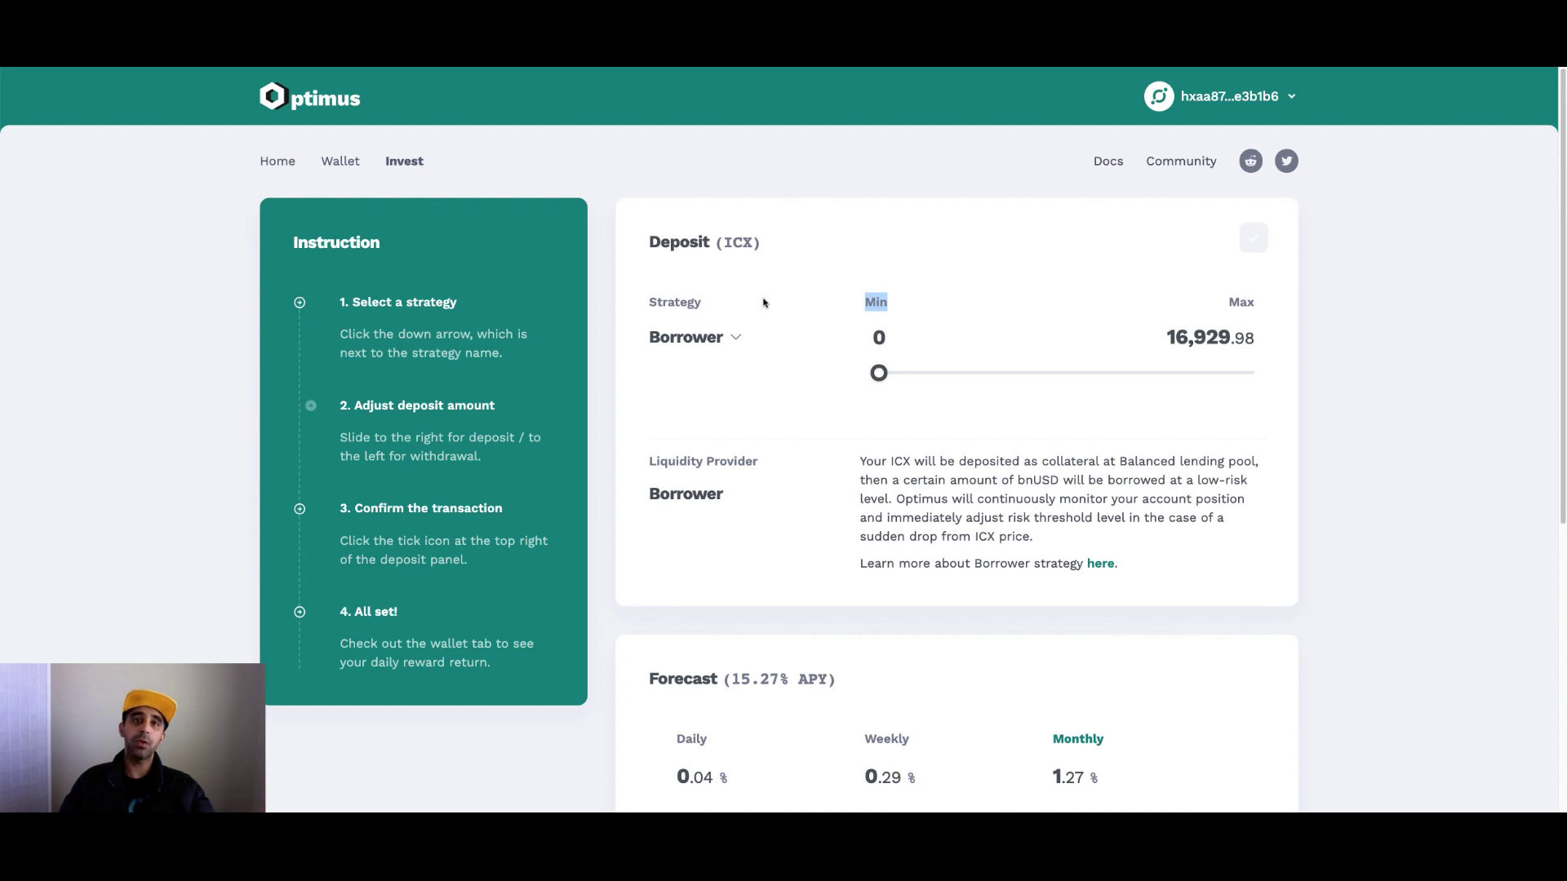
drag(880, 375, 957, 380)
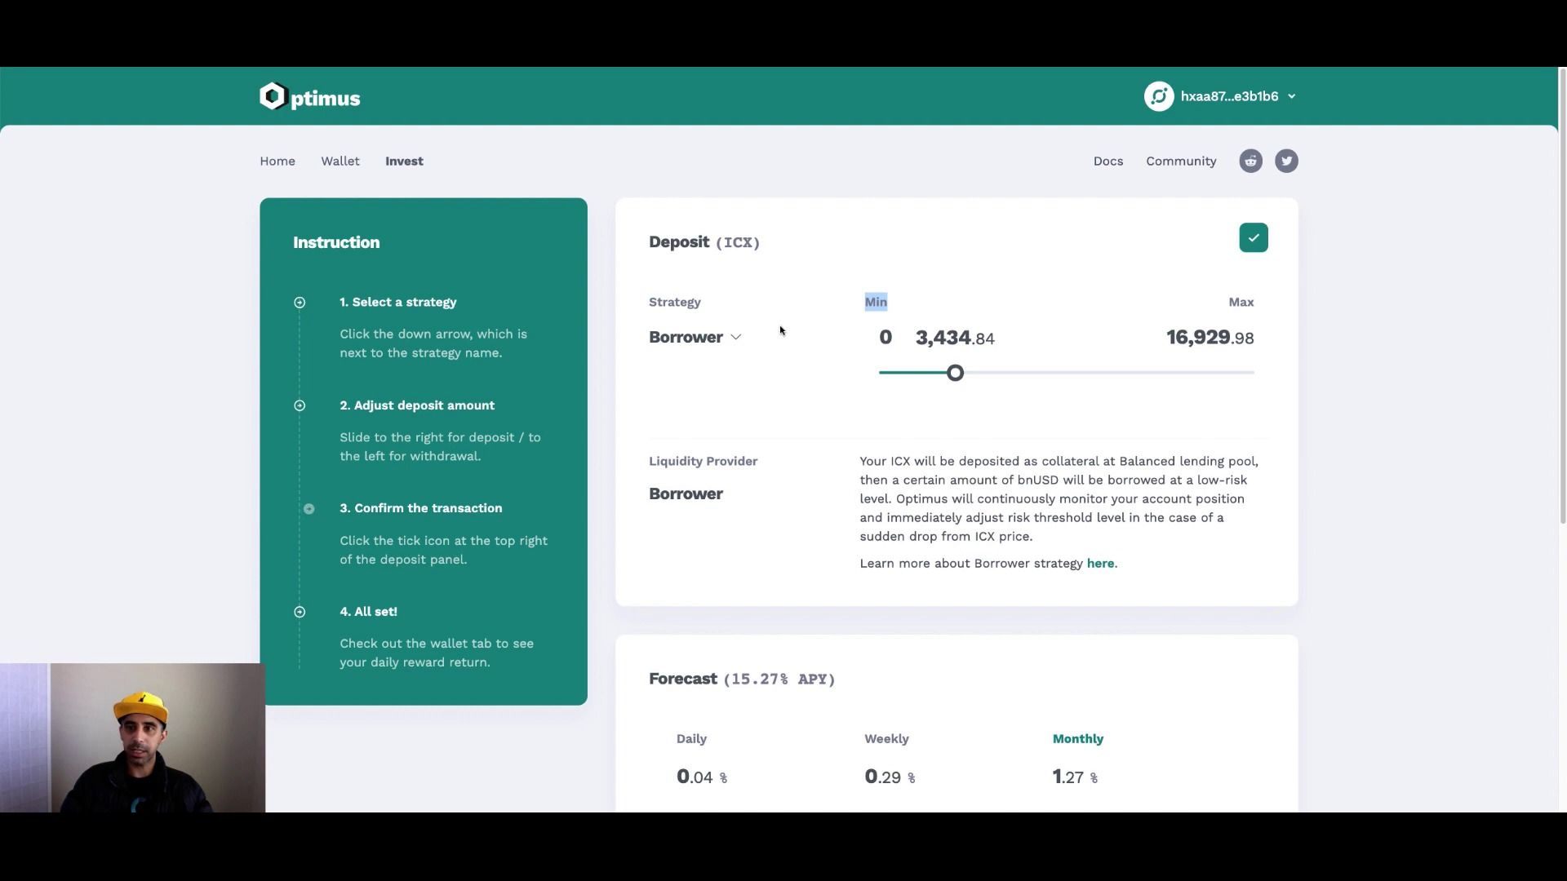
Adjust the Borrower Deposit (ICX) slider down to about 270, then up to 3,091.34.
click(957, 377)
drag(928, 380, 886, 382)
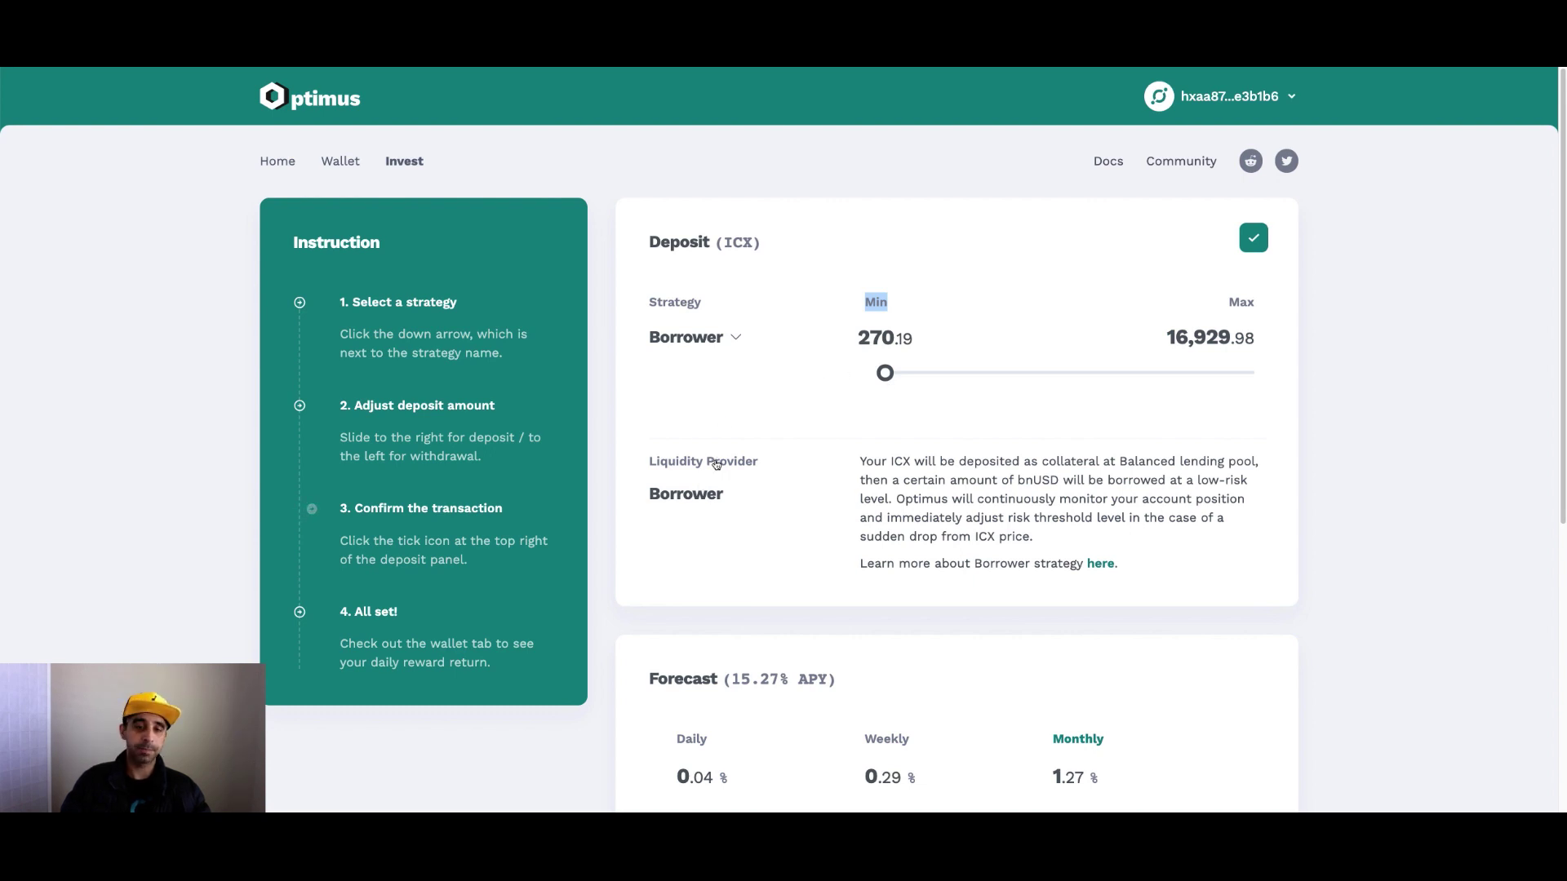
drag(889, 372, 948, 381)
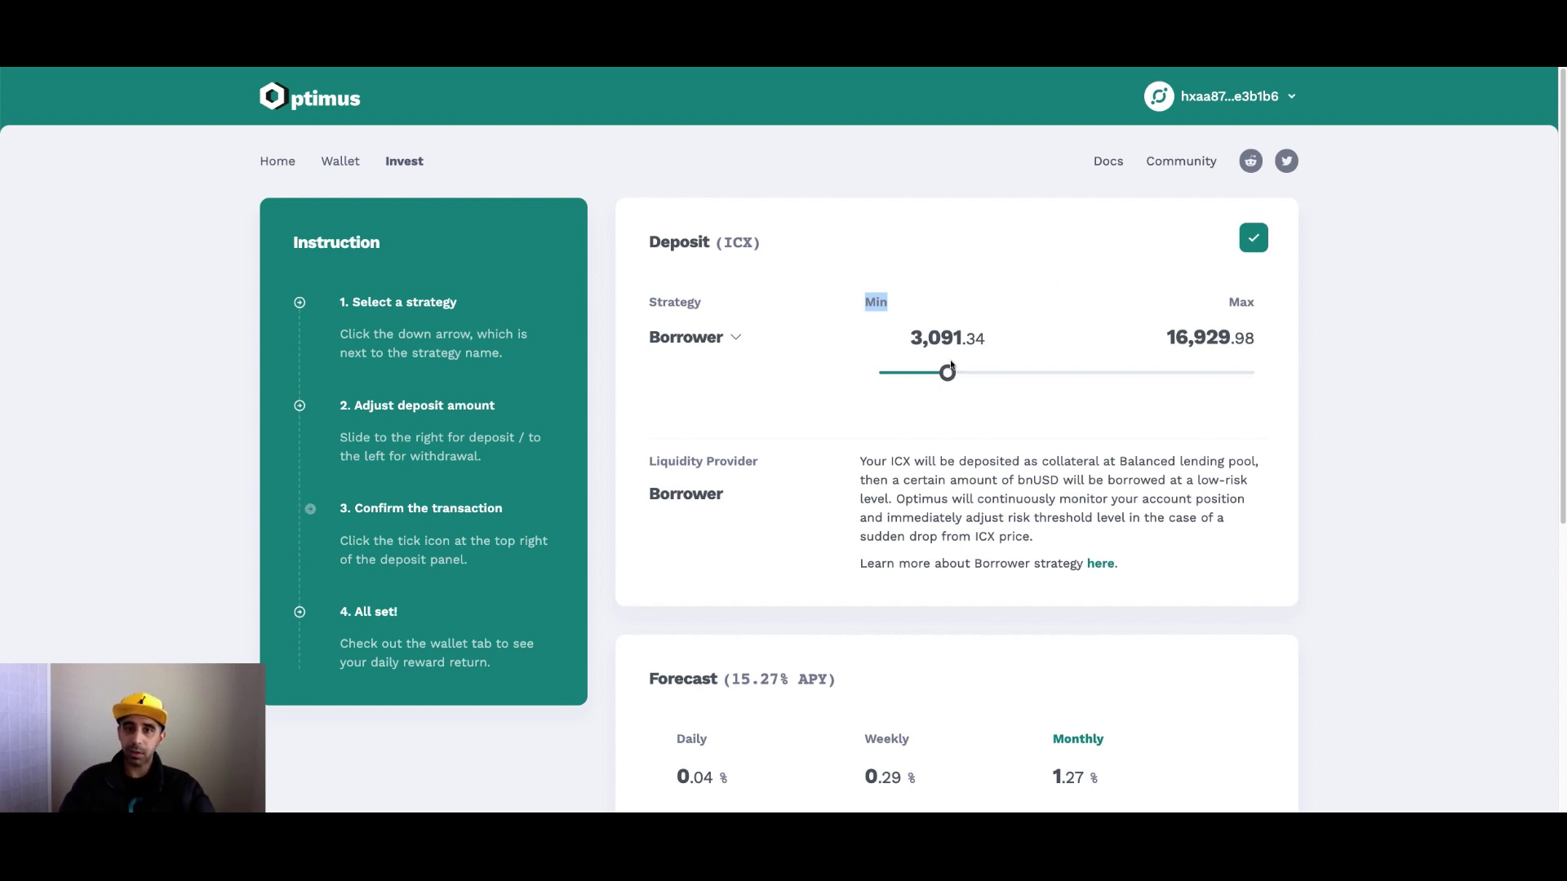
Inspect the Forecast chart's monthly reward bars for the current Borrower deposit.
scroll(886, 436, down, 3)
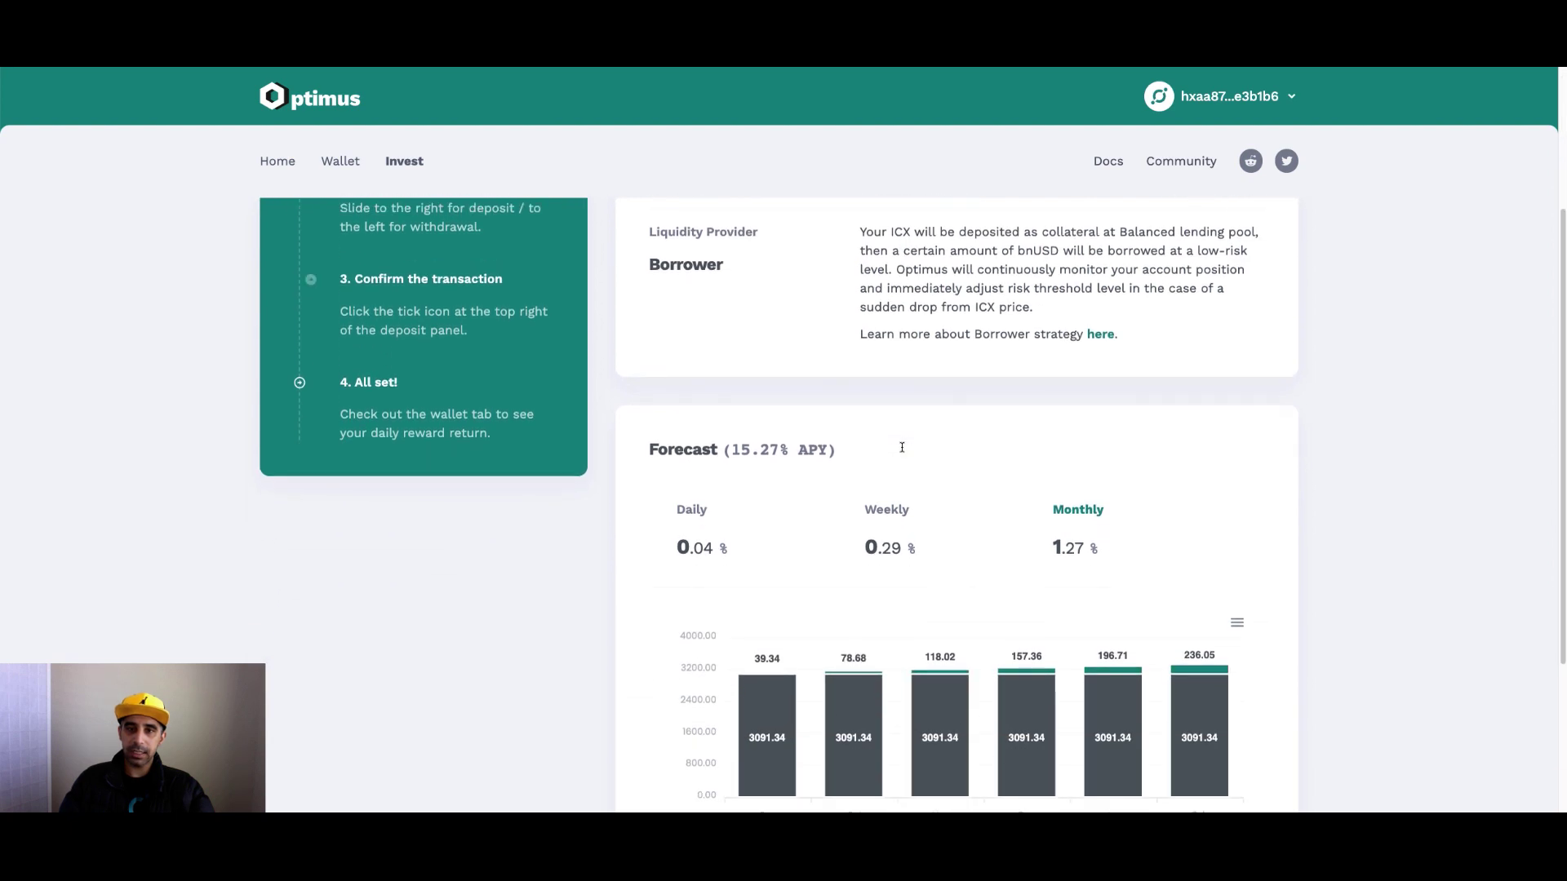
scroll(902, 451, up, 1)
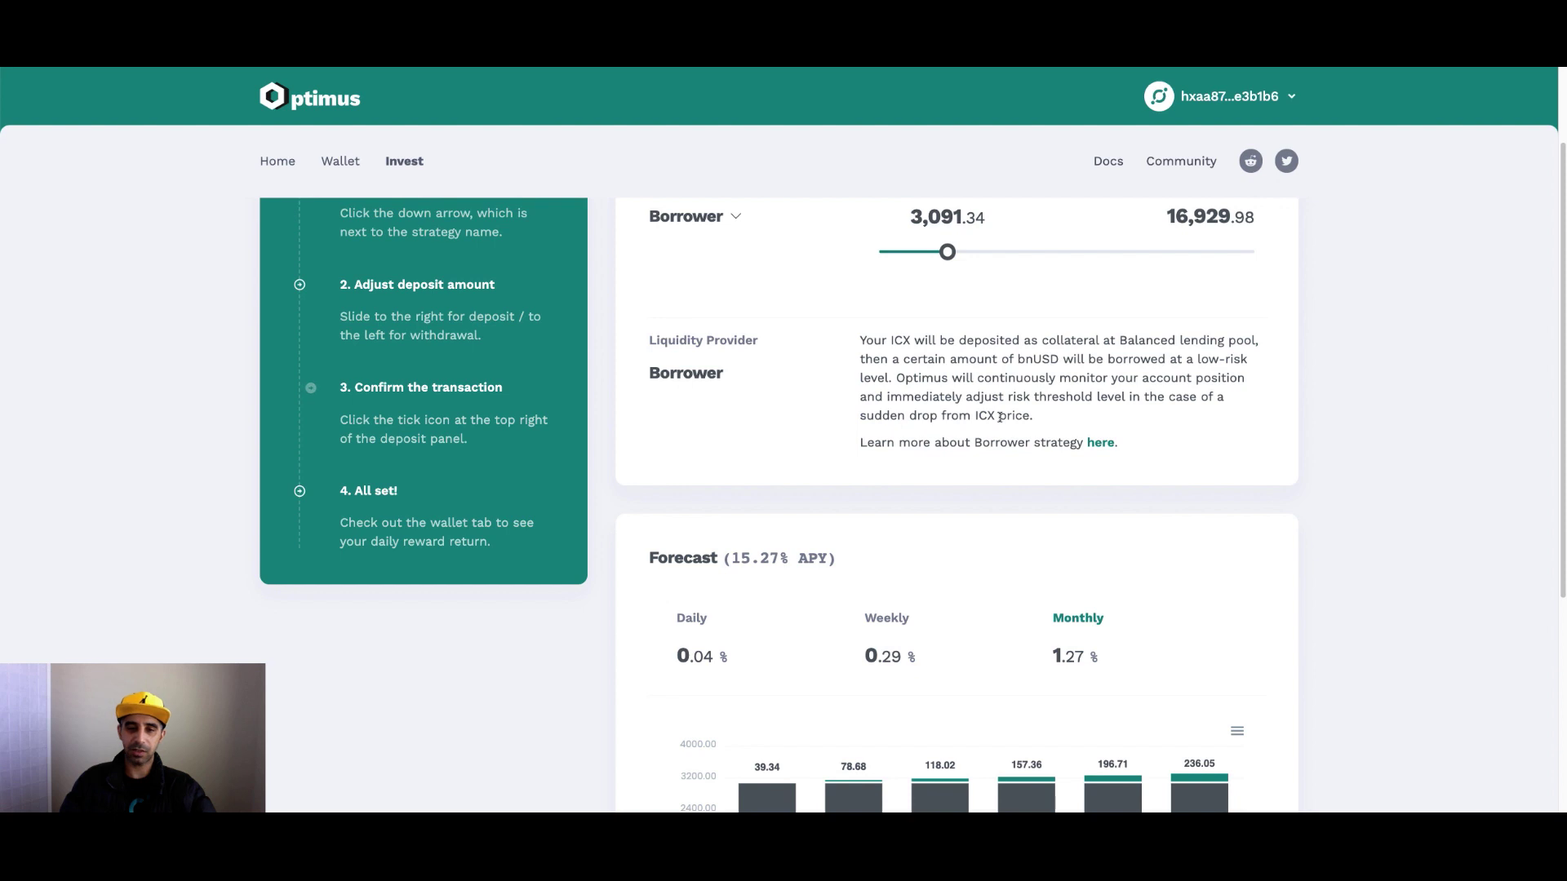
scroll(998, 418, down, 1)
scroll(979, 440, down, 4)
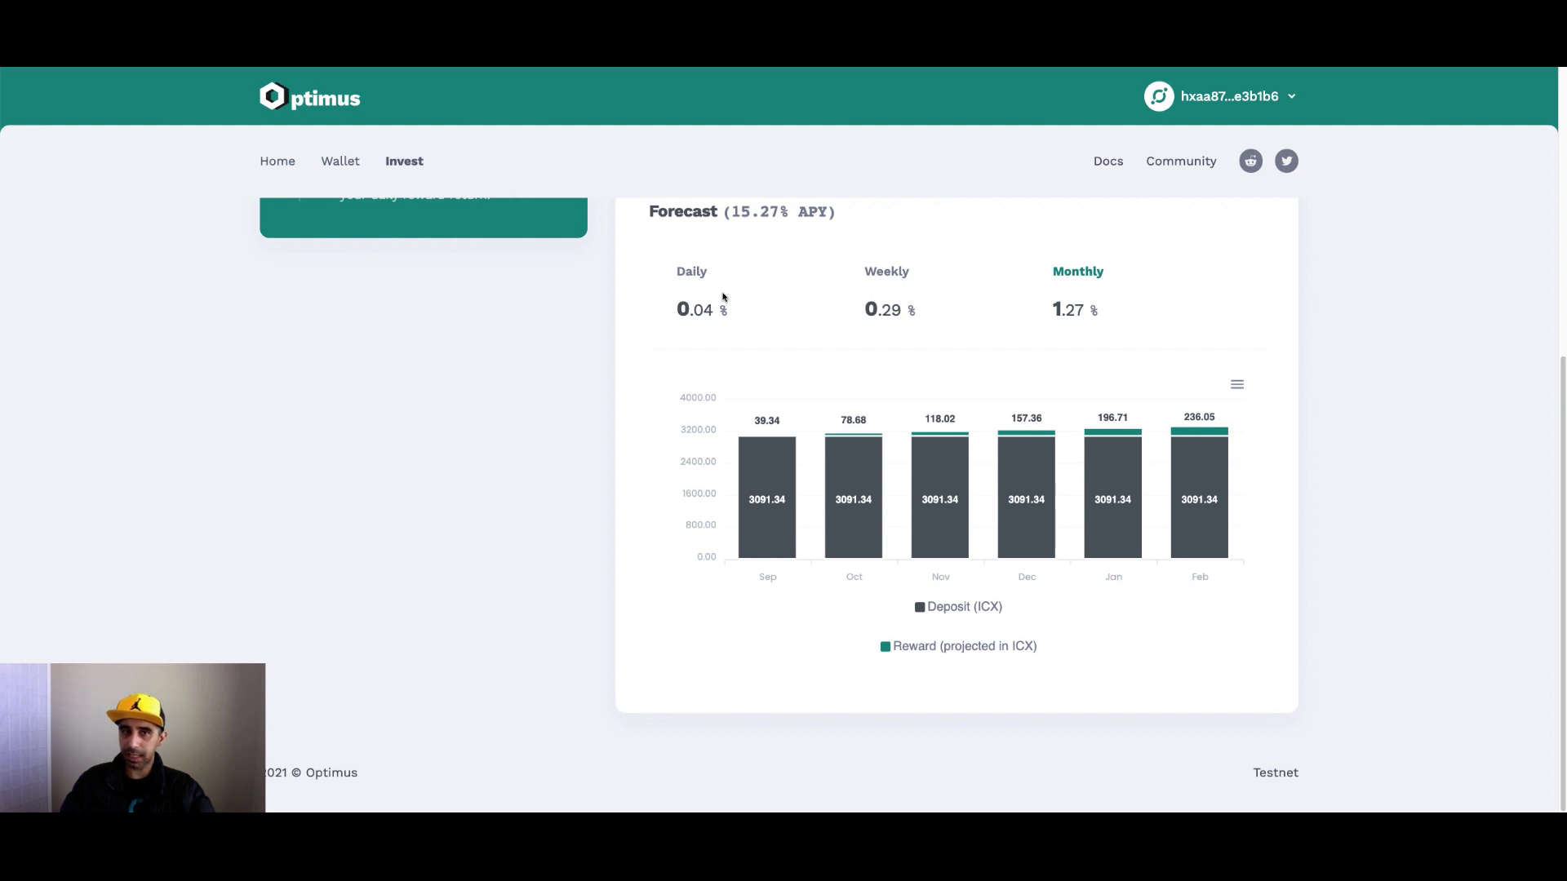
mouse_move(767, 509)
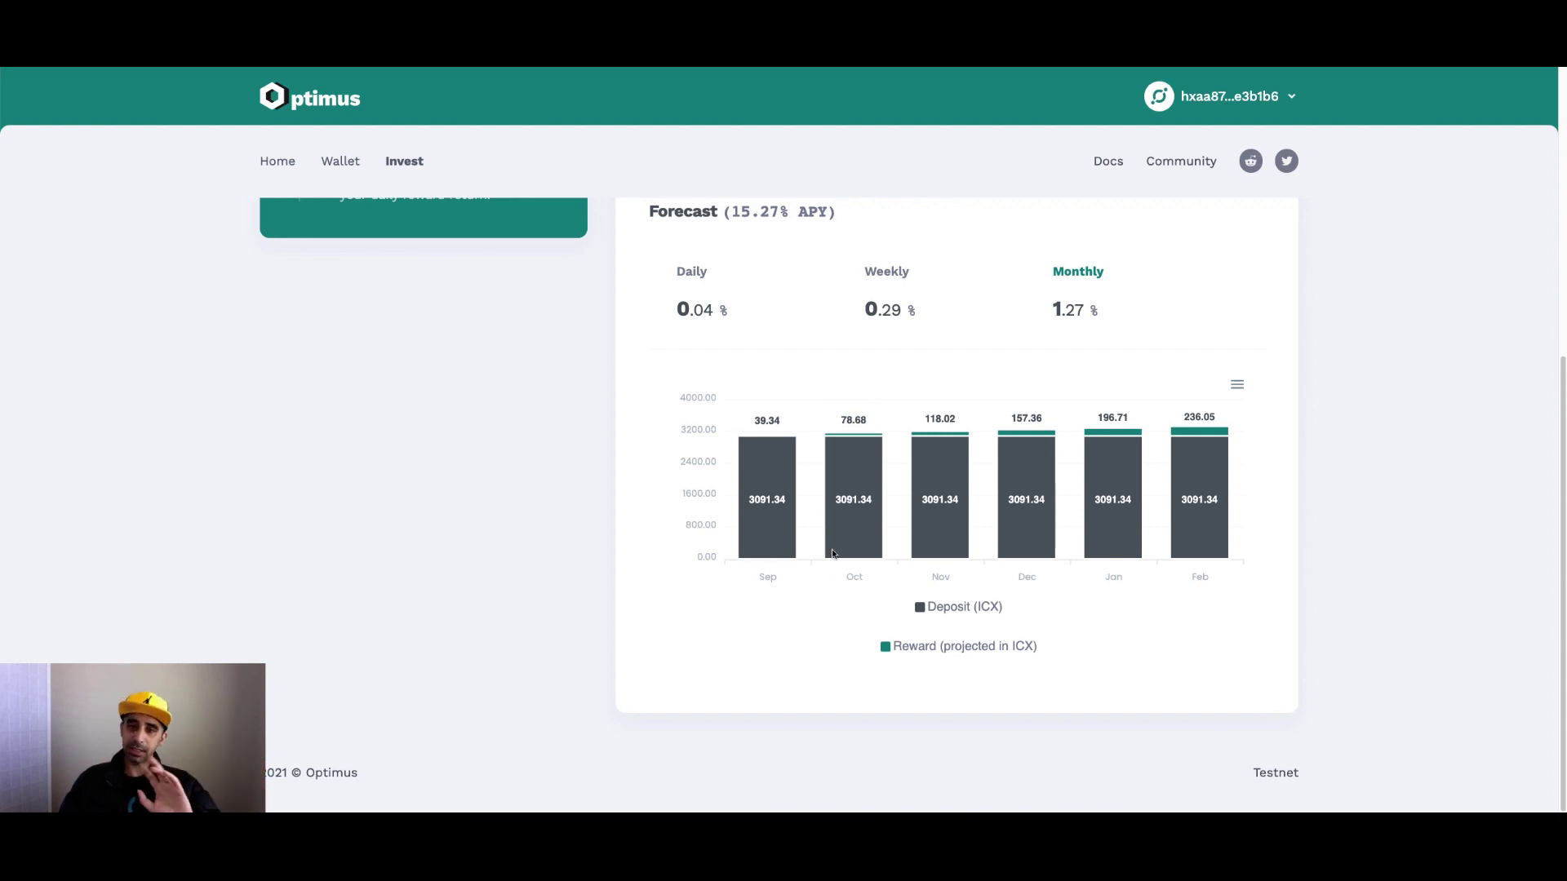
mouse_move(869, 542)
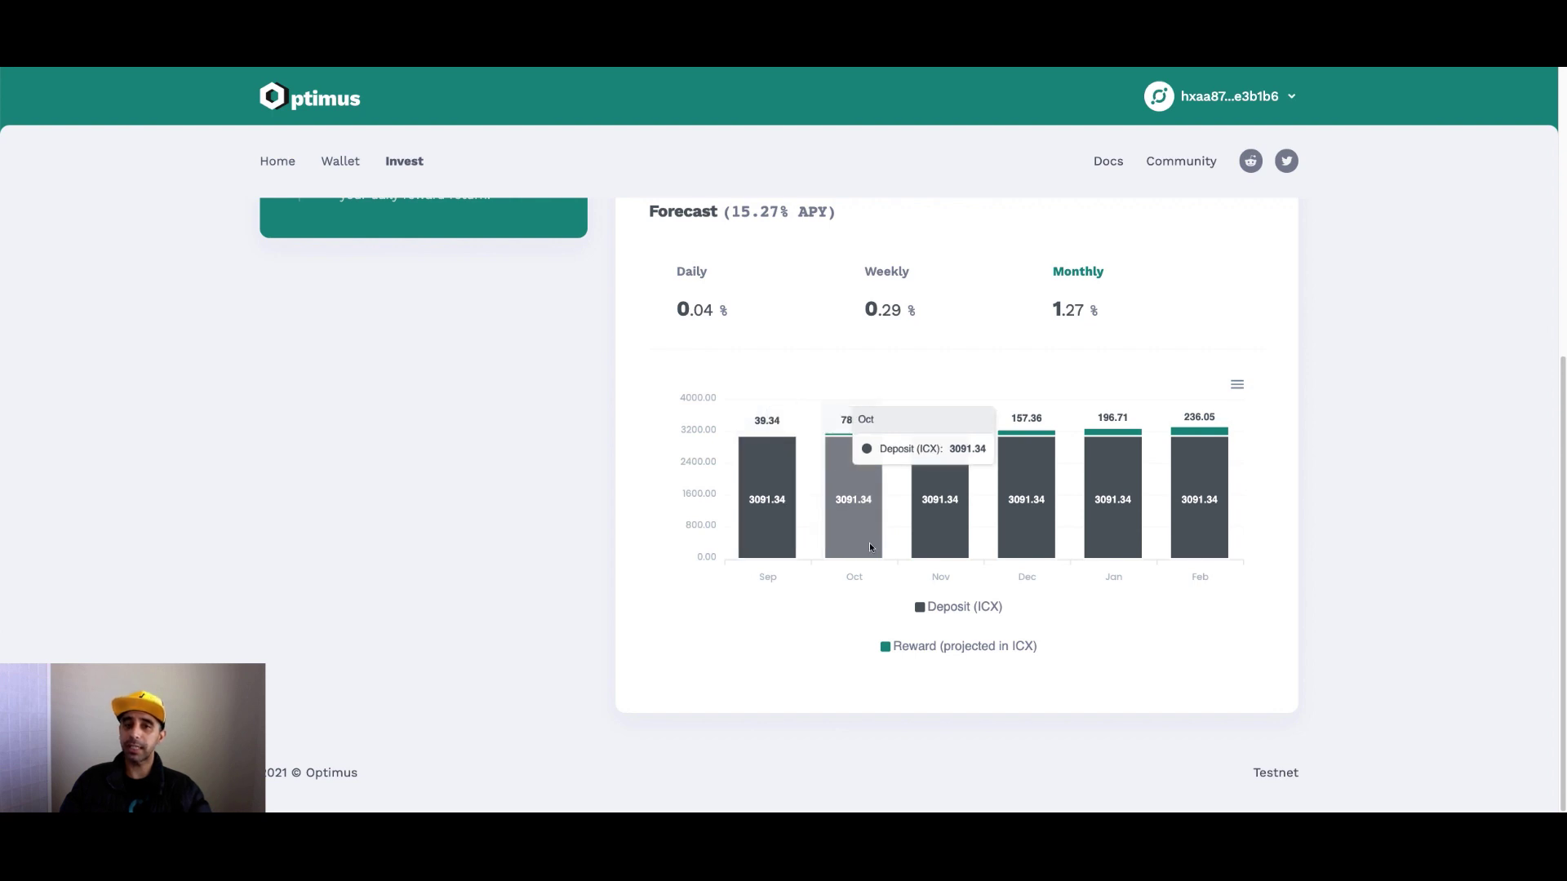
mouse_move(955, 529)
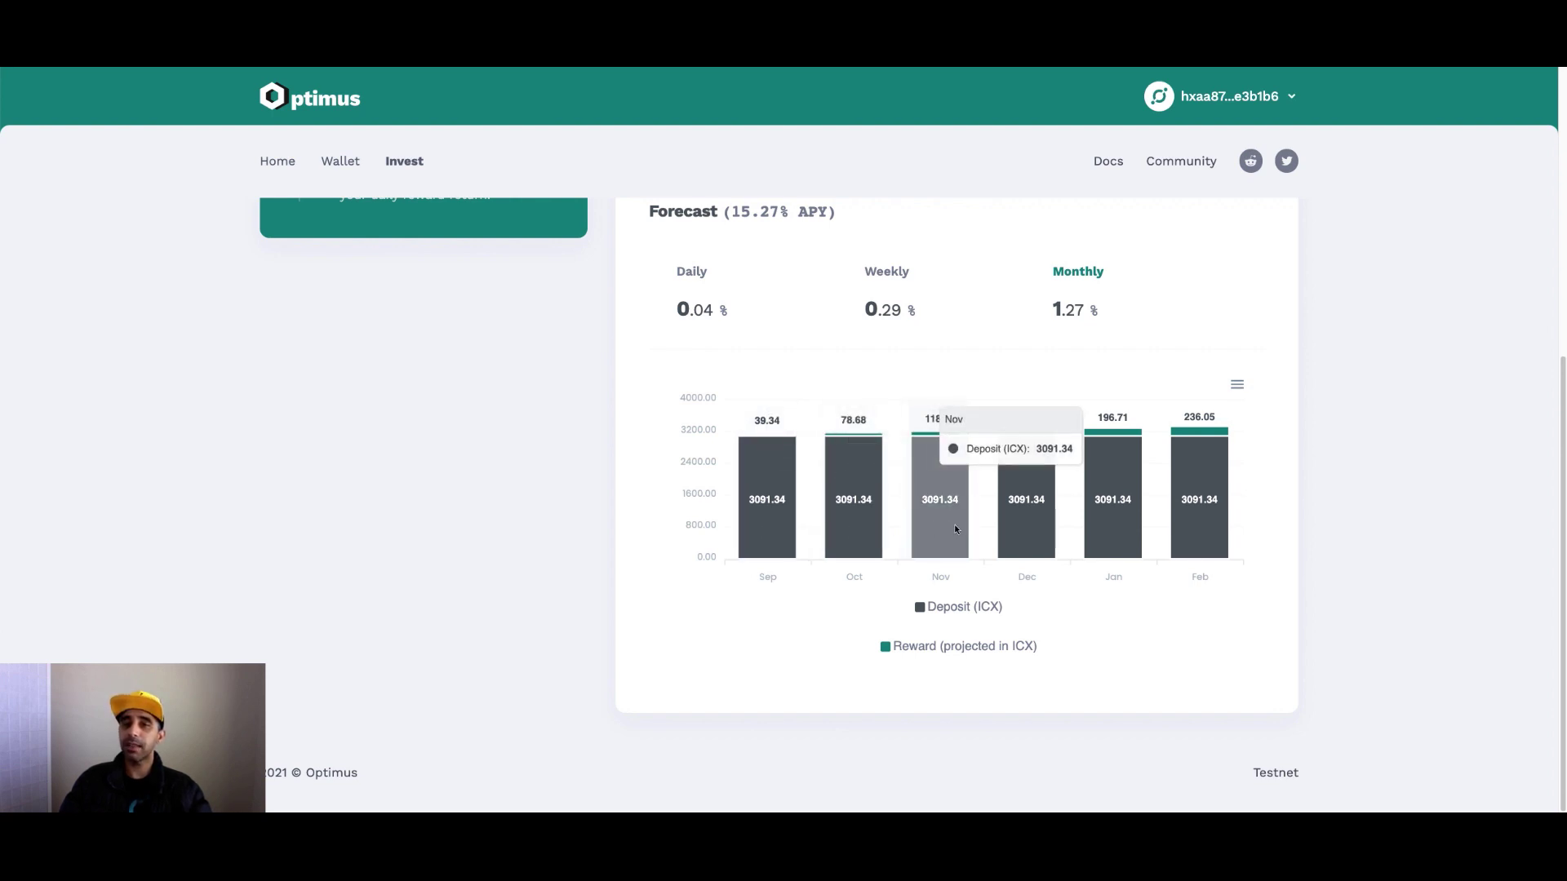
mouse_move(932, 438)
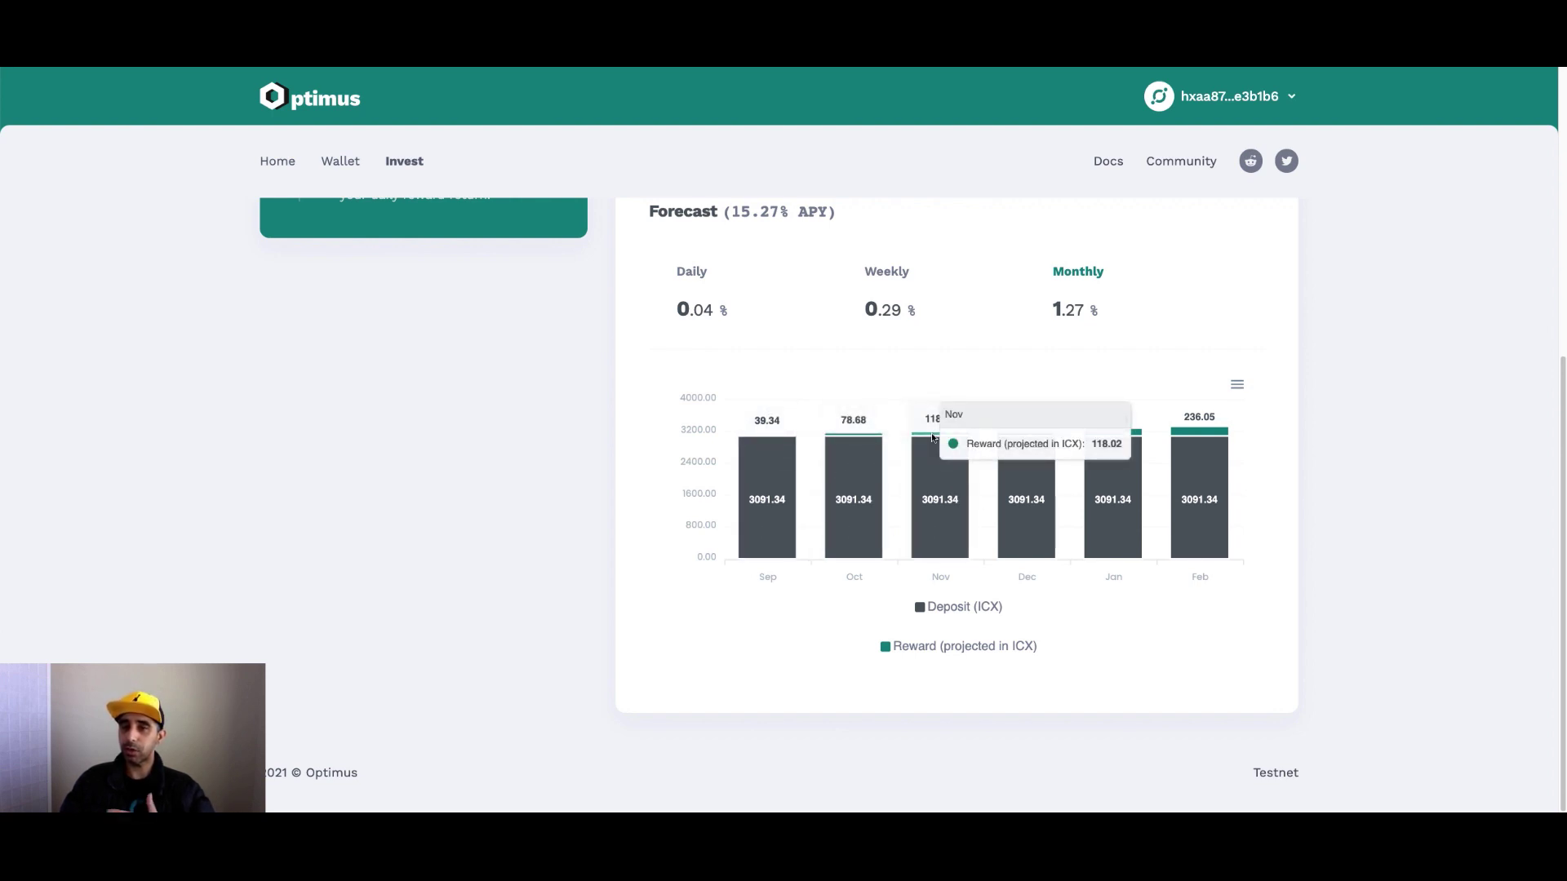
Raise the deposit to 15,521.84 ICX and compare forecast rewards, 197.53 to 1,185.21 ICX.
scroll(952, 478, up, 3)
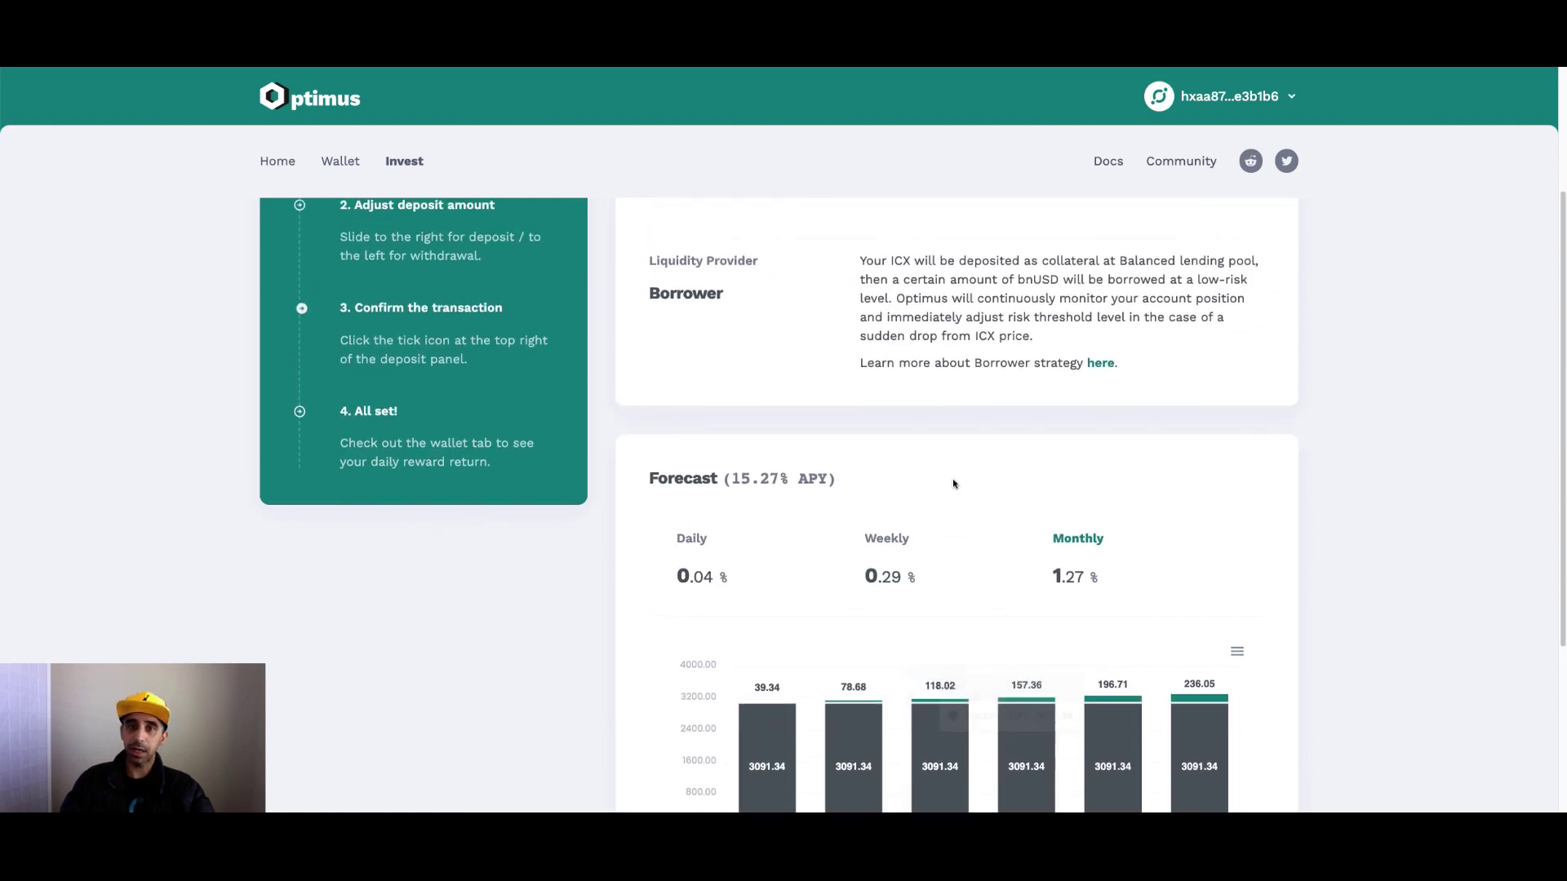
scroll(953, 484, up, 2)
drag(949, 372, 1221, 373)
scroll(1039, 462, down, 4)
mouse_move(1134, 606)
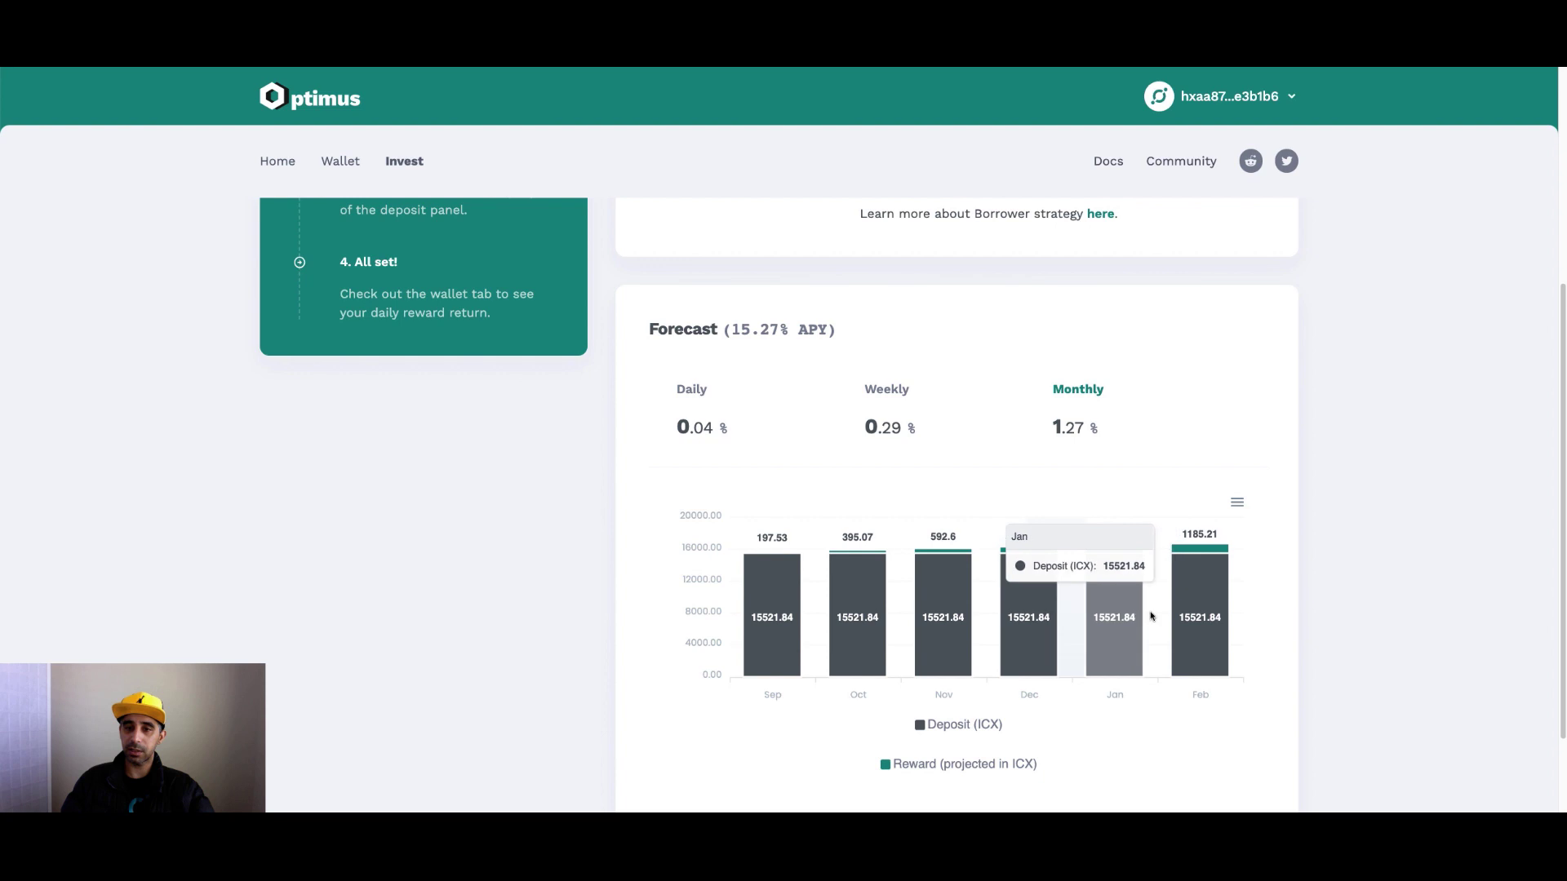
mouse_move(787, 574)
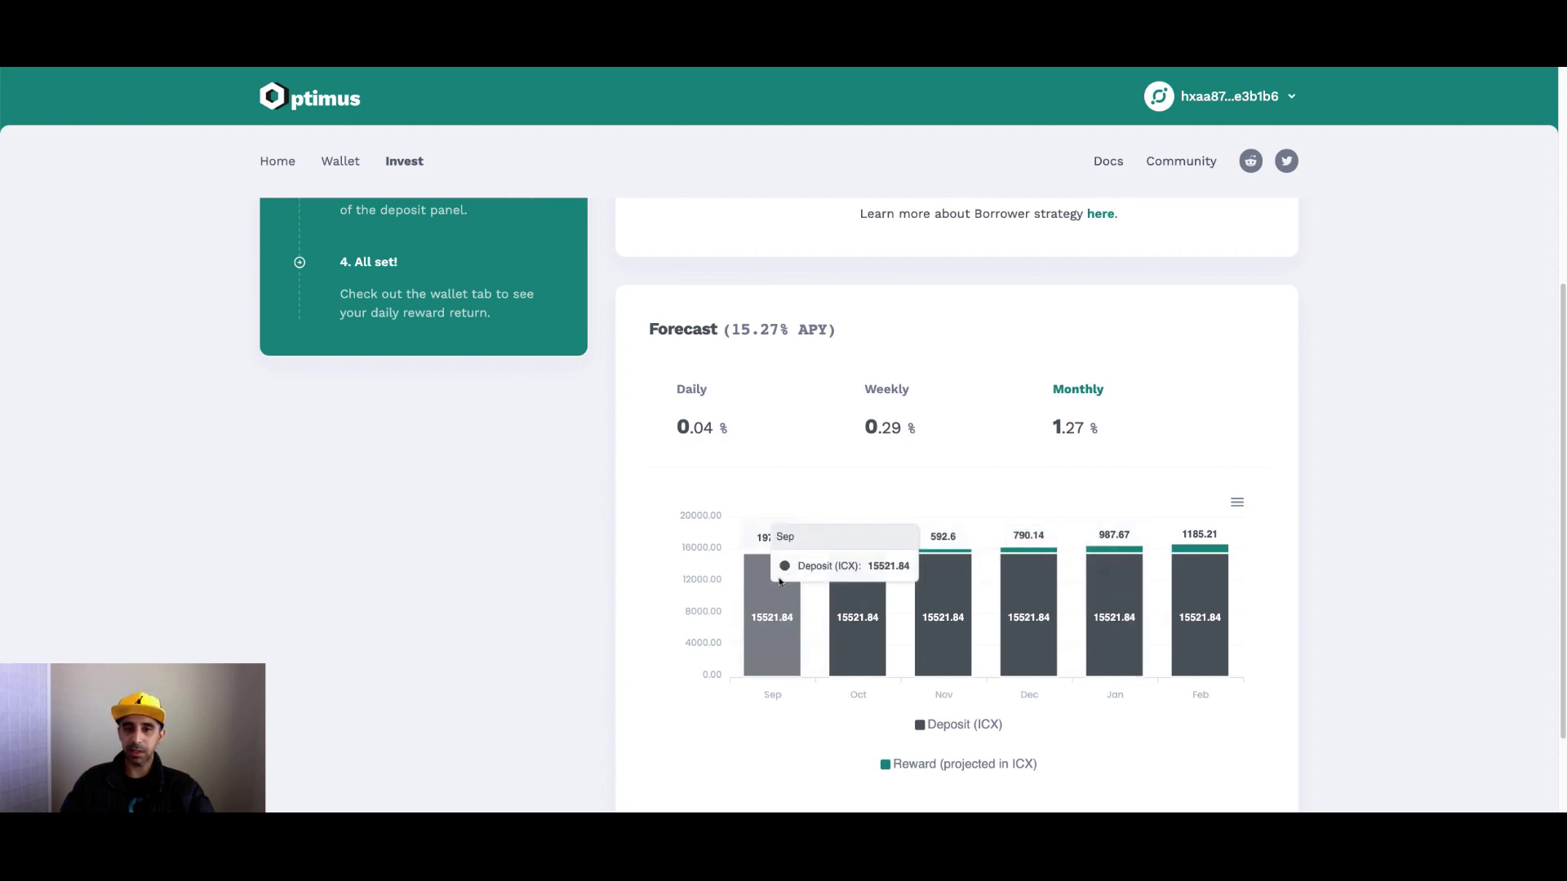
mouse_move(750, 556)
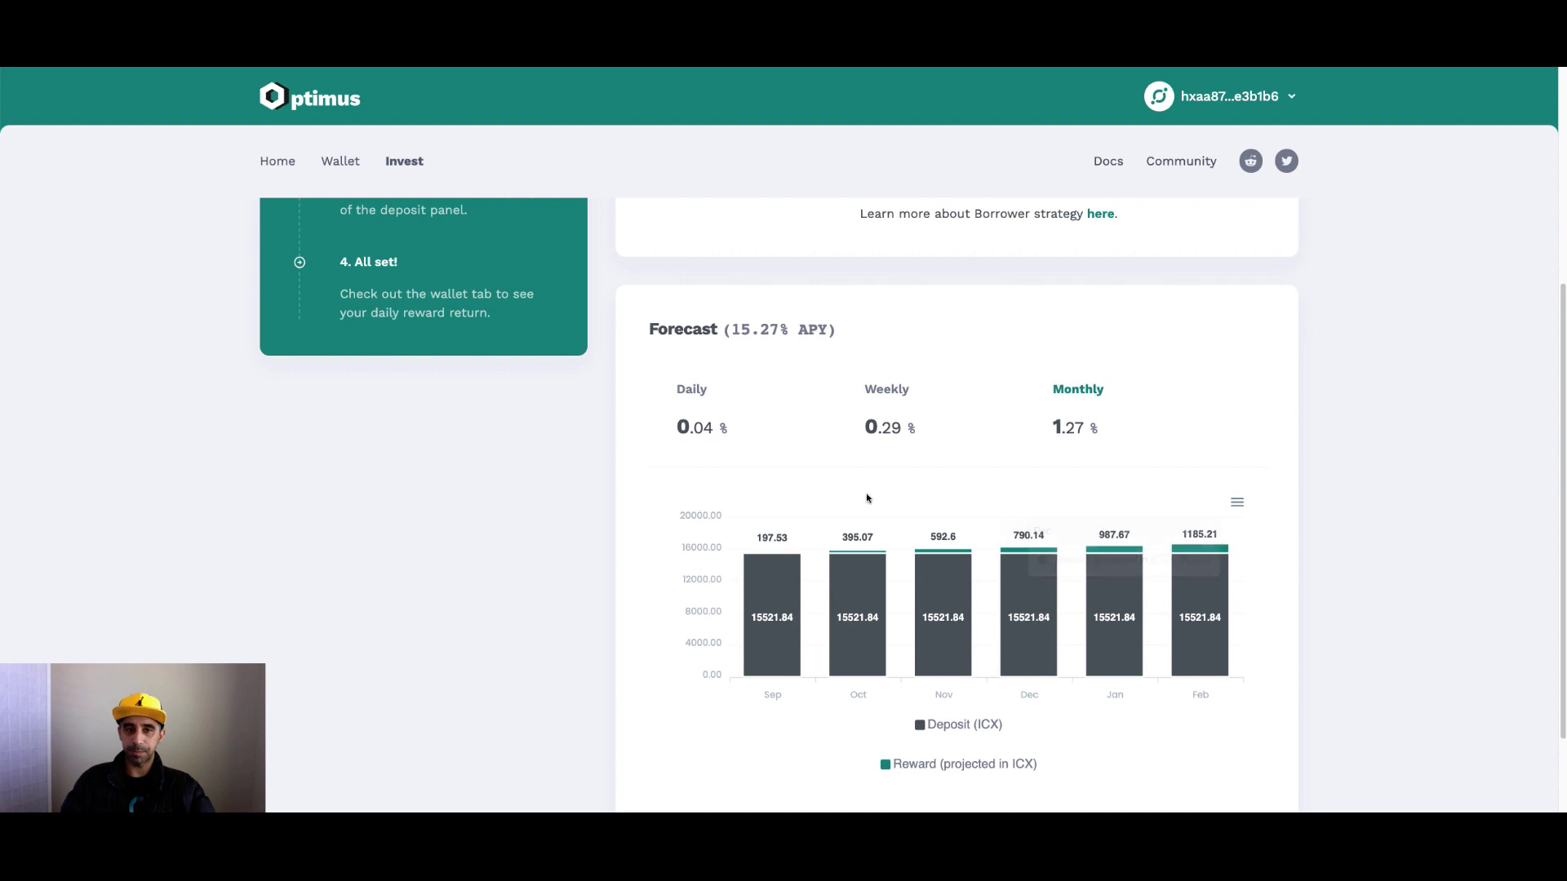
scroll(864, 496, up, 5)
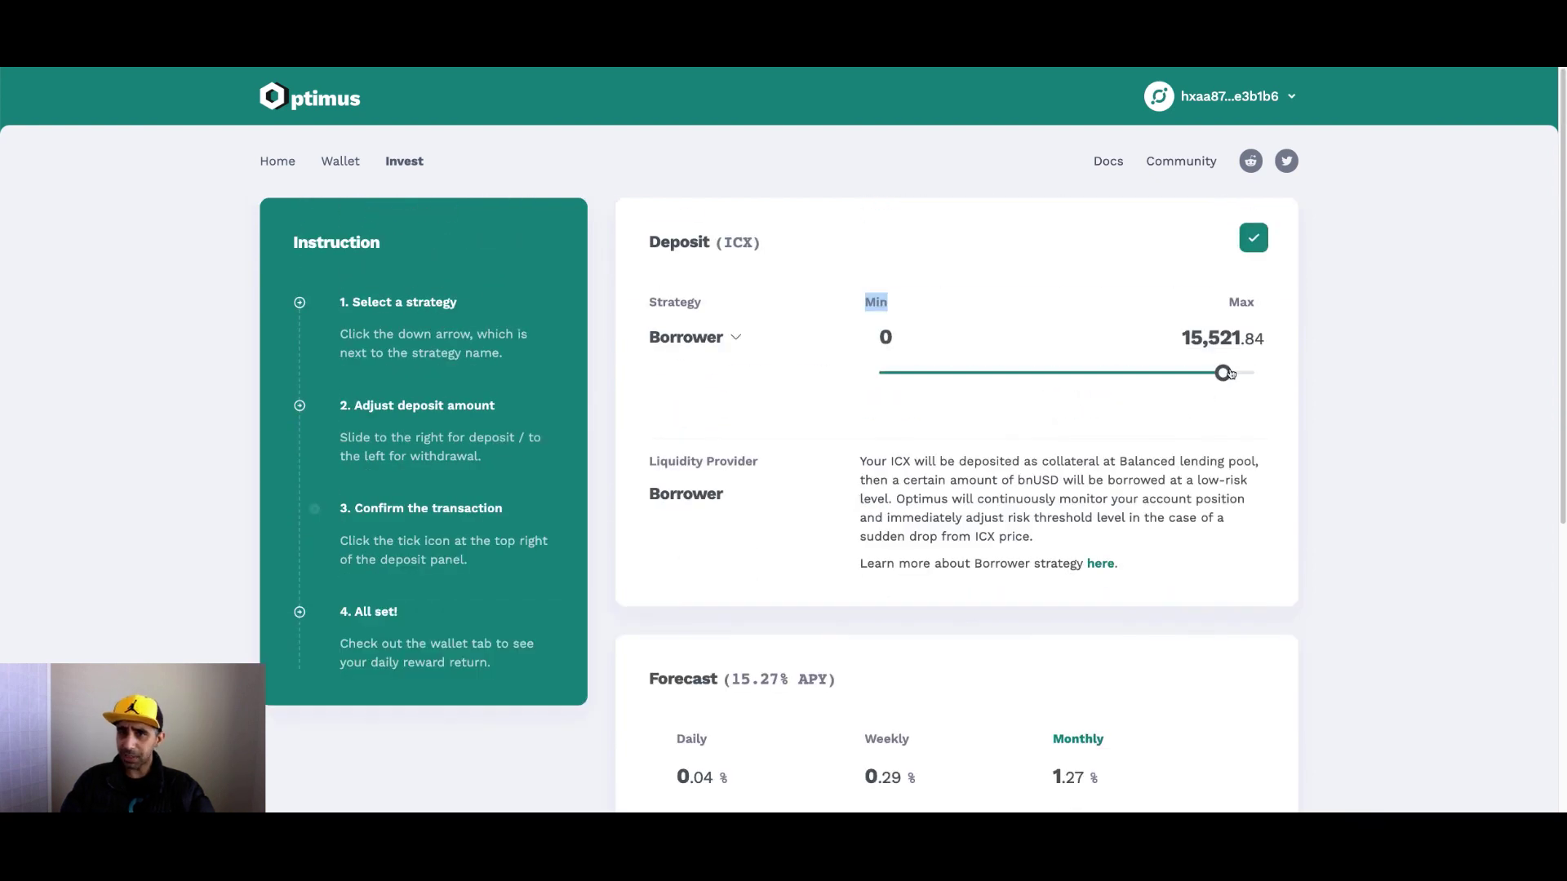
Lower the Borrower deposit slider from the maximum to 3,005.88 ICX.
drag(1224, 373, 943, 376)
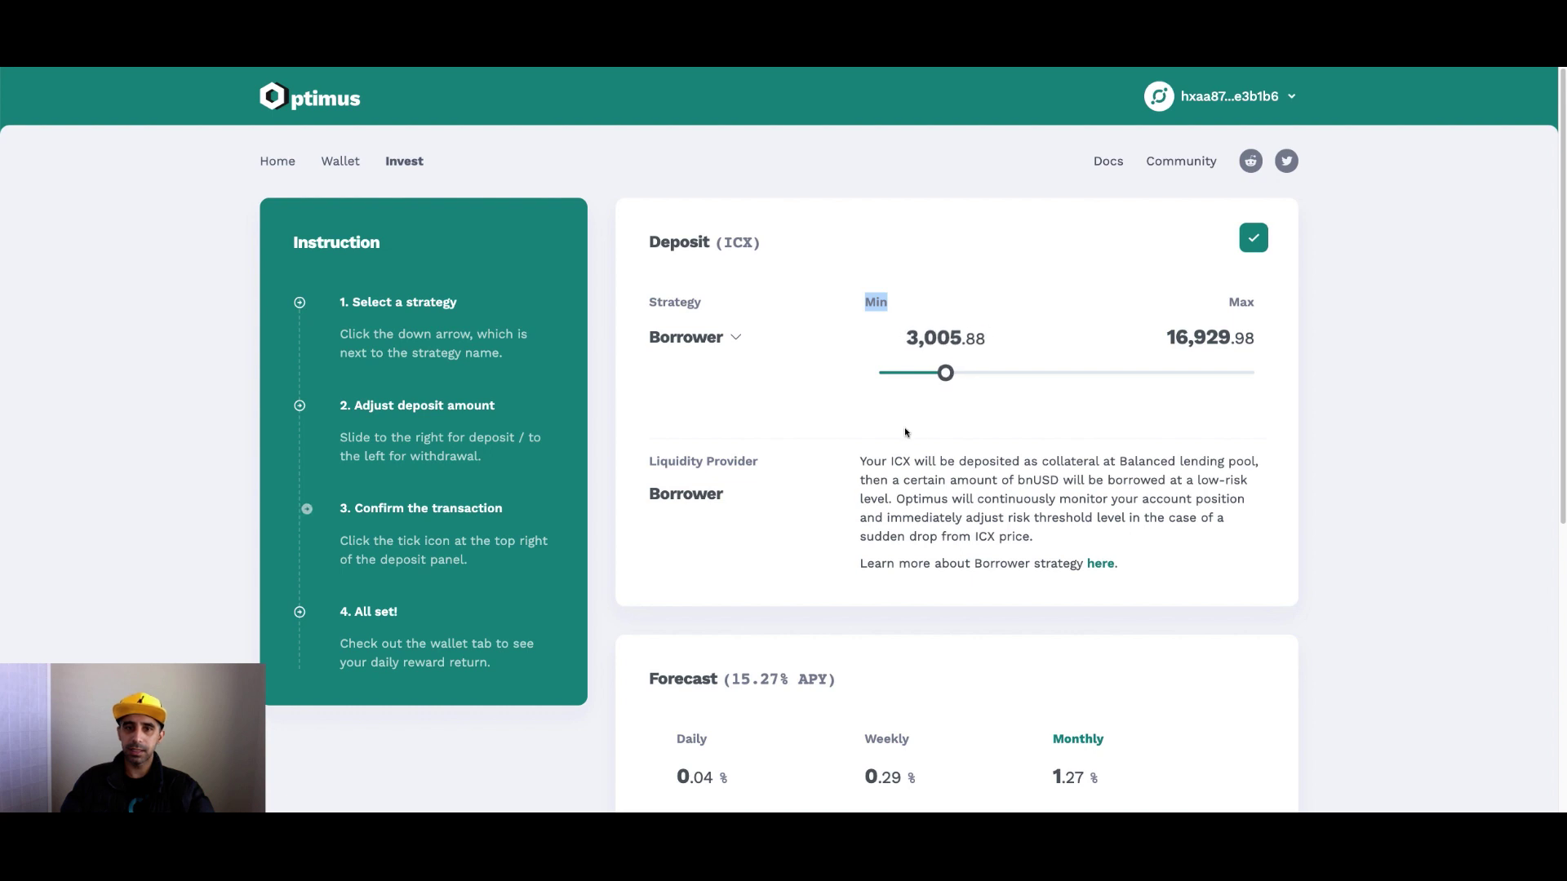
scroll(984, 426, down, 1)
scroll(983, 426, down, 3)
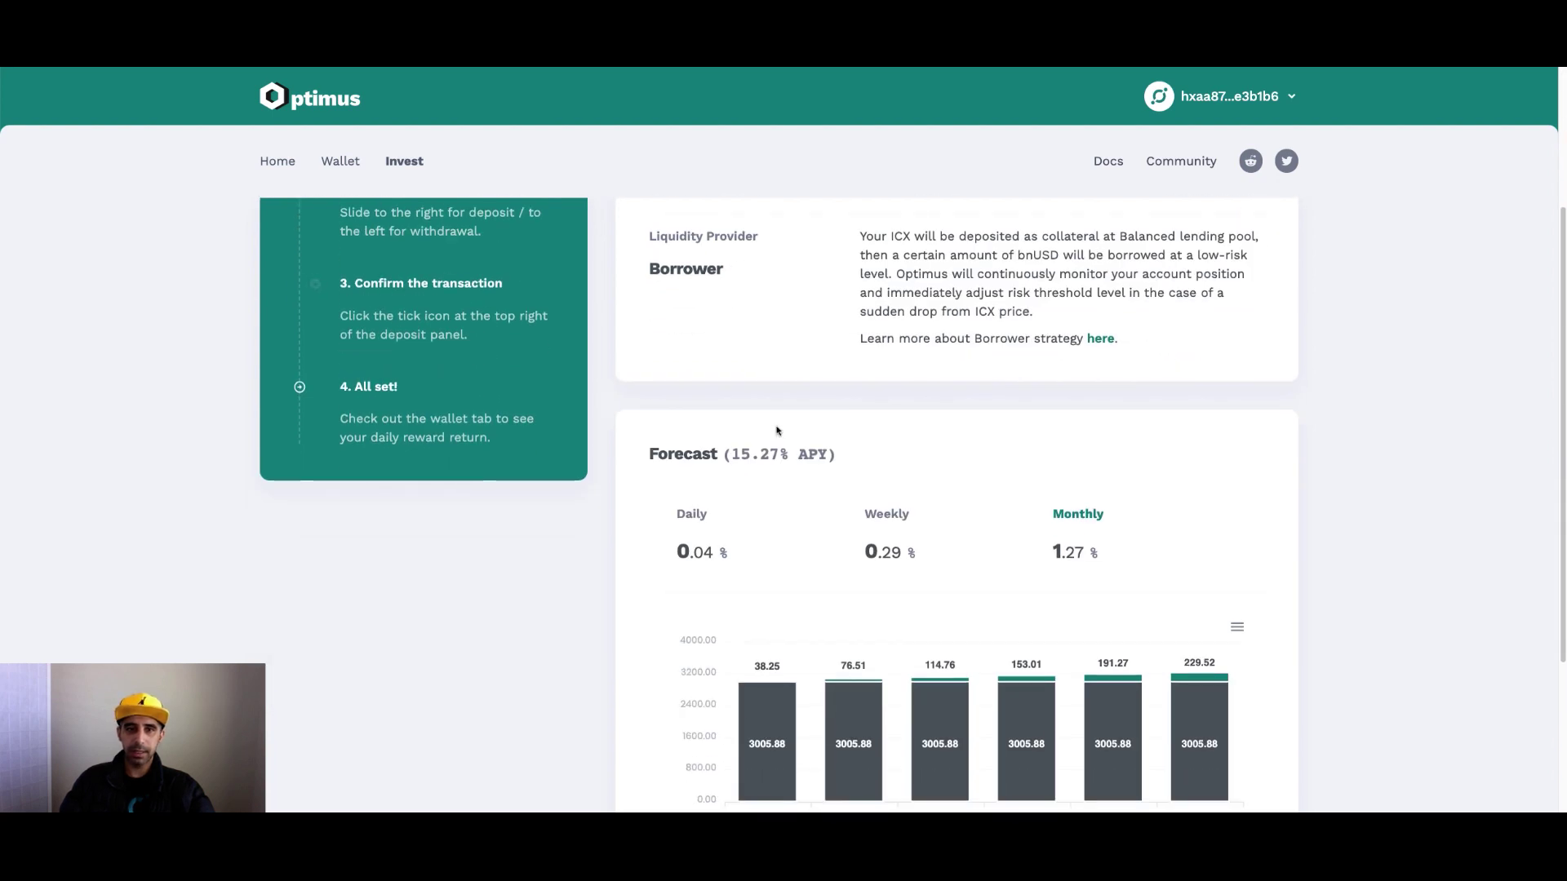
scroll(805, 433, down, 3)
scroll(965, 539, up, 6)
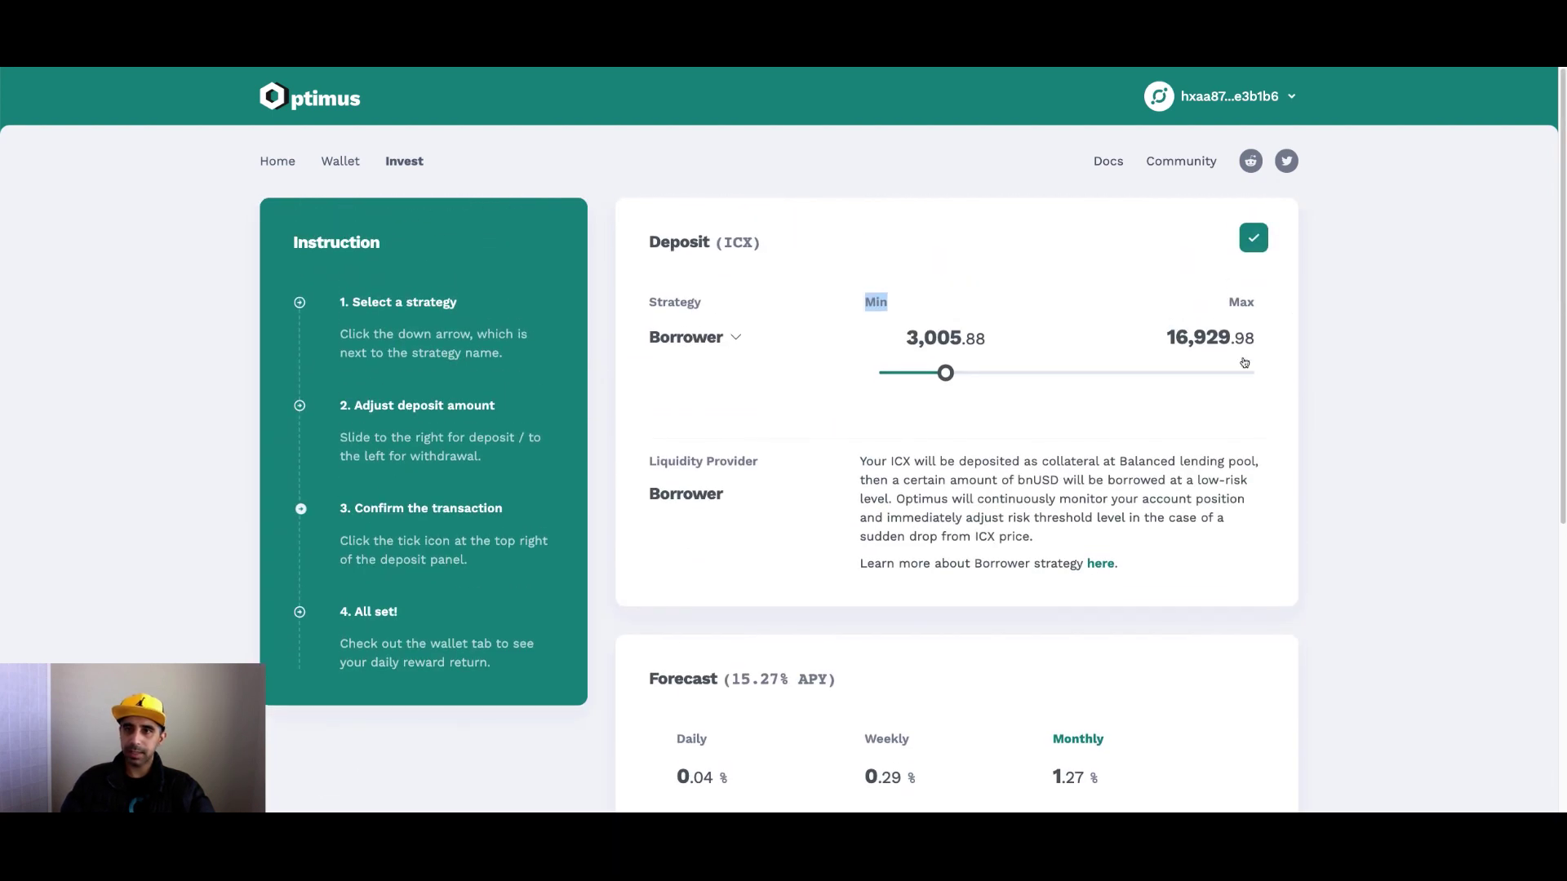
Confirm the 3,005.88 ICX deposit in ICONex and view it in the Wallet's transactions.
click(1255, 242)
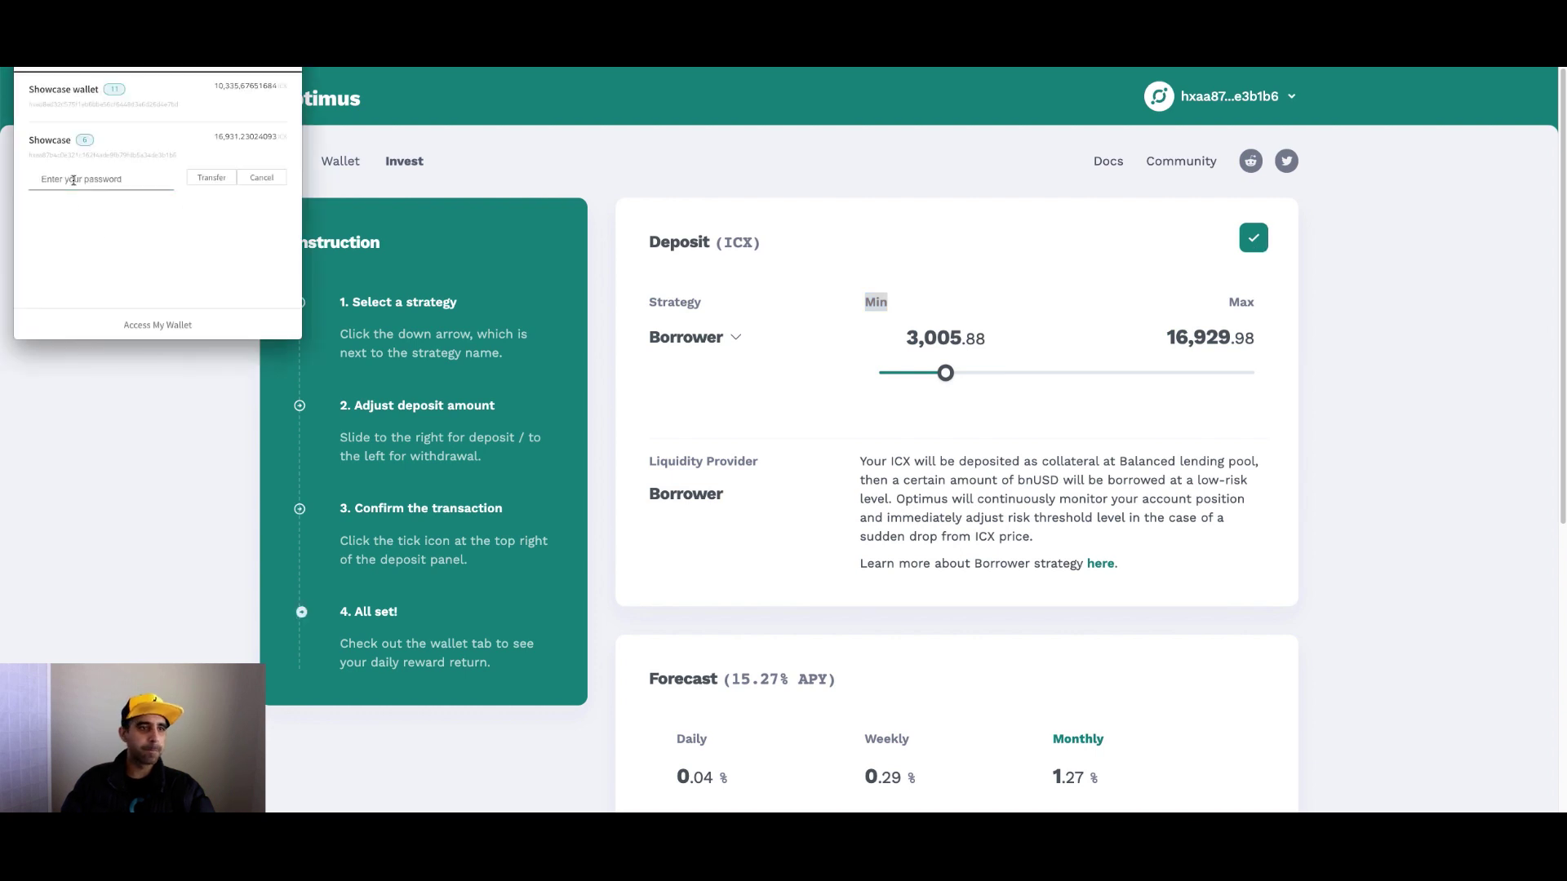
click(123, 320)
click(92, 316)
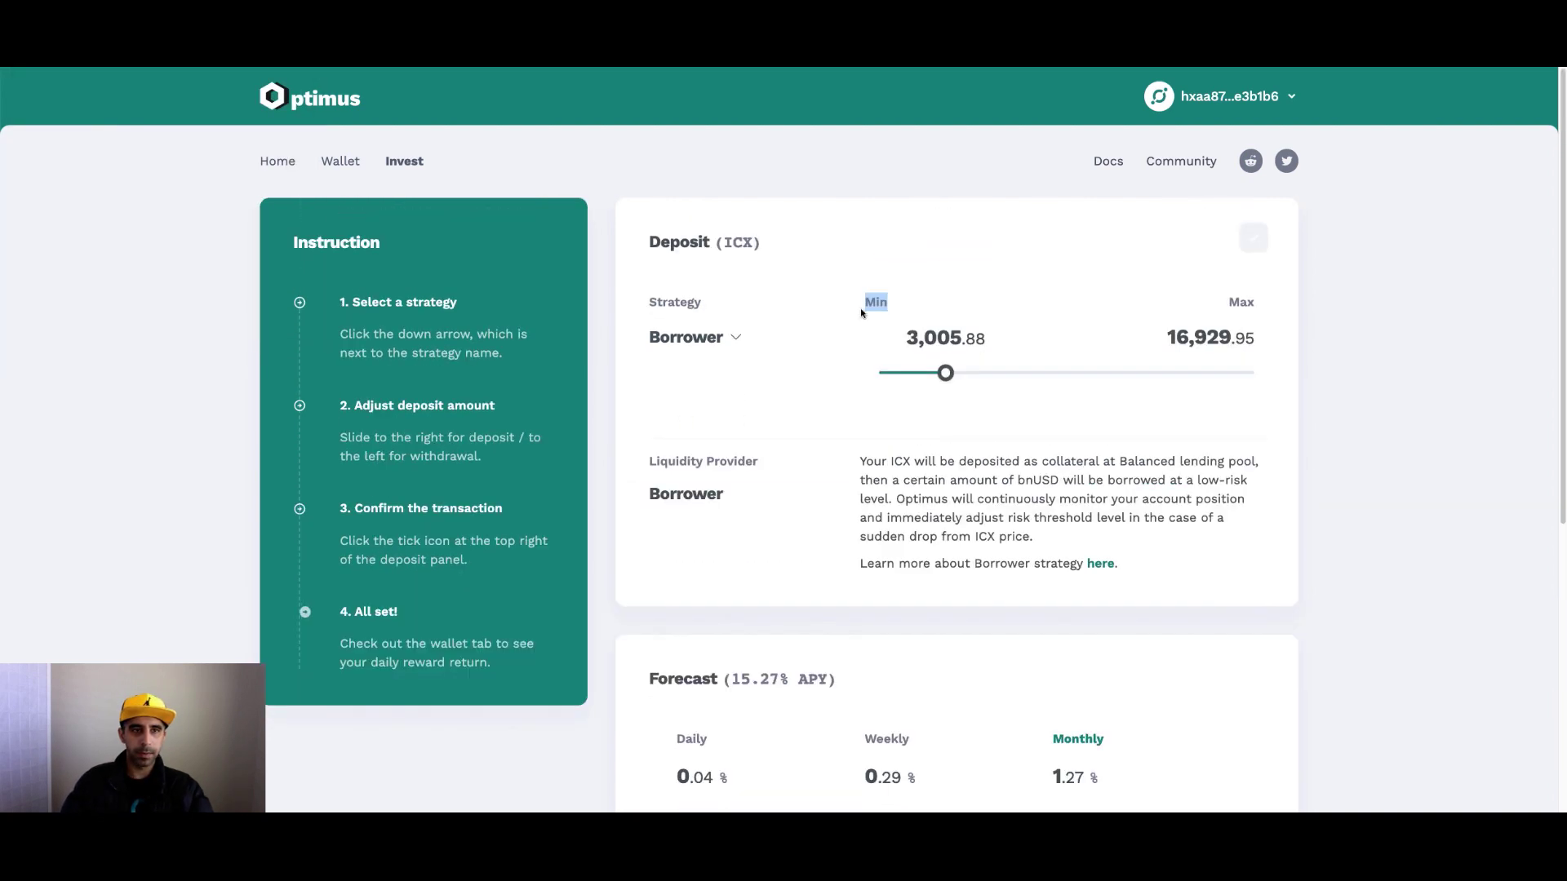
click(343, 164)
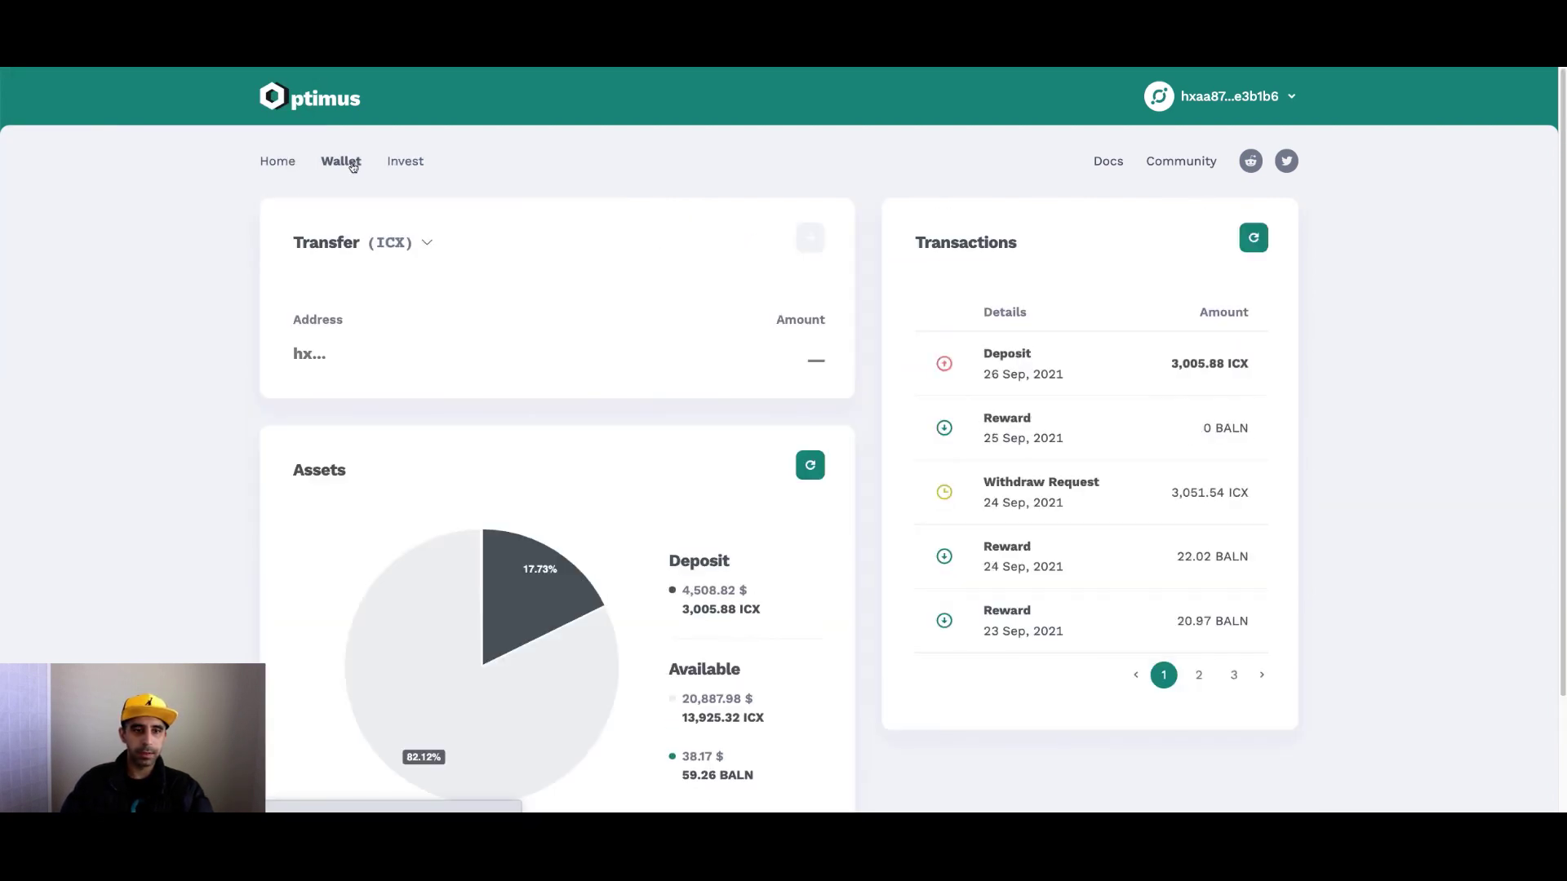
Open the Home dashboard to review the 3,005.88 ICX Borrower investment and its 17.18% profit.
click(278, 165)
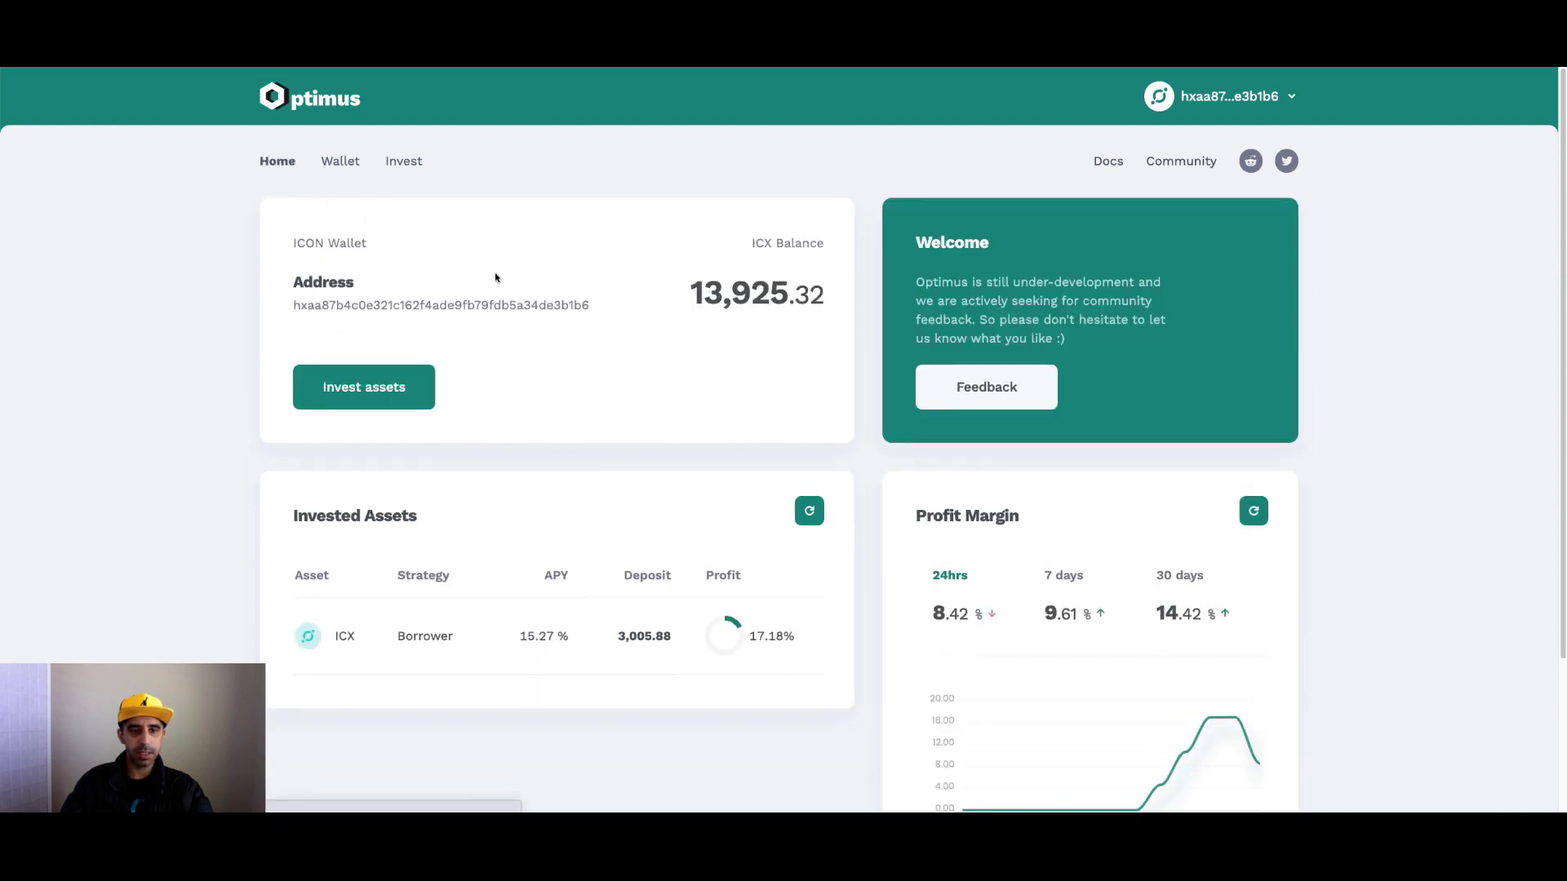
scroll(626, 374, down, 2)
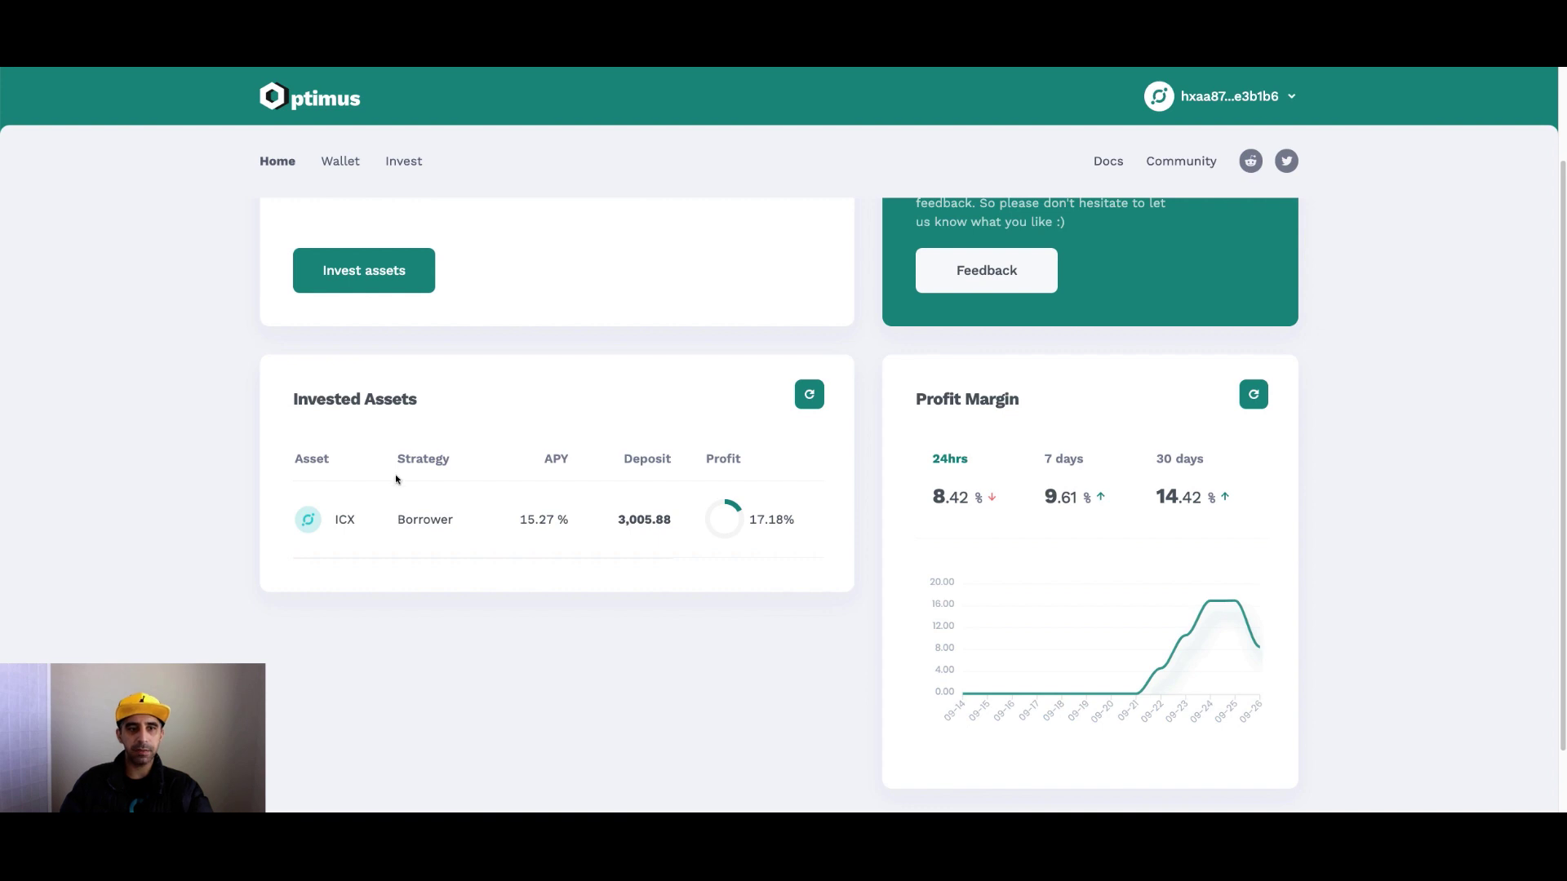
scroll(395, 479, up, 2)
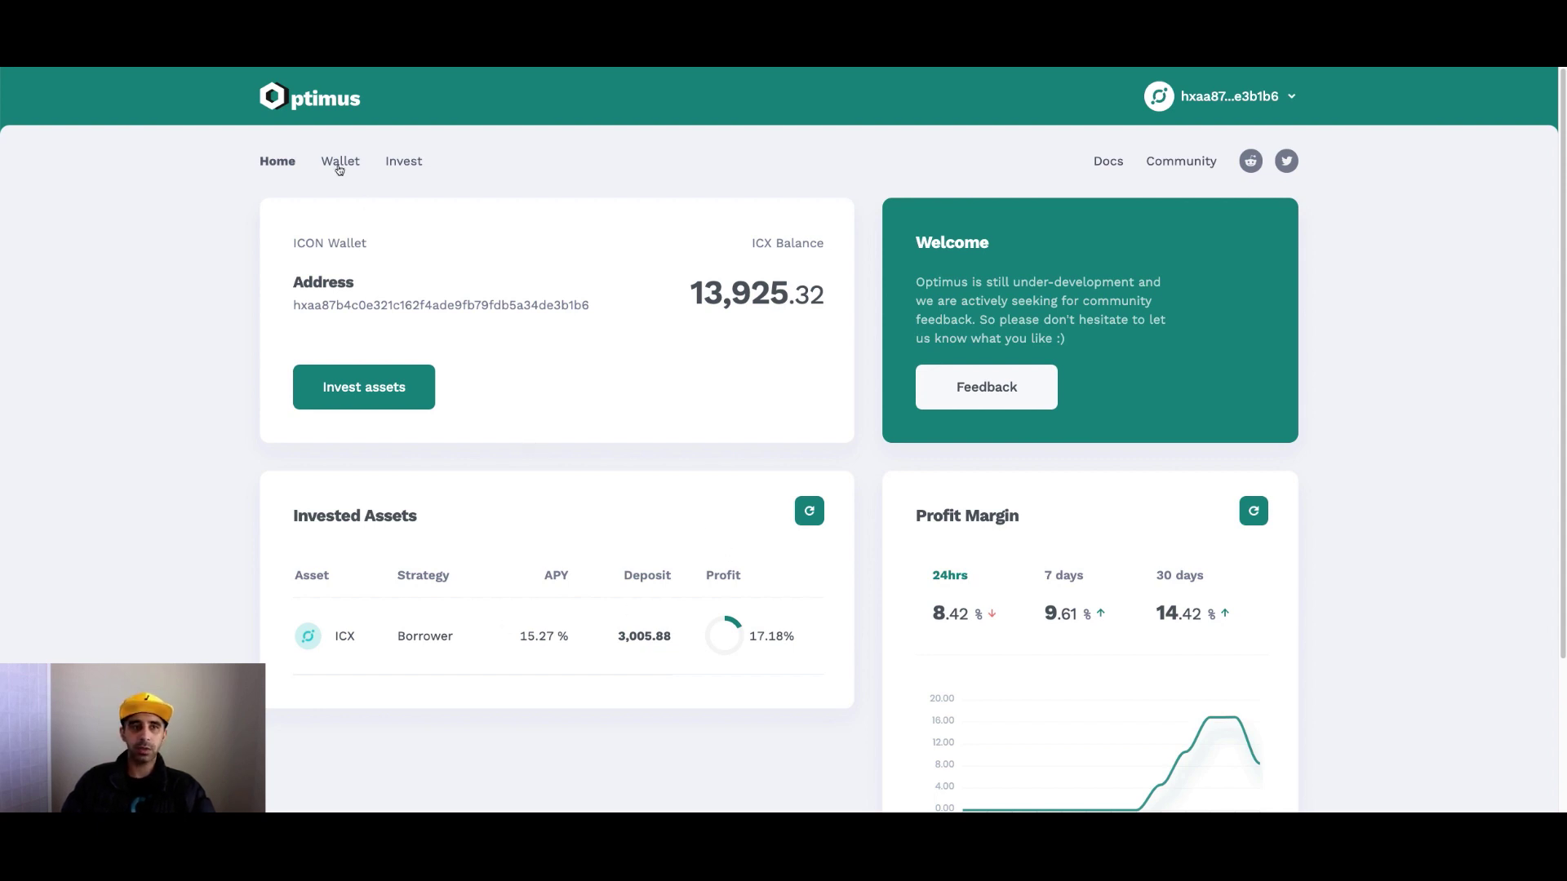
On the Invest page, switch the strategy from Borrower to Liquidity Provider (38,534.5% APY forecast).
click(412, 160)
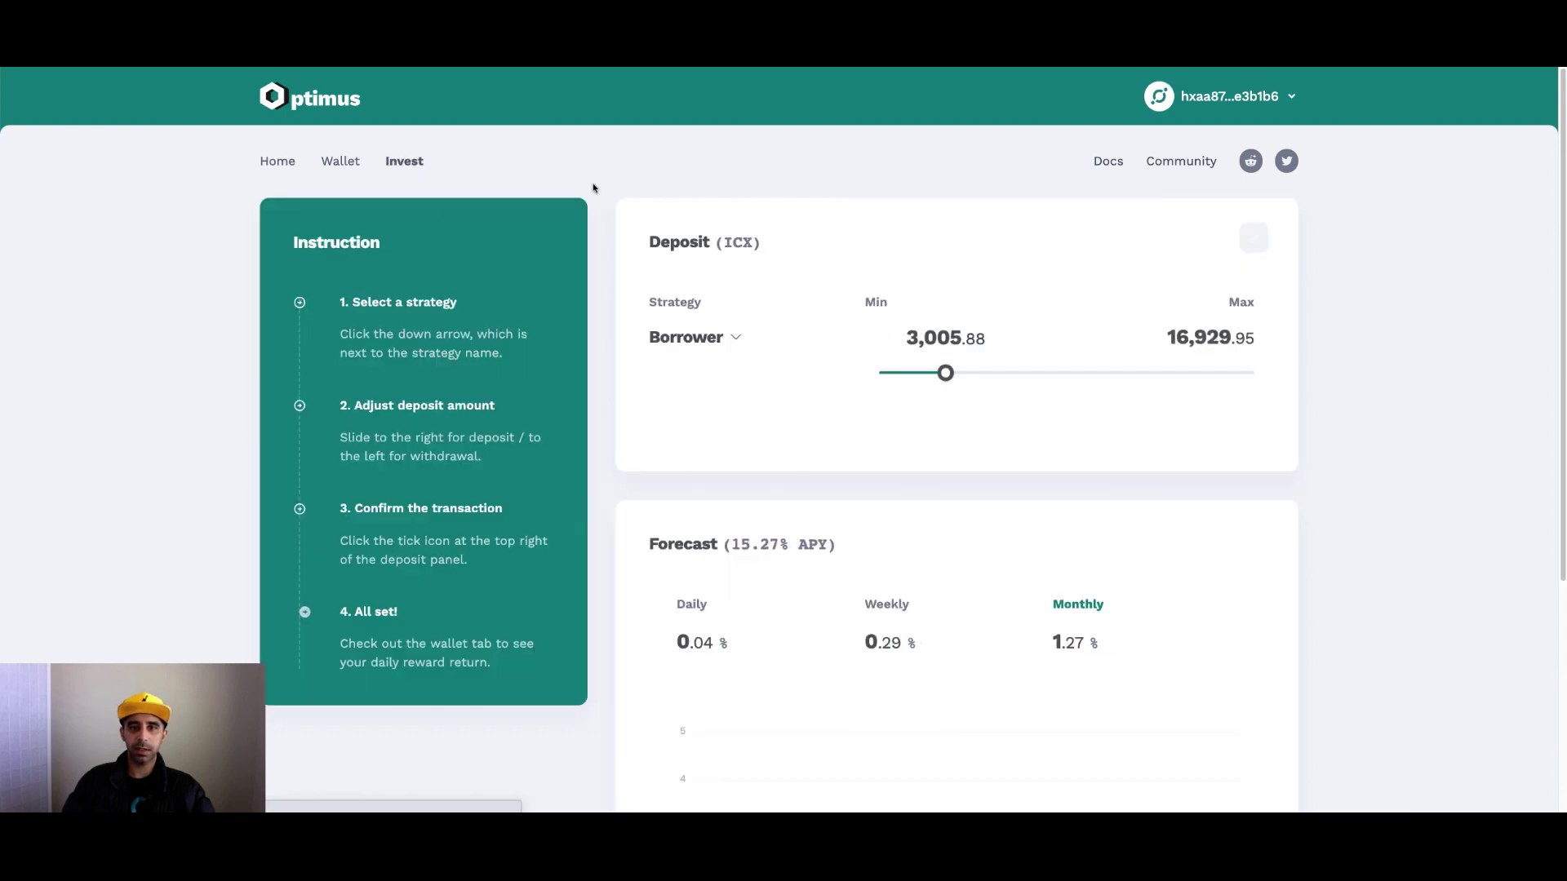
click(734, 337)
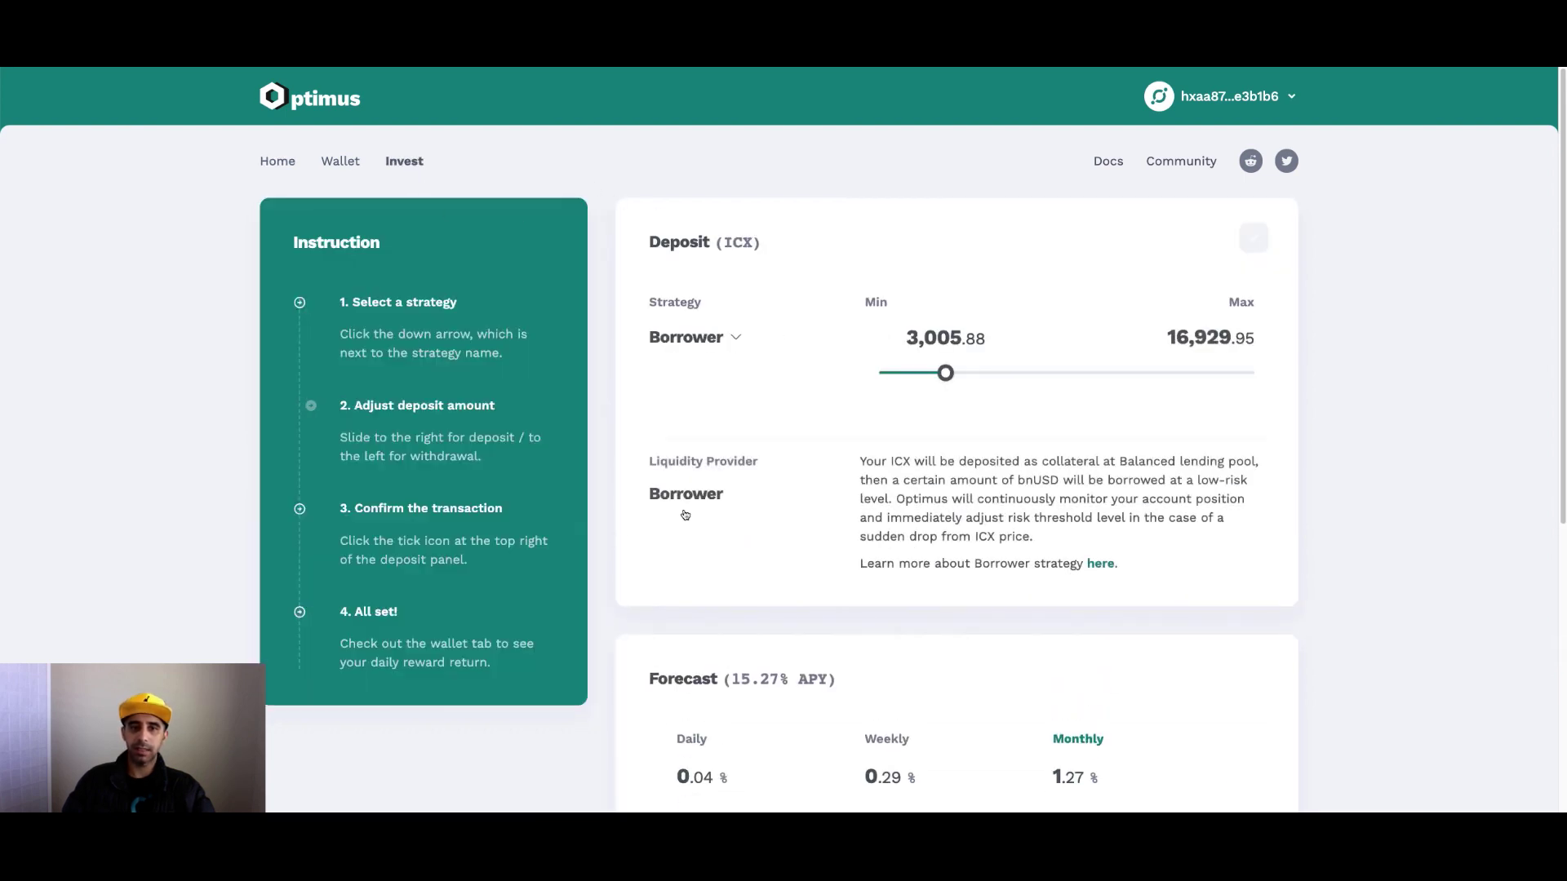
click(715, 466)
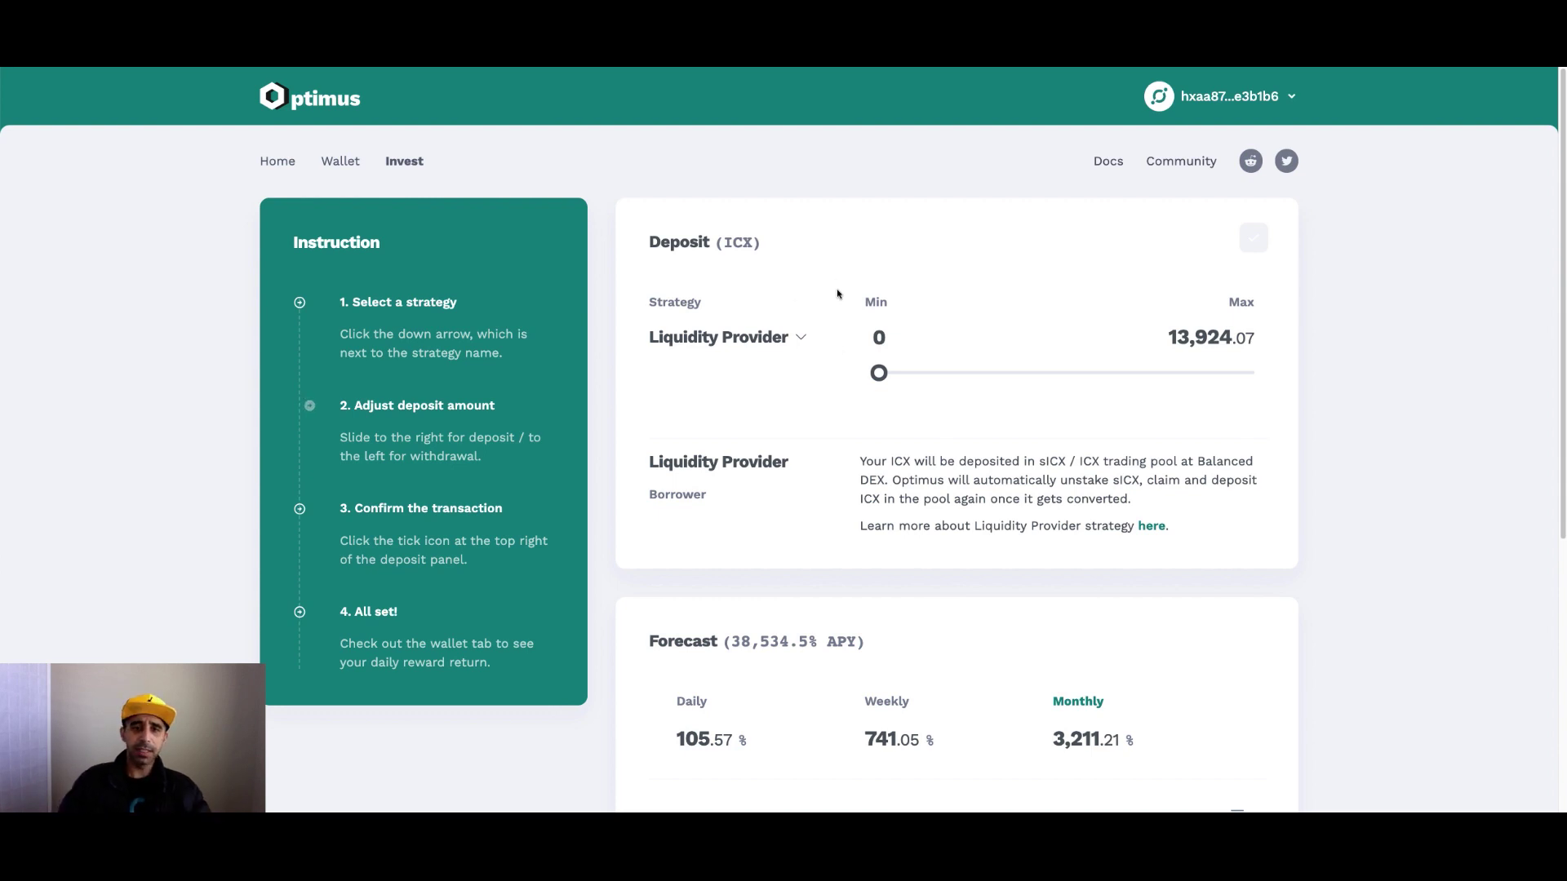
drag(887, 383, 960, 384)
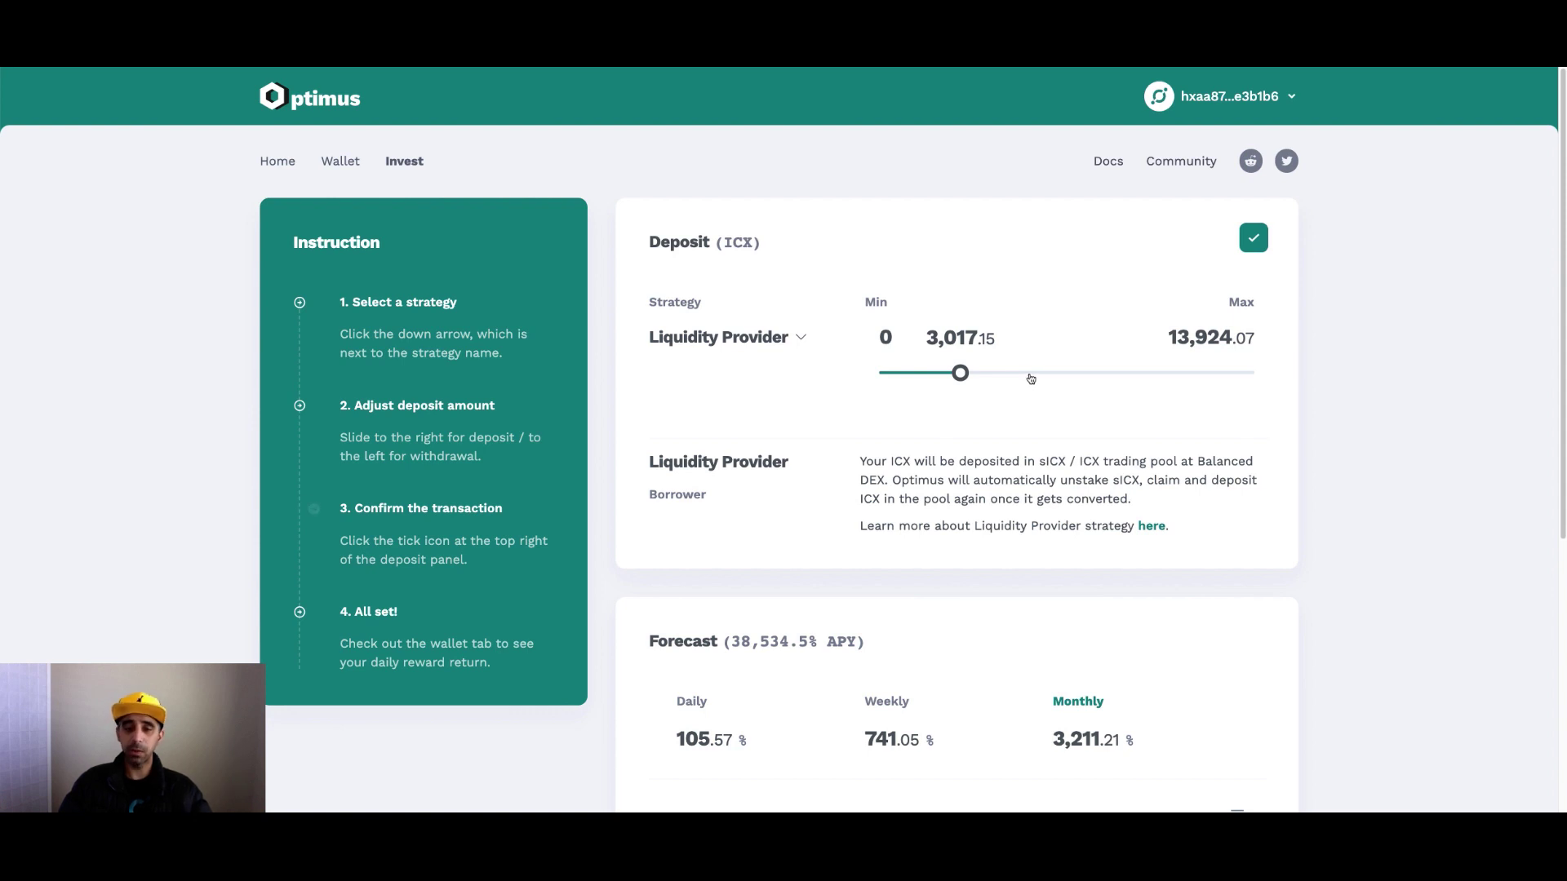
scroll(1033, 396, down, 3)
scroll(1036, 404, up, 1)
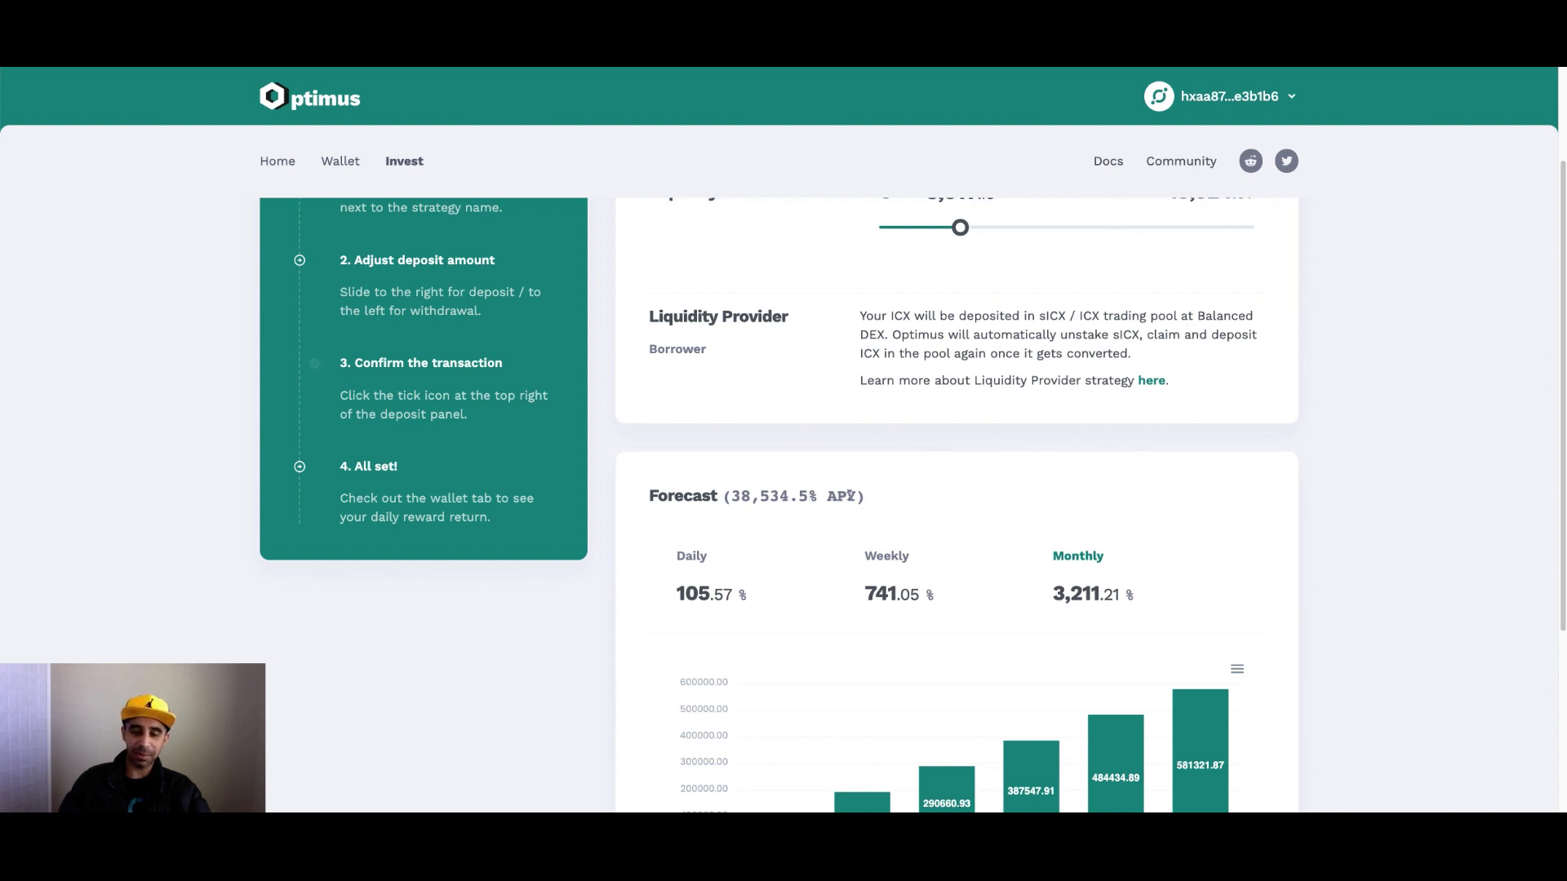
scroll(849, 495, up, 2)
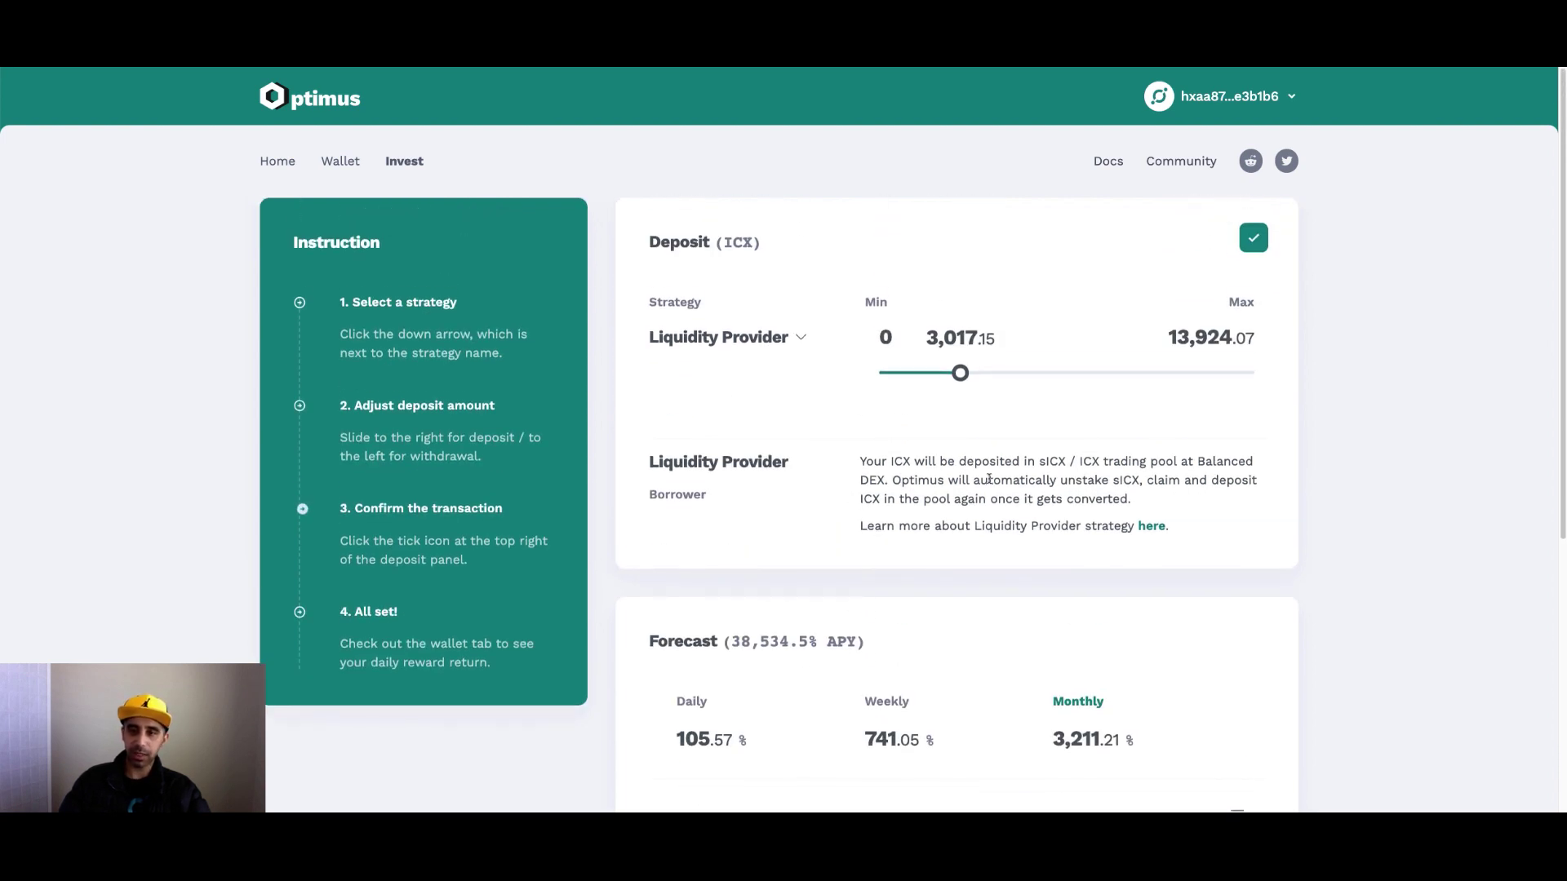
scroll(1416, 390, down, 3)
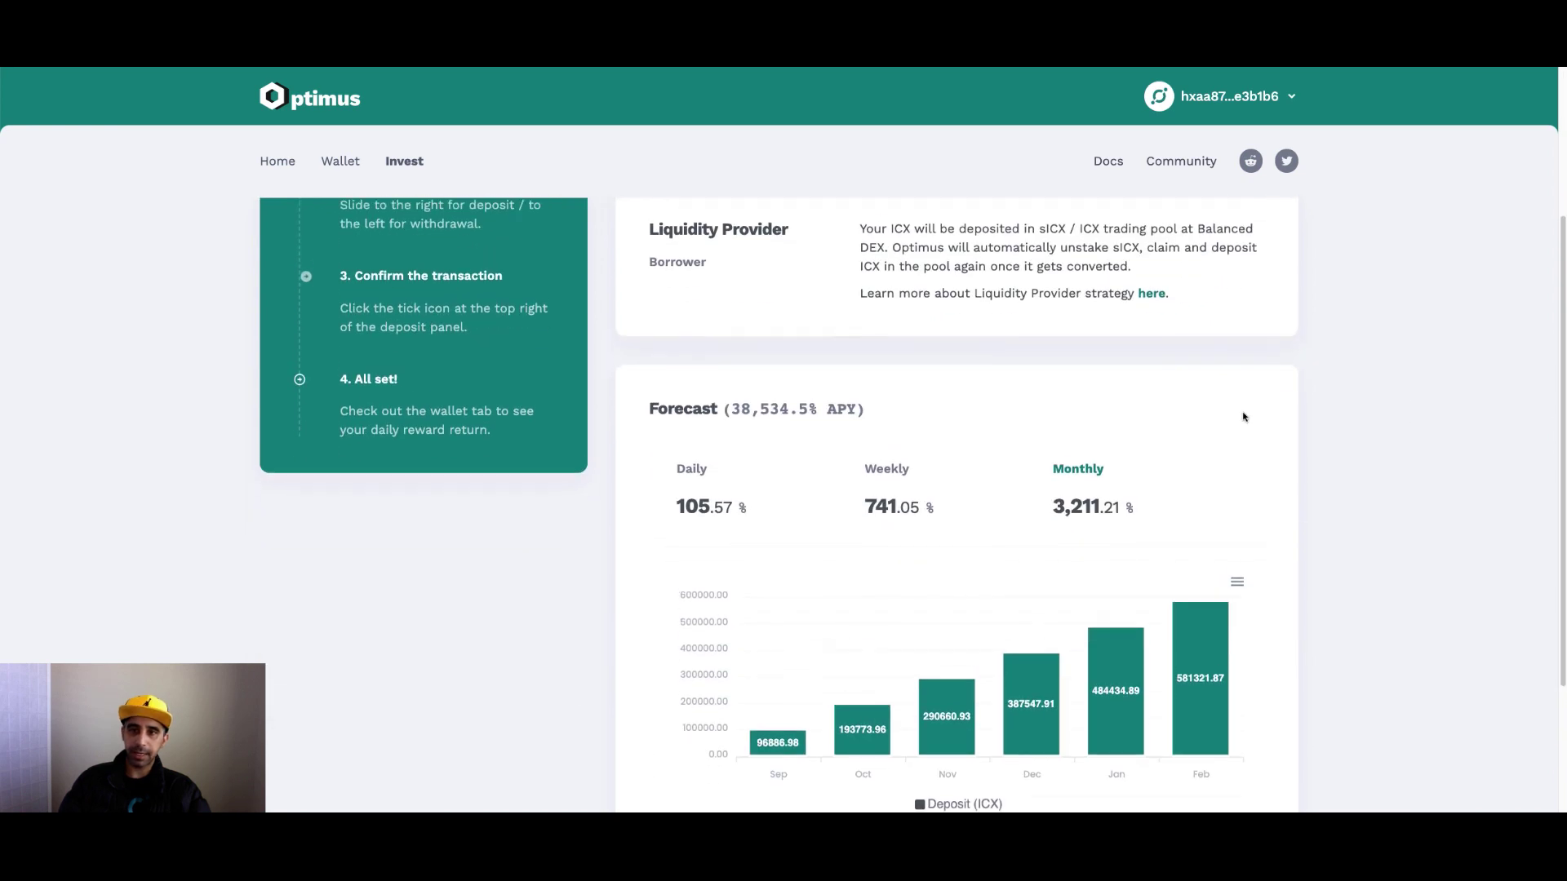
scroll(1244, 417, up, 1)
mouse_move(959, 206)
mouse_down()
mouse_move(977, 210)
mouse_move(959, 208)
mouse_up()
scroll(1028, 434, down, 3)
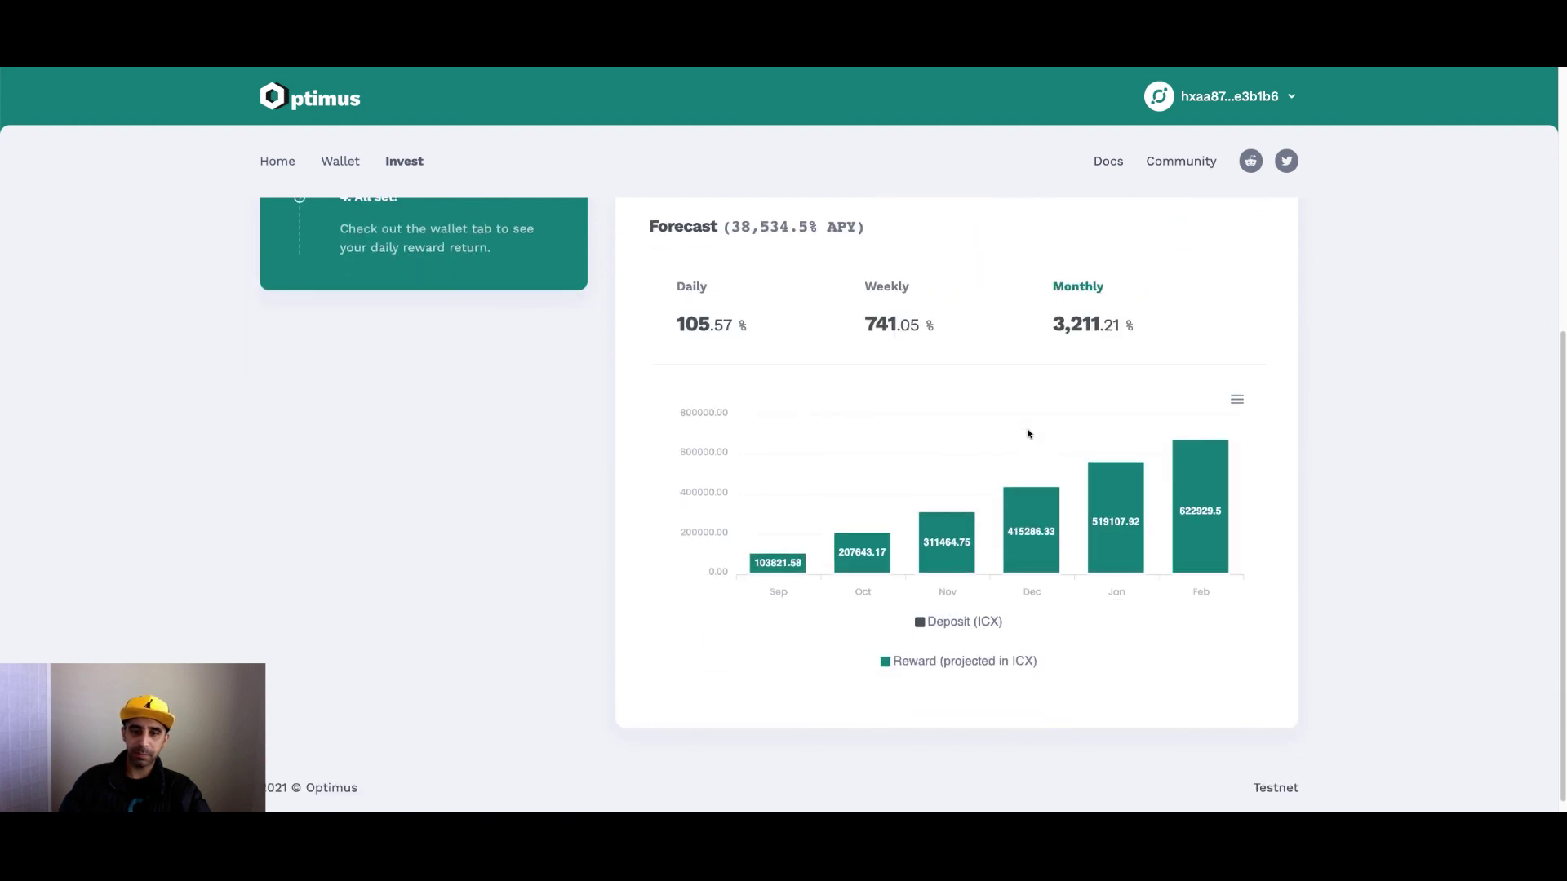
scroll(1045, 427, down, 1)
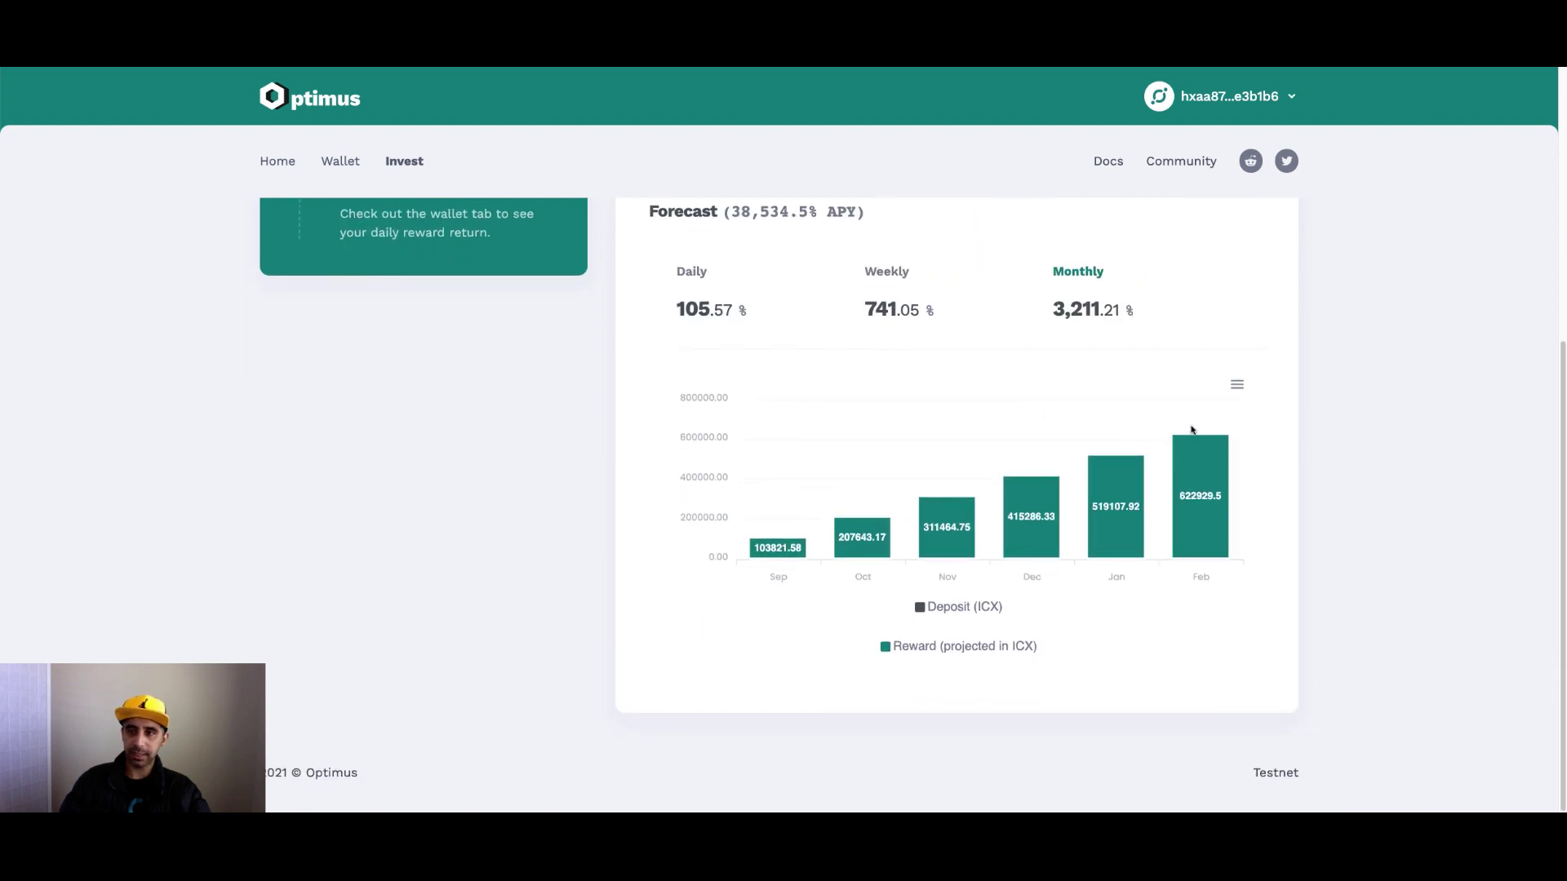
mouse_move(782, 549)
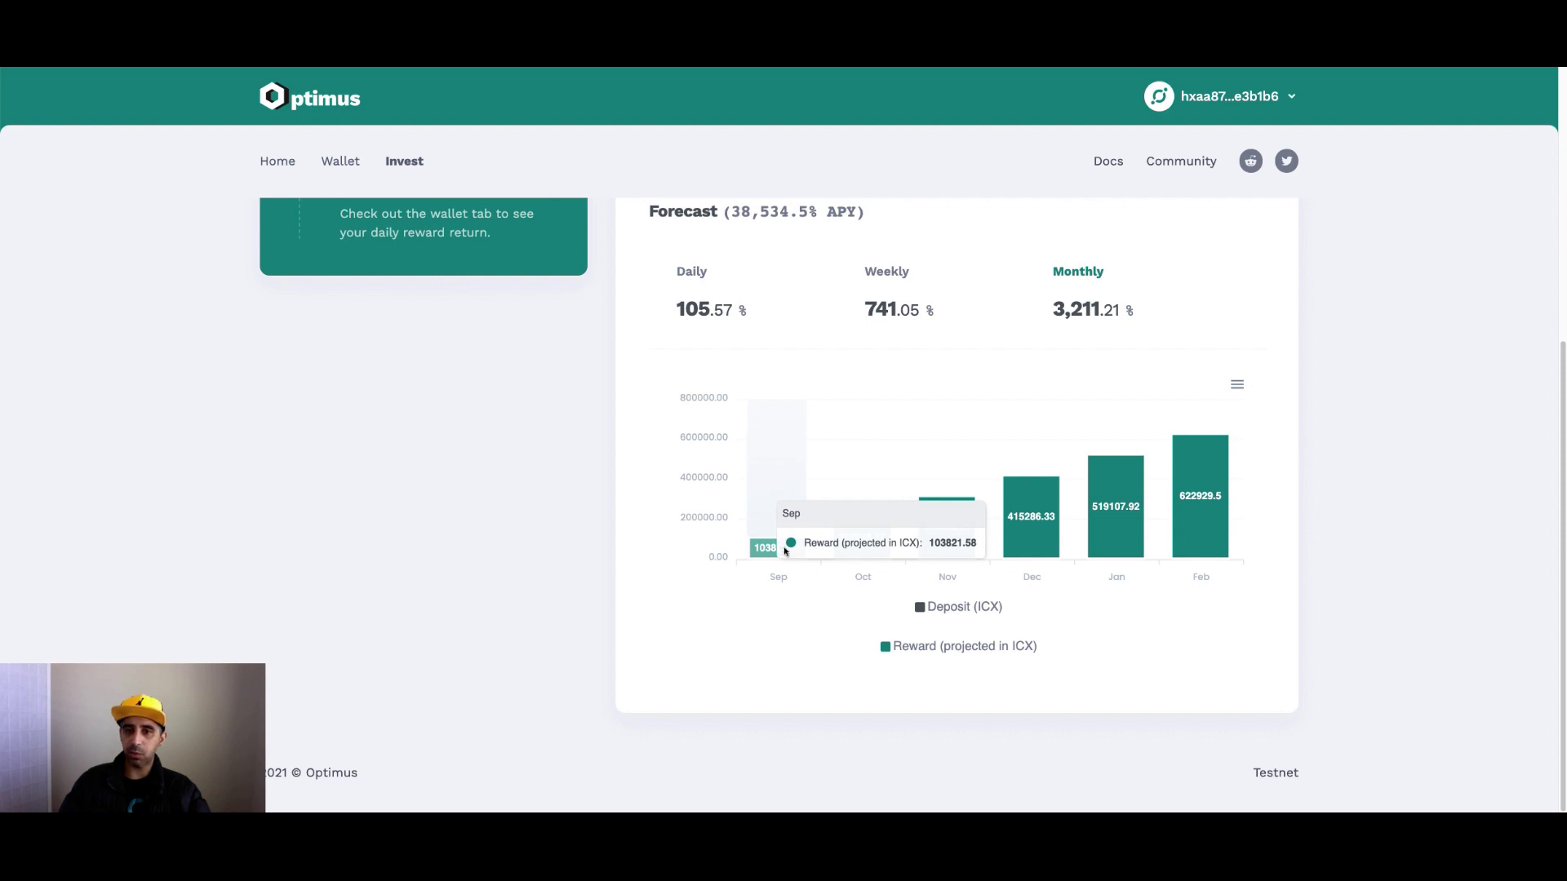
mouse_move(877, 539)
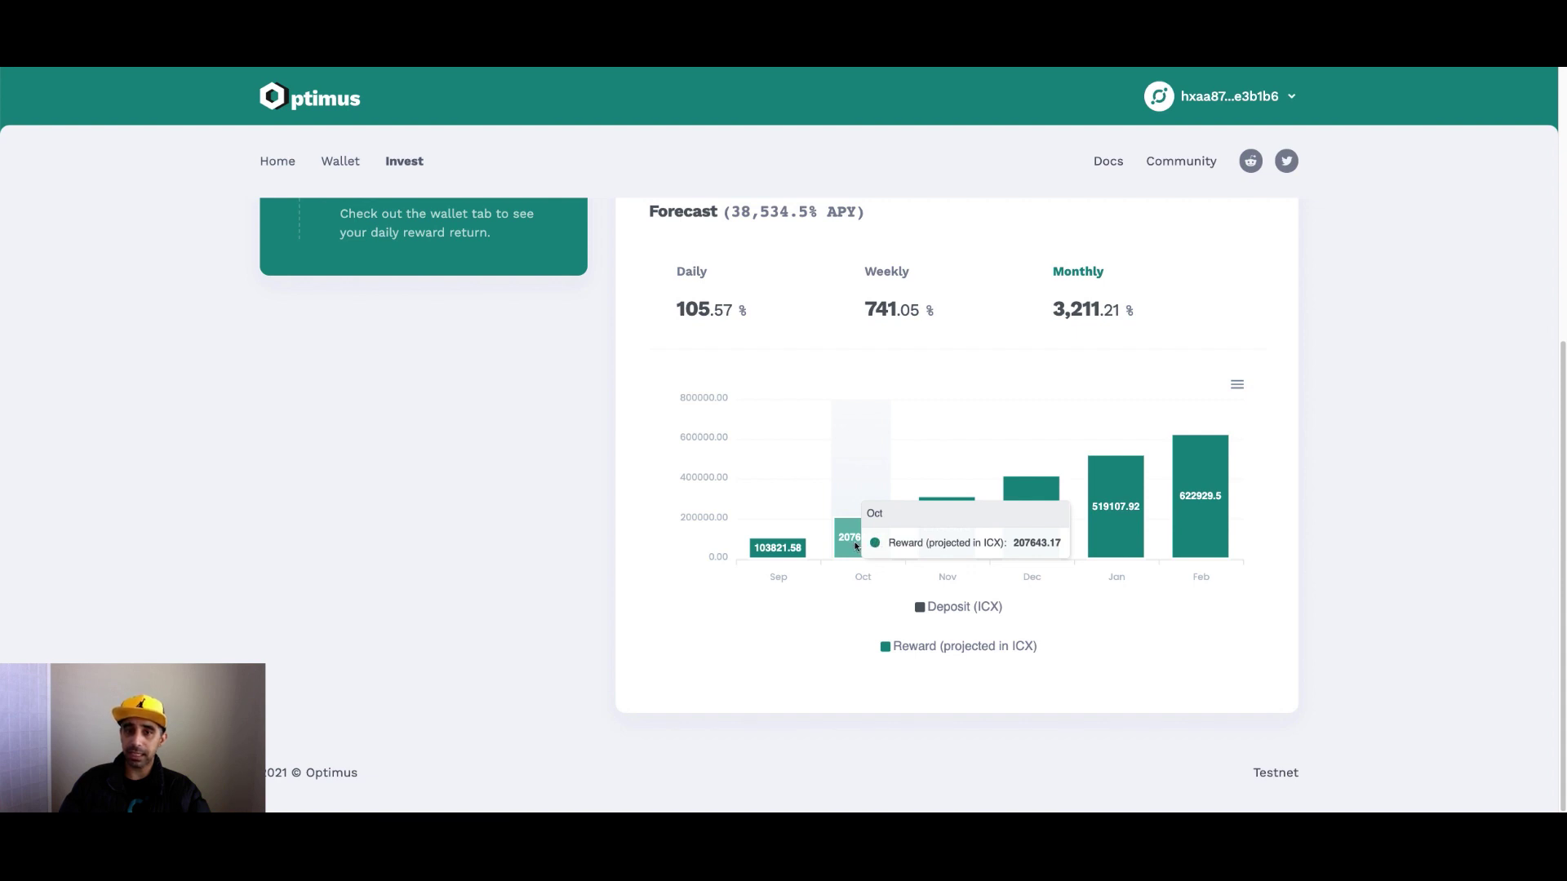
mouse_move(938, 538)
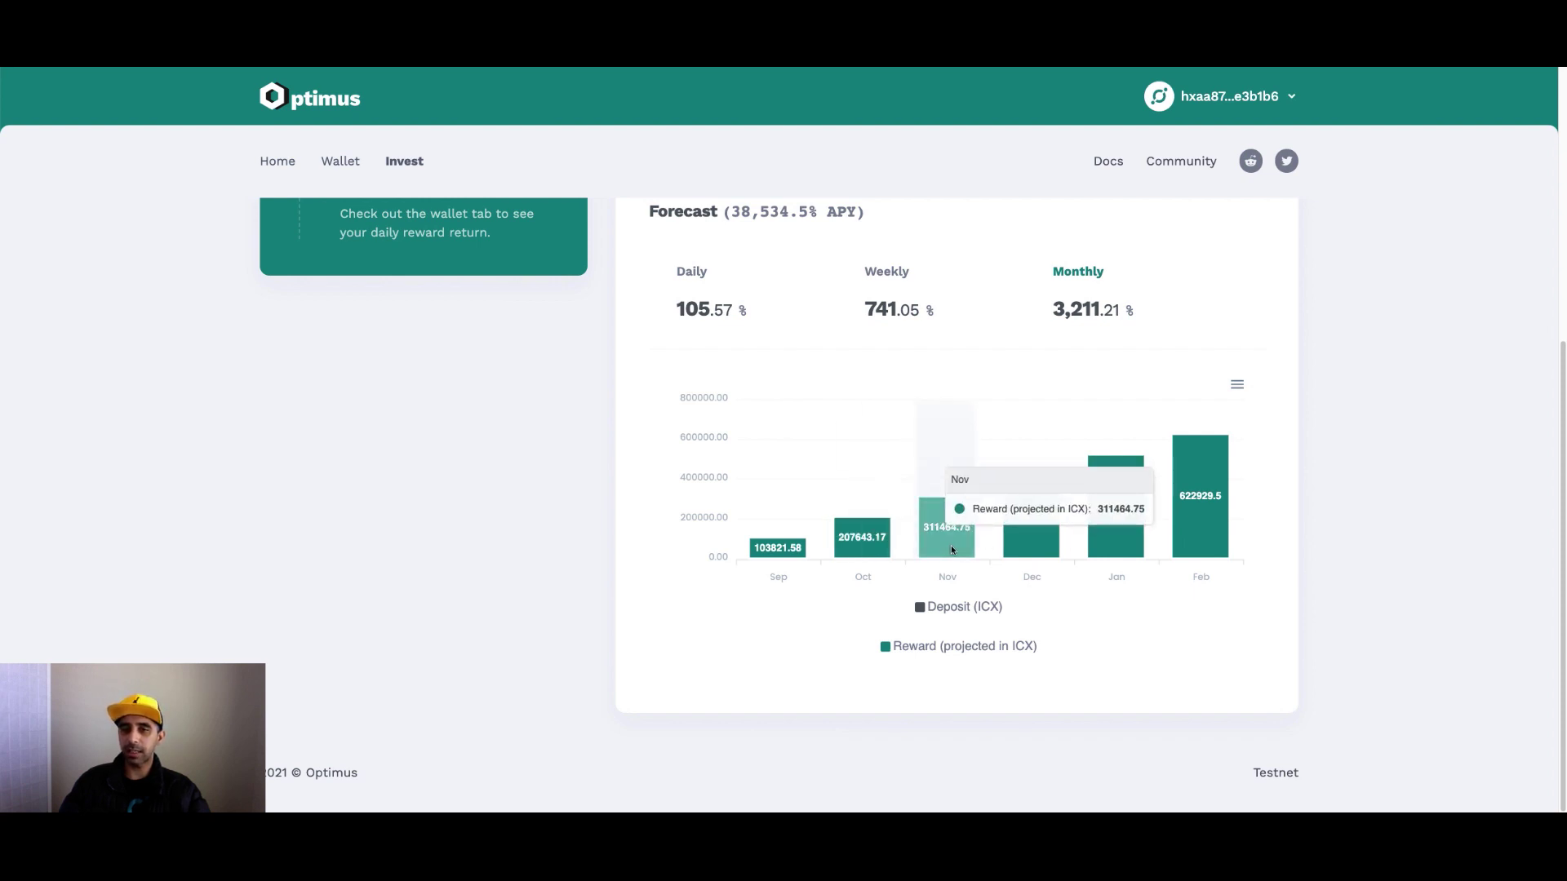
mouse_move(1100, 541)
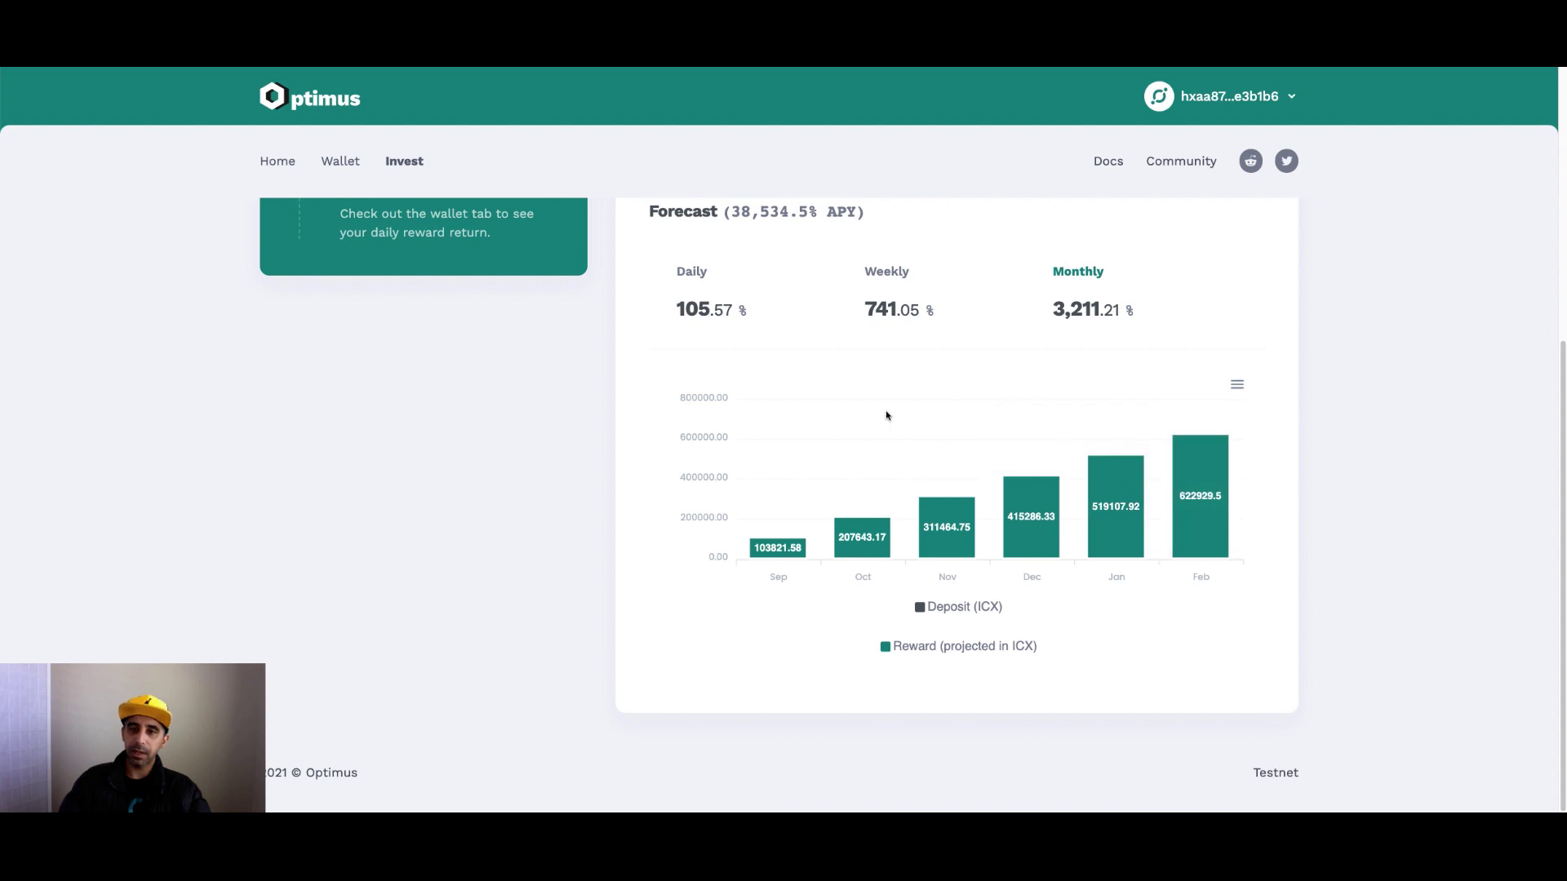
scroll(886, 417, up, 5)
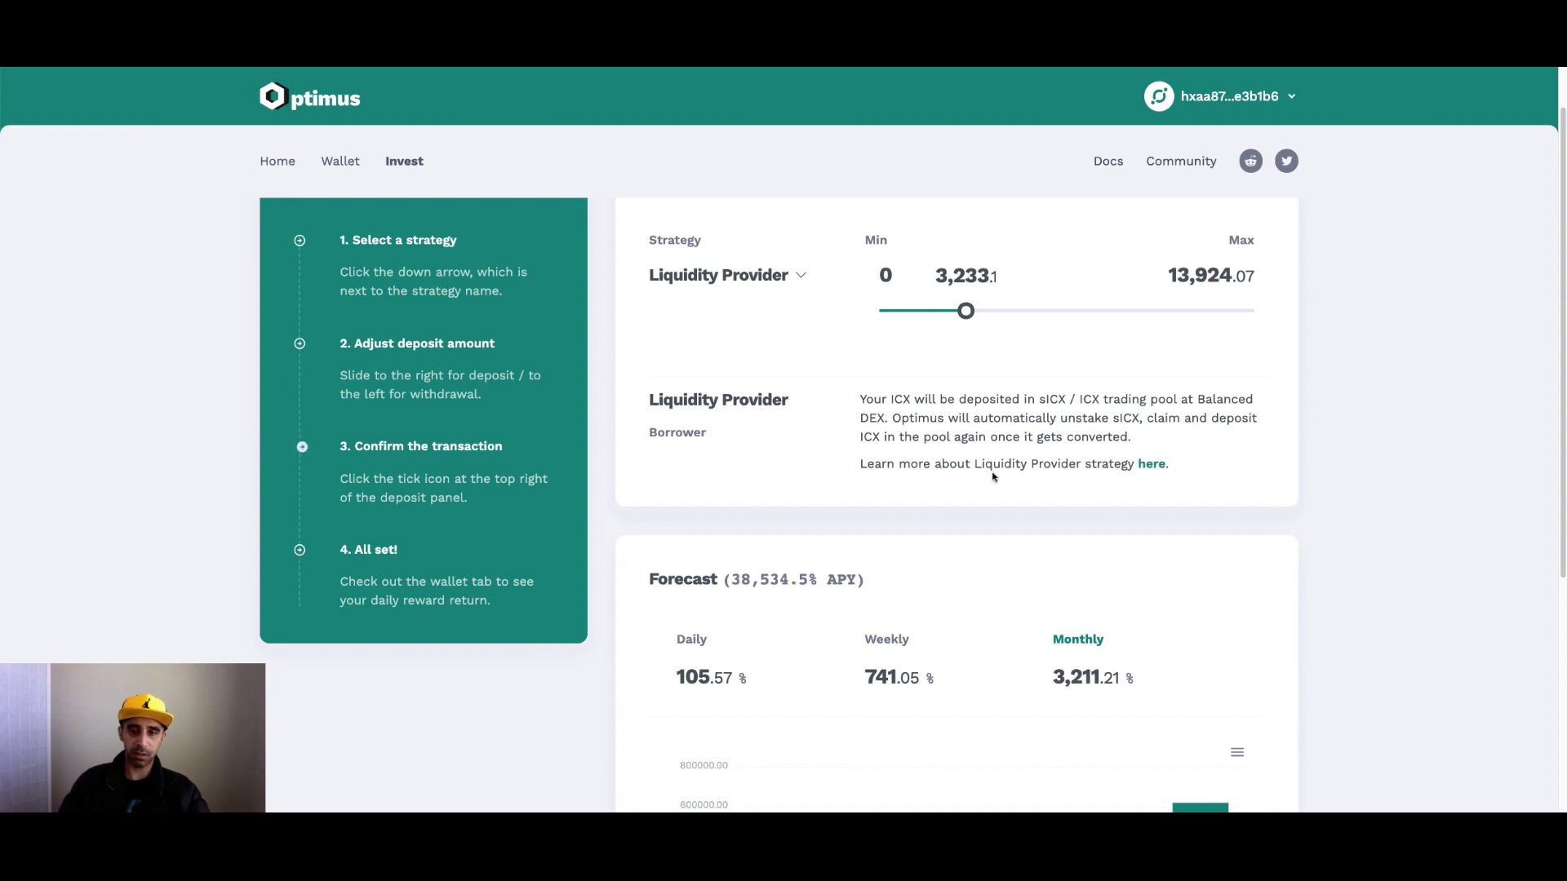
Set the Liquidity Provider deposit to about 3,006.98 ICX and submit it.
drag(961, 313, 958, 315)
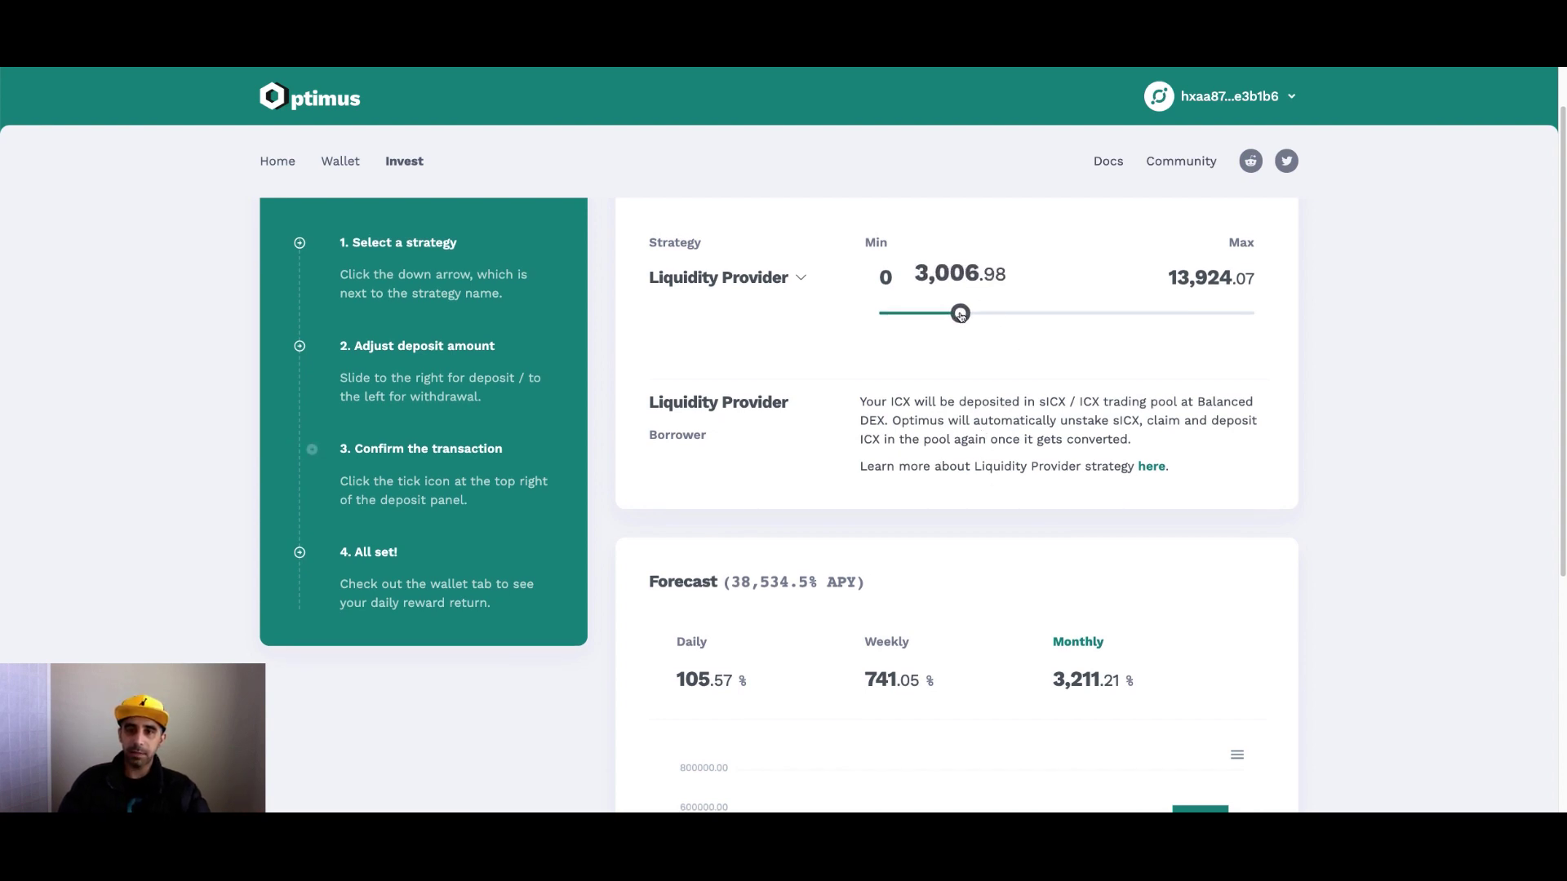
scroll(1021, 413, down, 3)
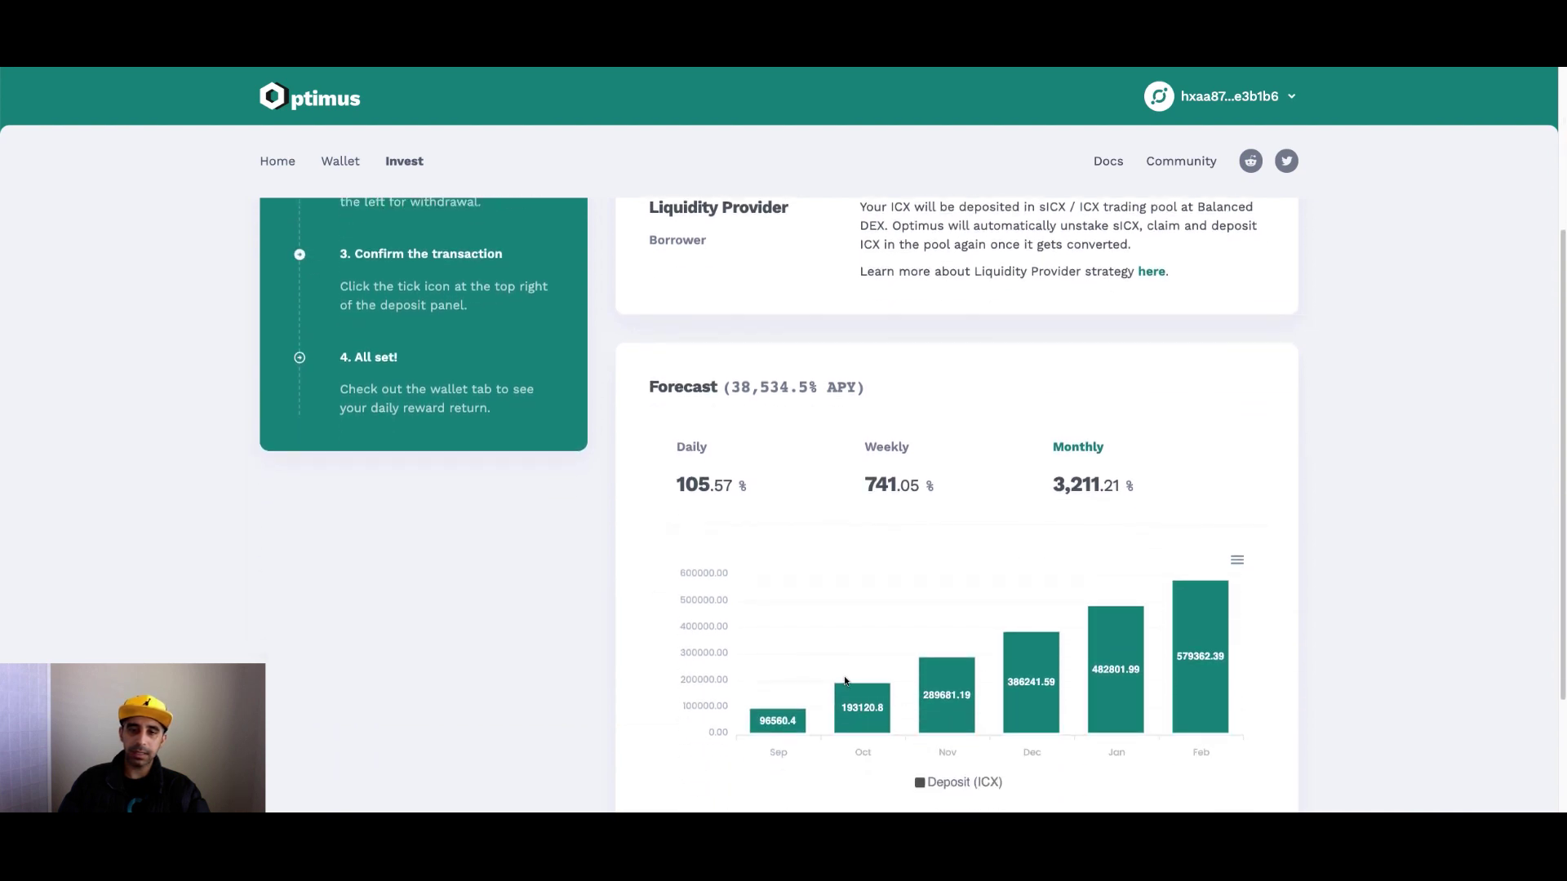
scroll(973, 628, down, 5)
scroll(973, 627, up, 5)
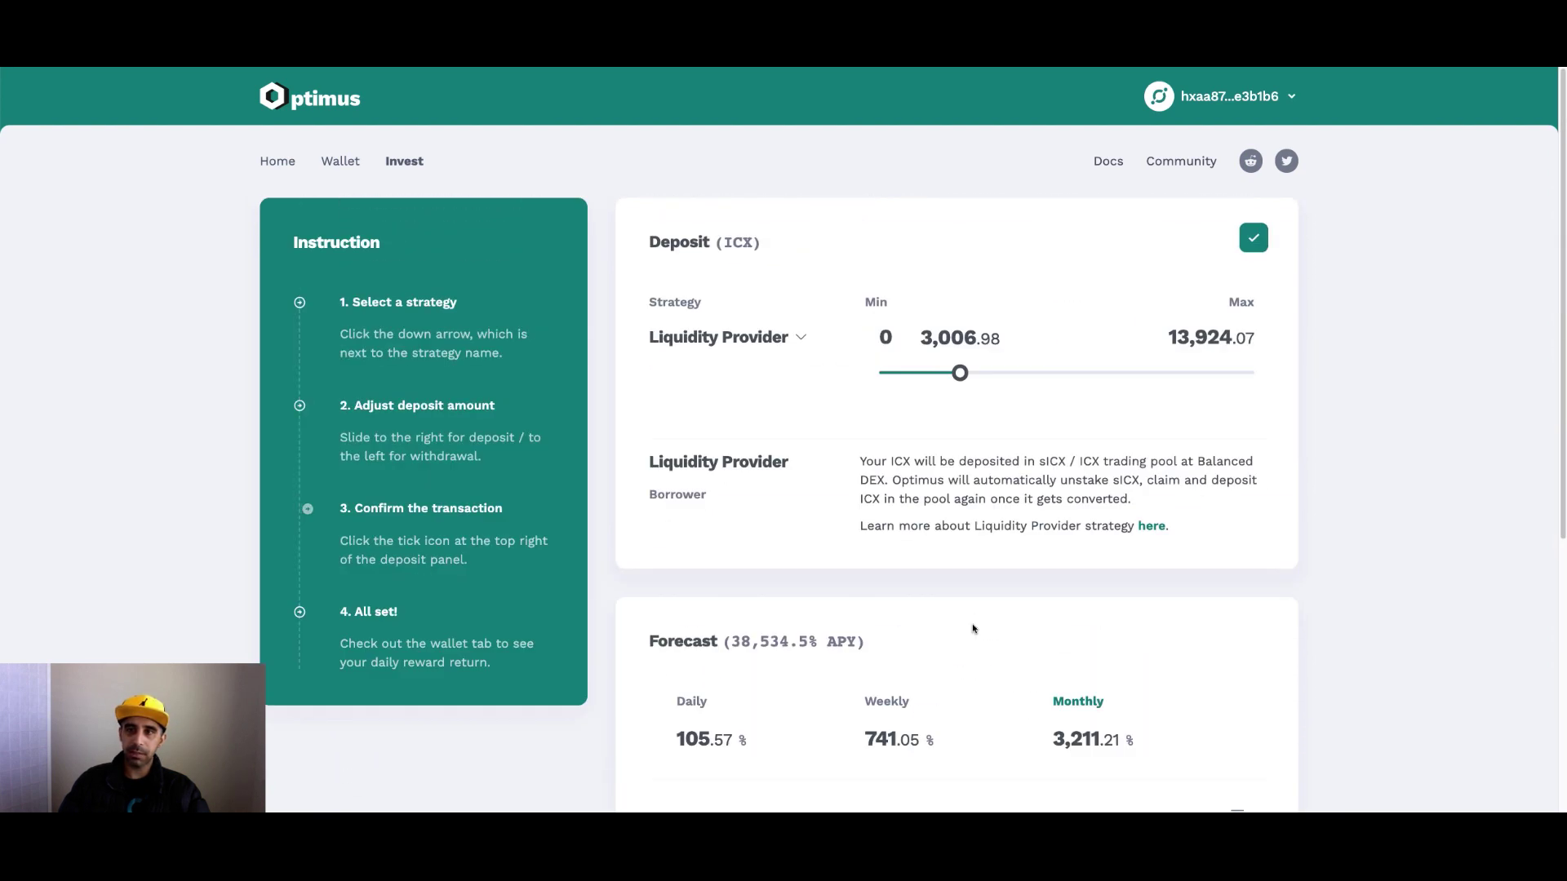
click(1254, 243)
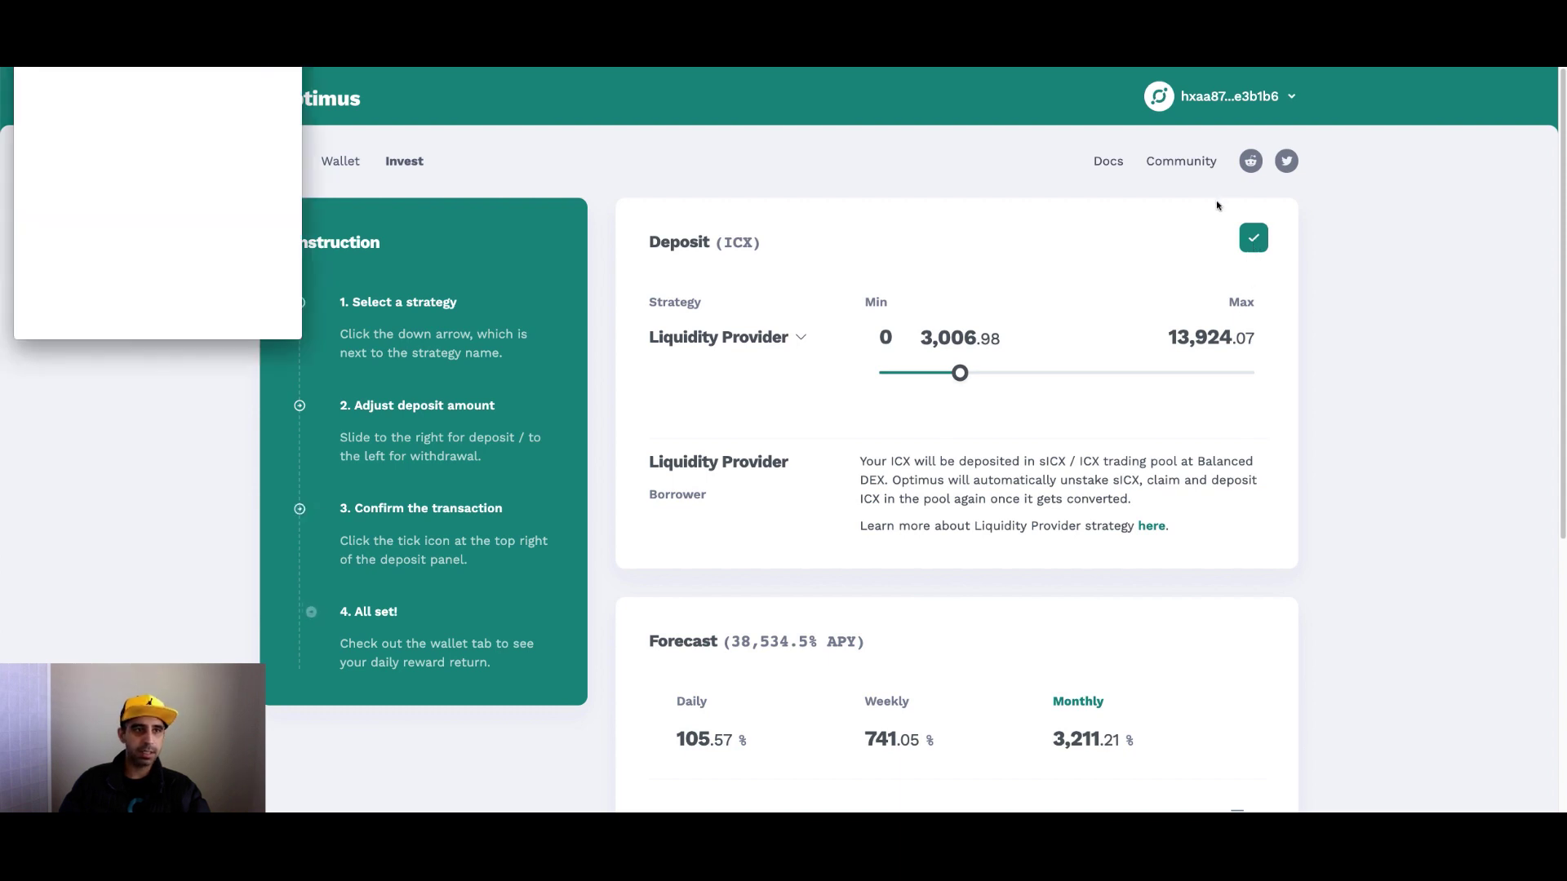
Approve the ICX transfer with the wallet password, then return to the Home dashboard.
click(115, 174)
key(ctrl+v)
key(Return)
click(239, 315)
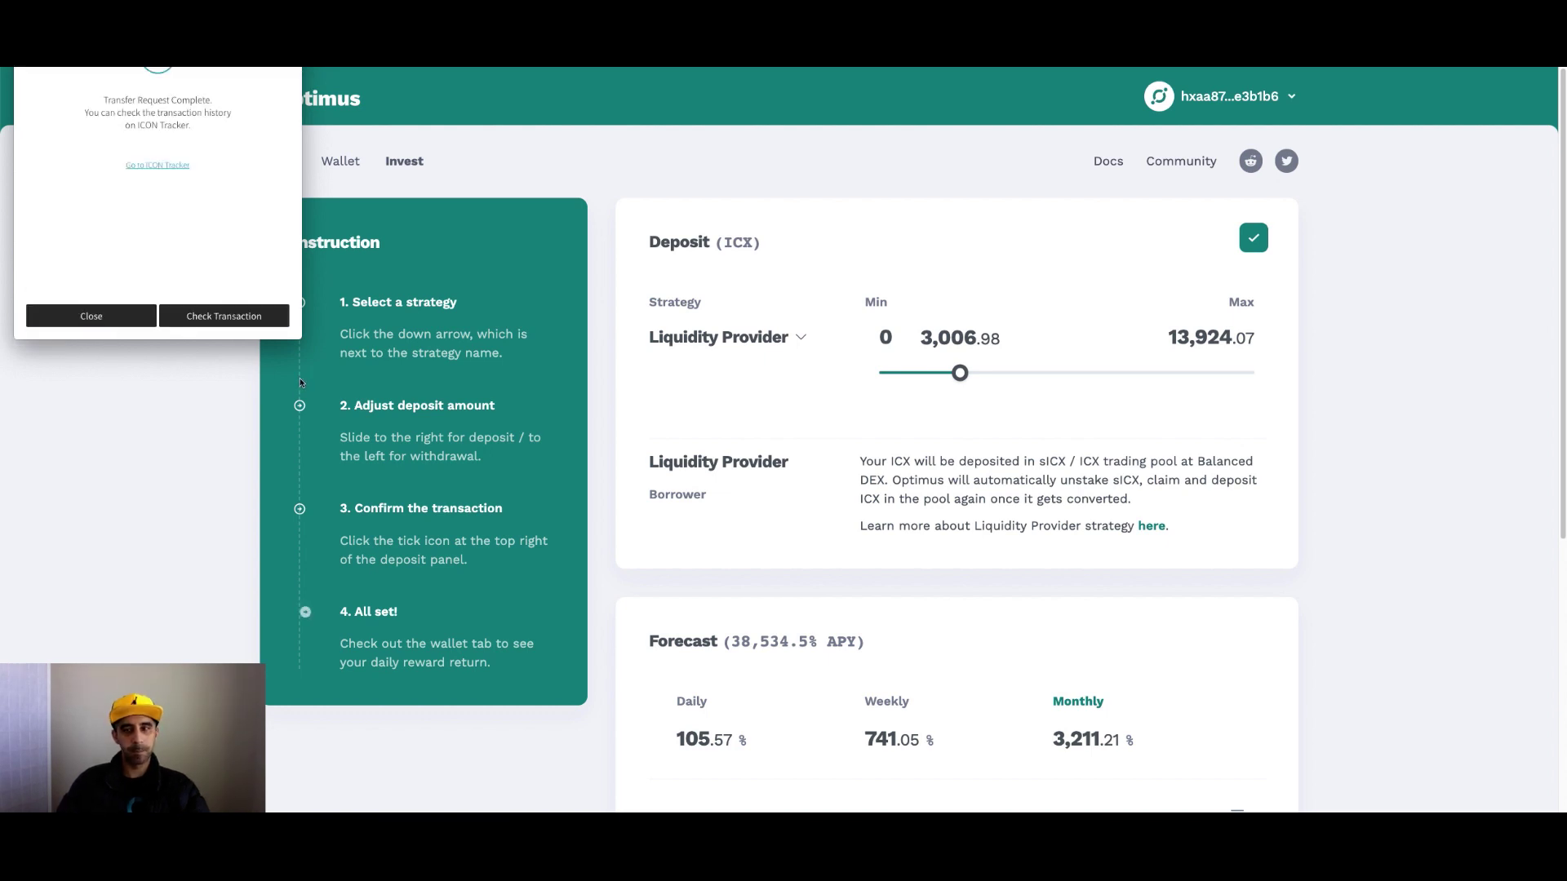
click(91, 316)
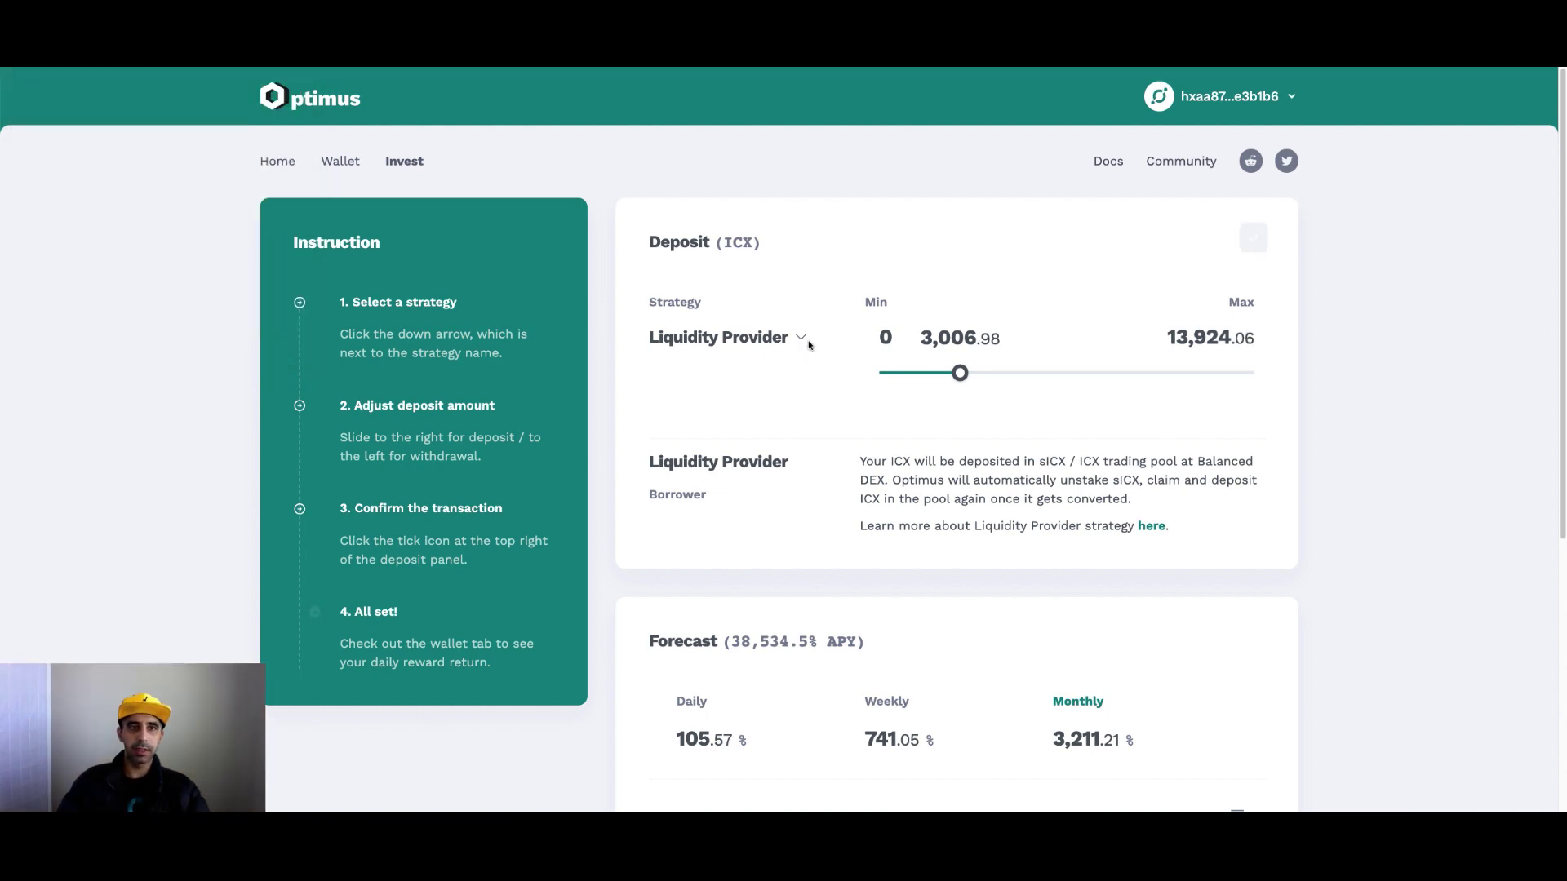
click(278, 179)
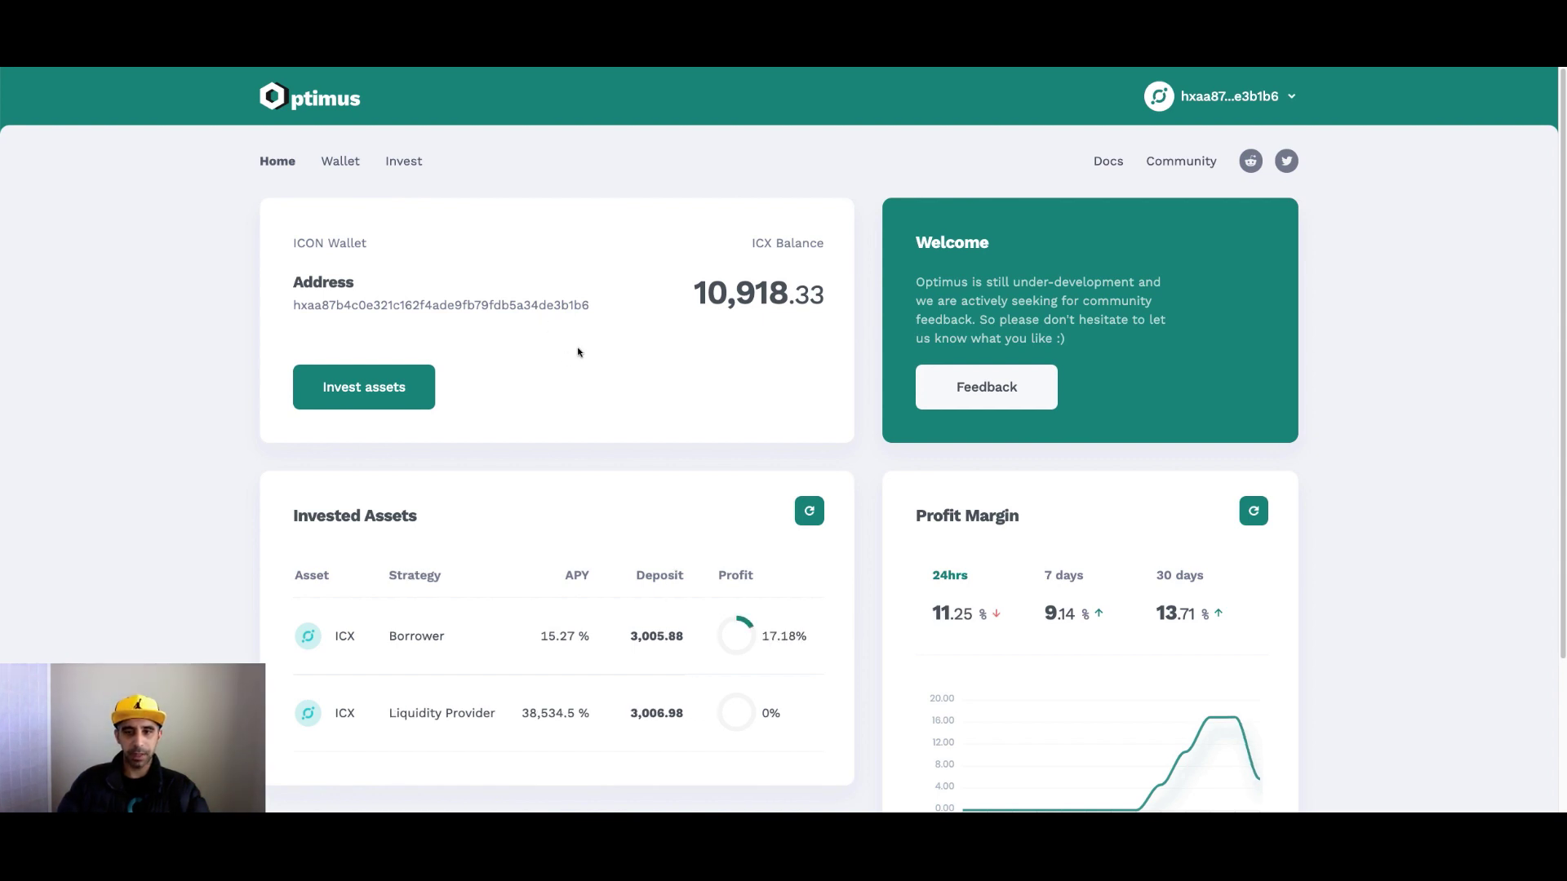
scroll(576, 351, down, 1)
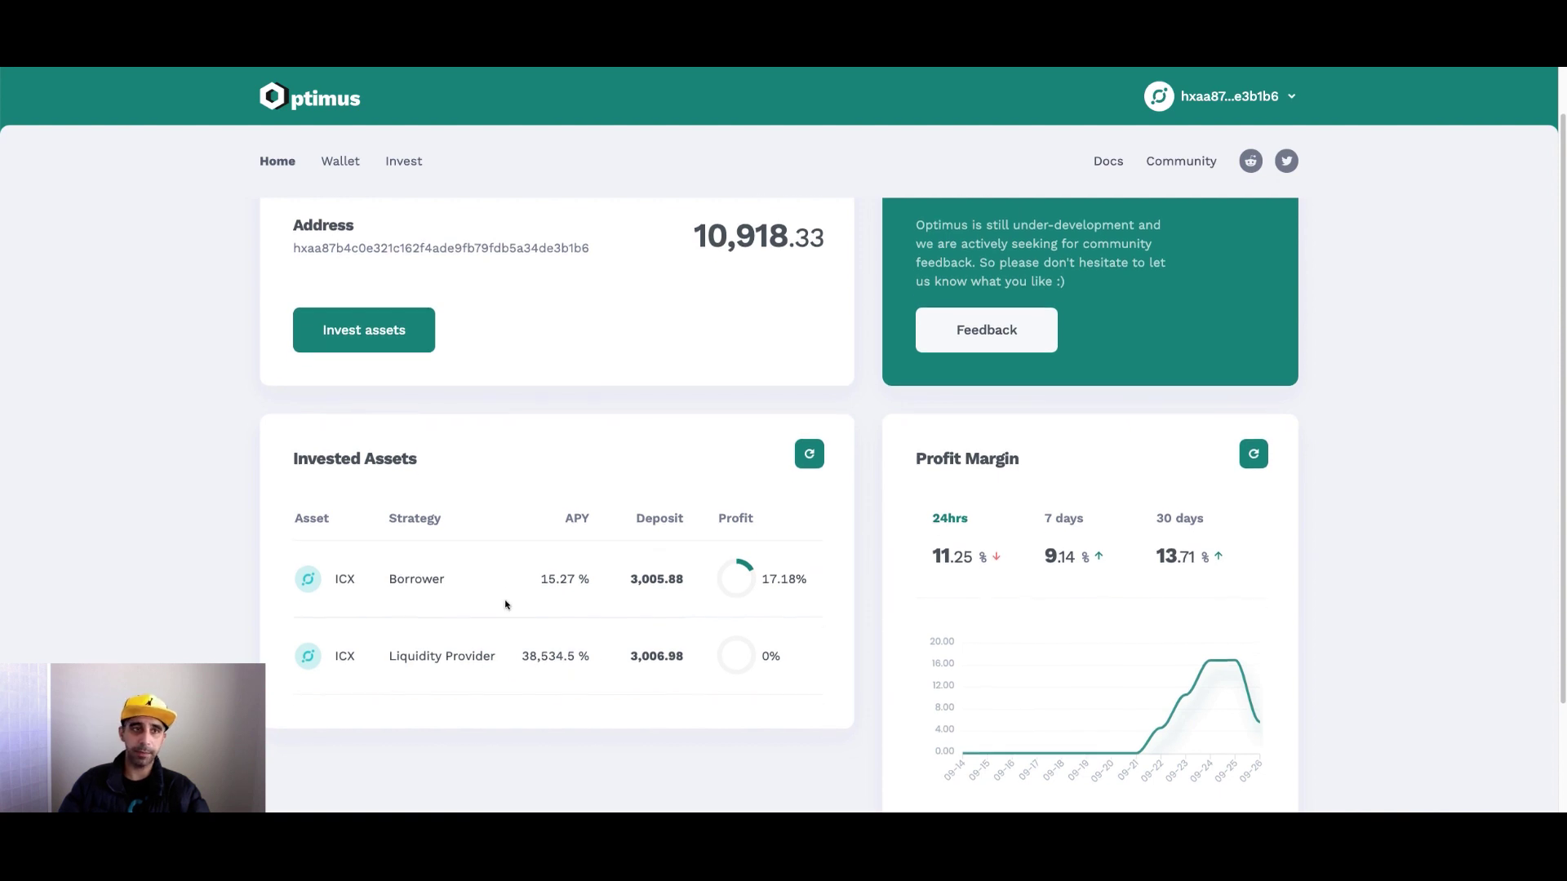
scroll(430, 400, up, 1)
Open the Wallet page and switch the transfer token to BALN.
click(354, 172)
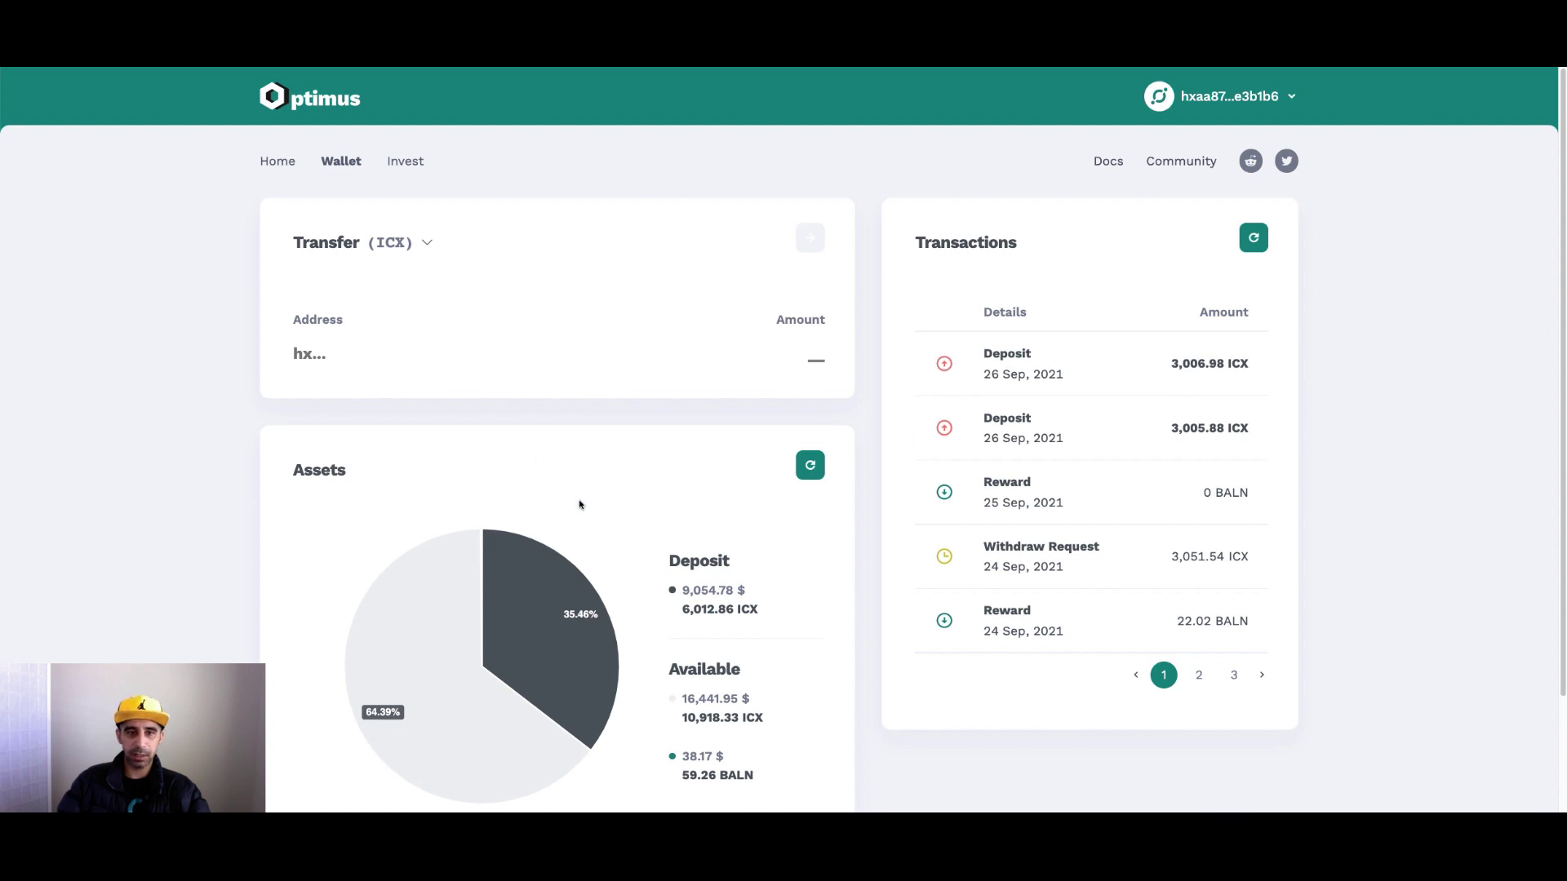
click(429, 241)
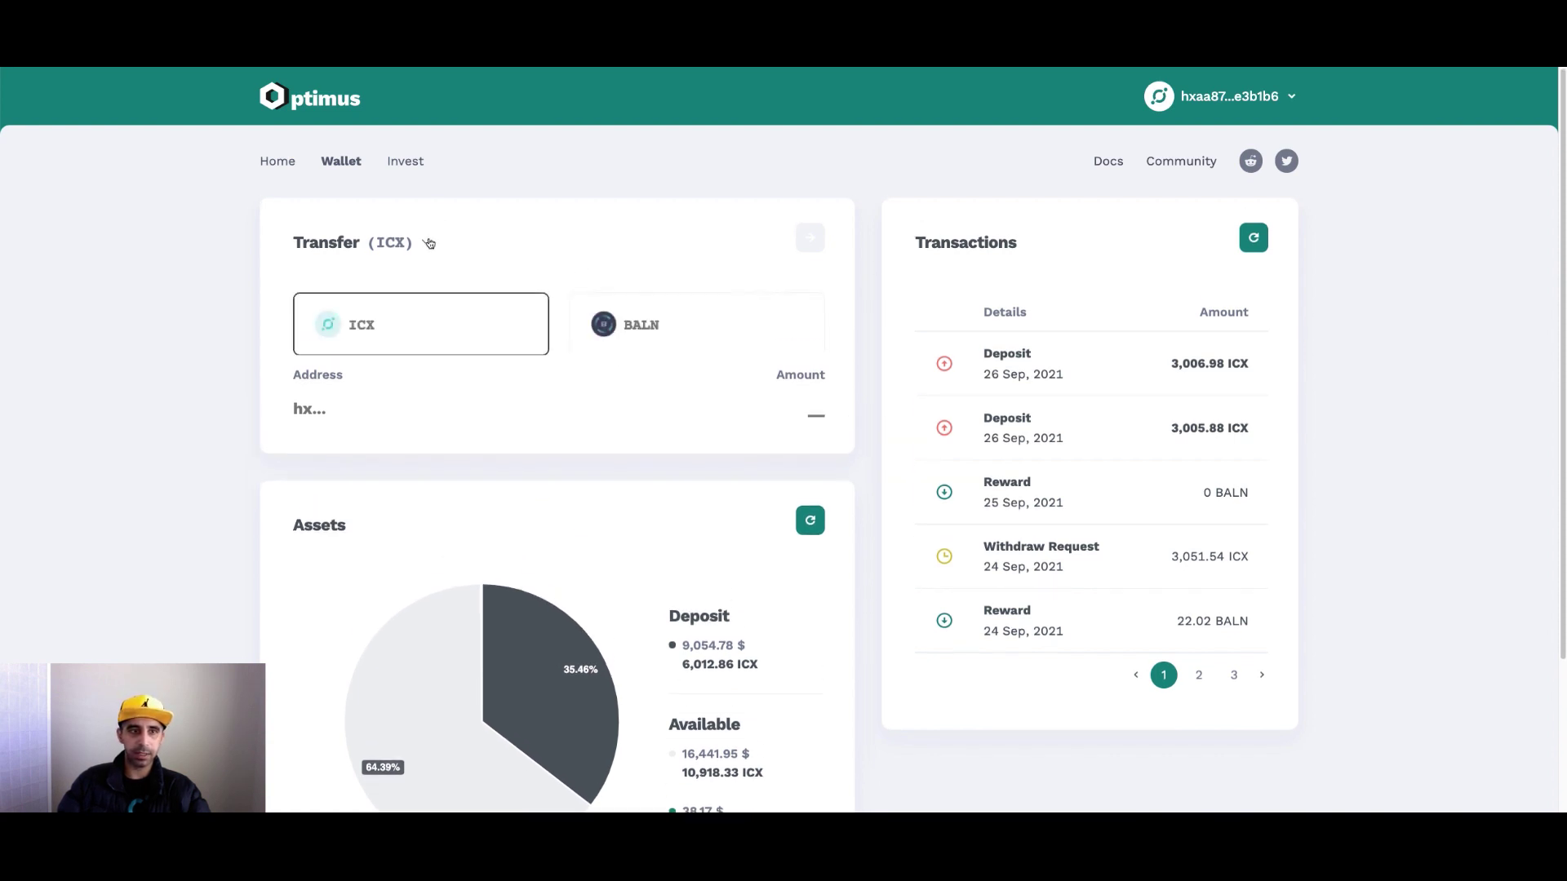
click(594, 301)
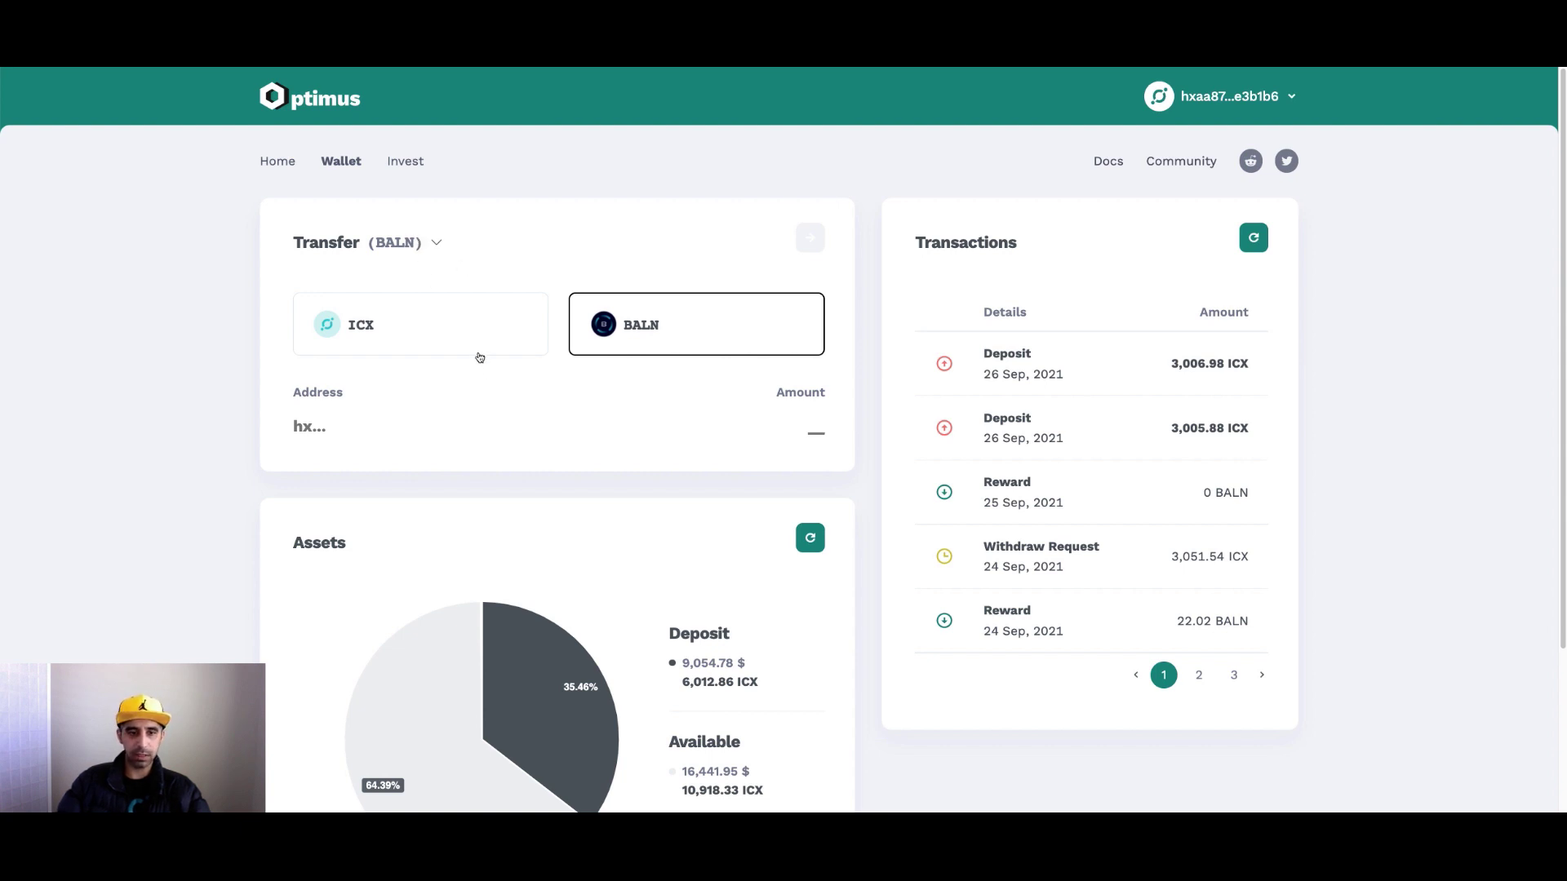
Show the second page of transactions from 22–23 Sep and collapse the token selector.
scroll(552, 448, down, 3)
mouse_move(443, 555)
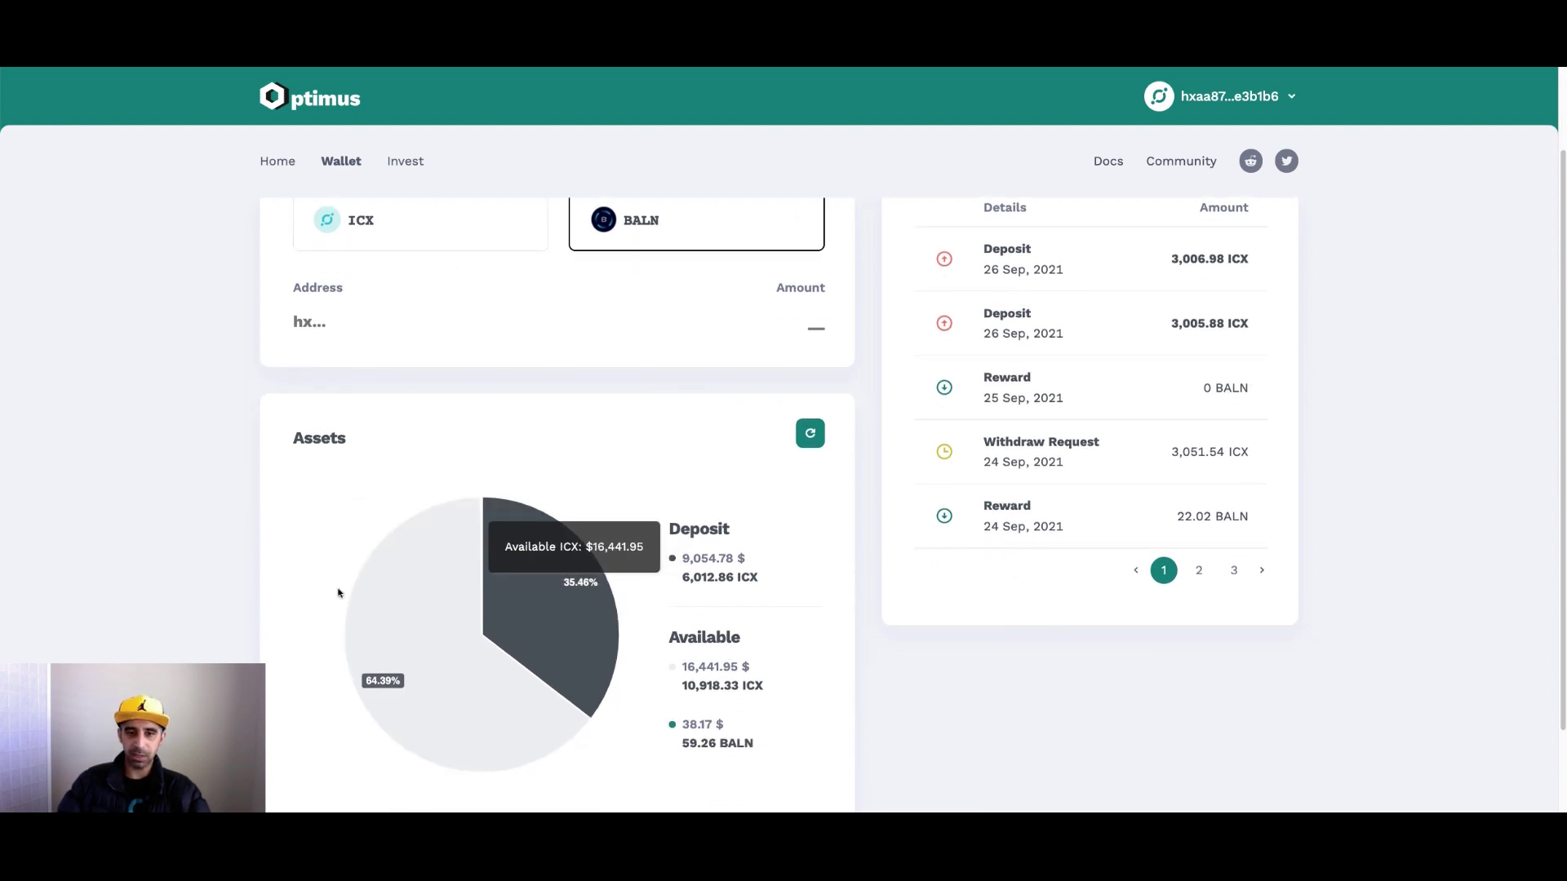
scroll(585, 674, up, 3)
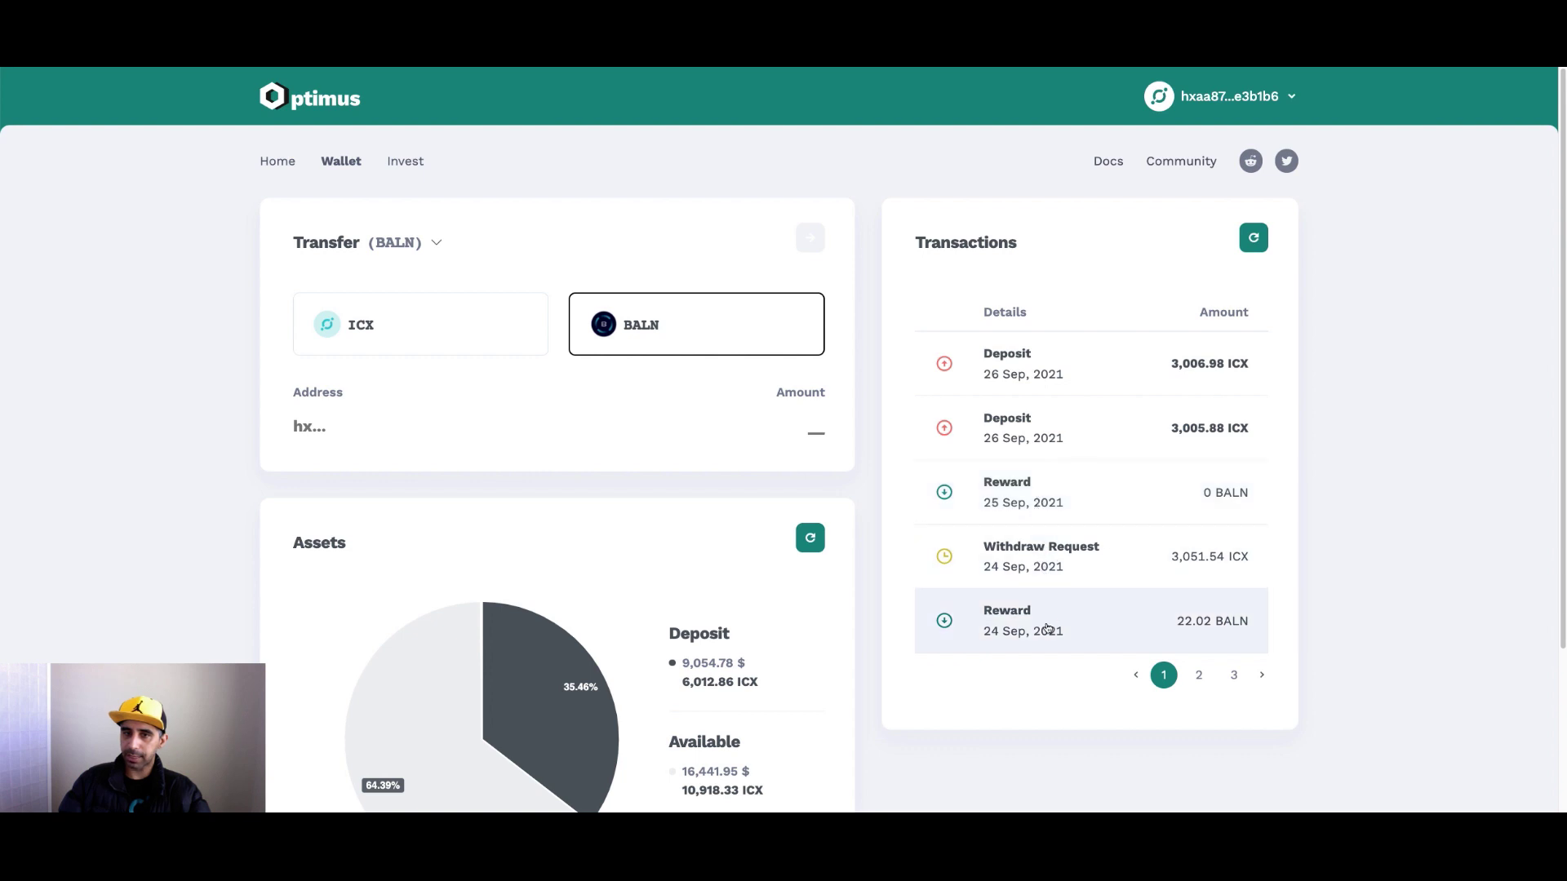
click(1197, 681)
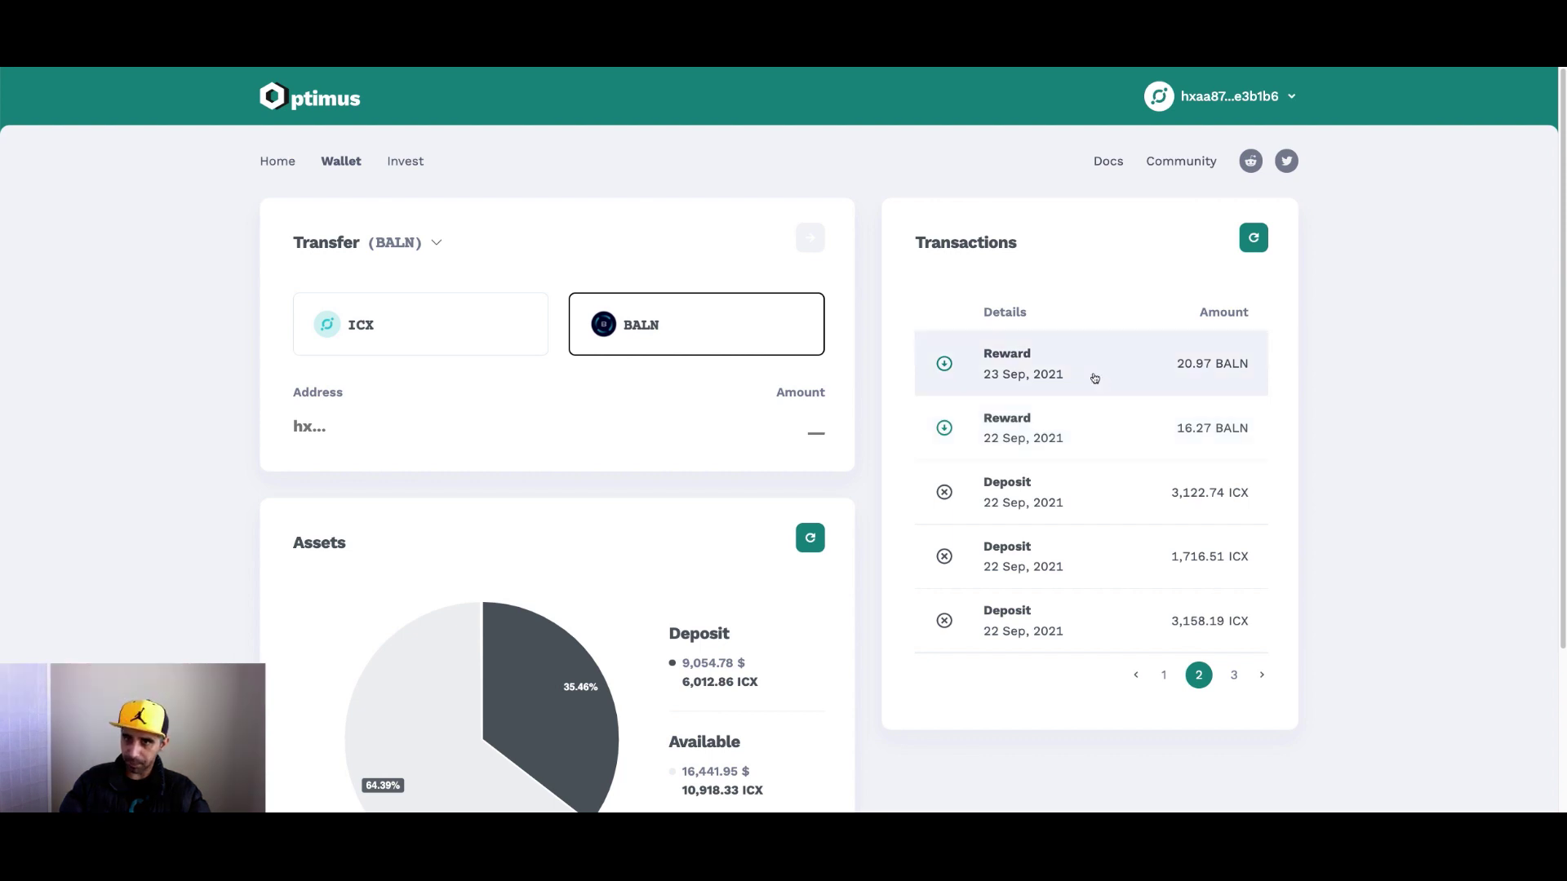
click(439, 243)
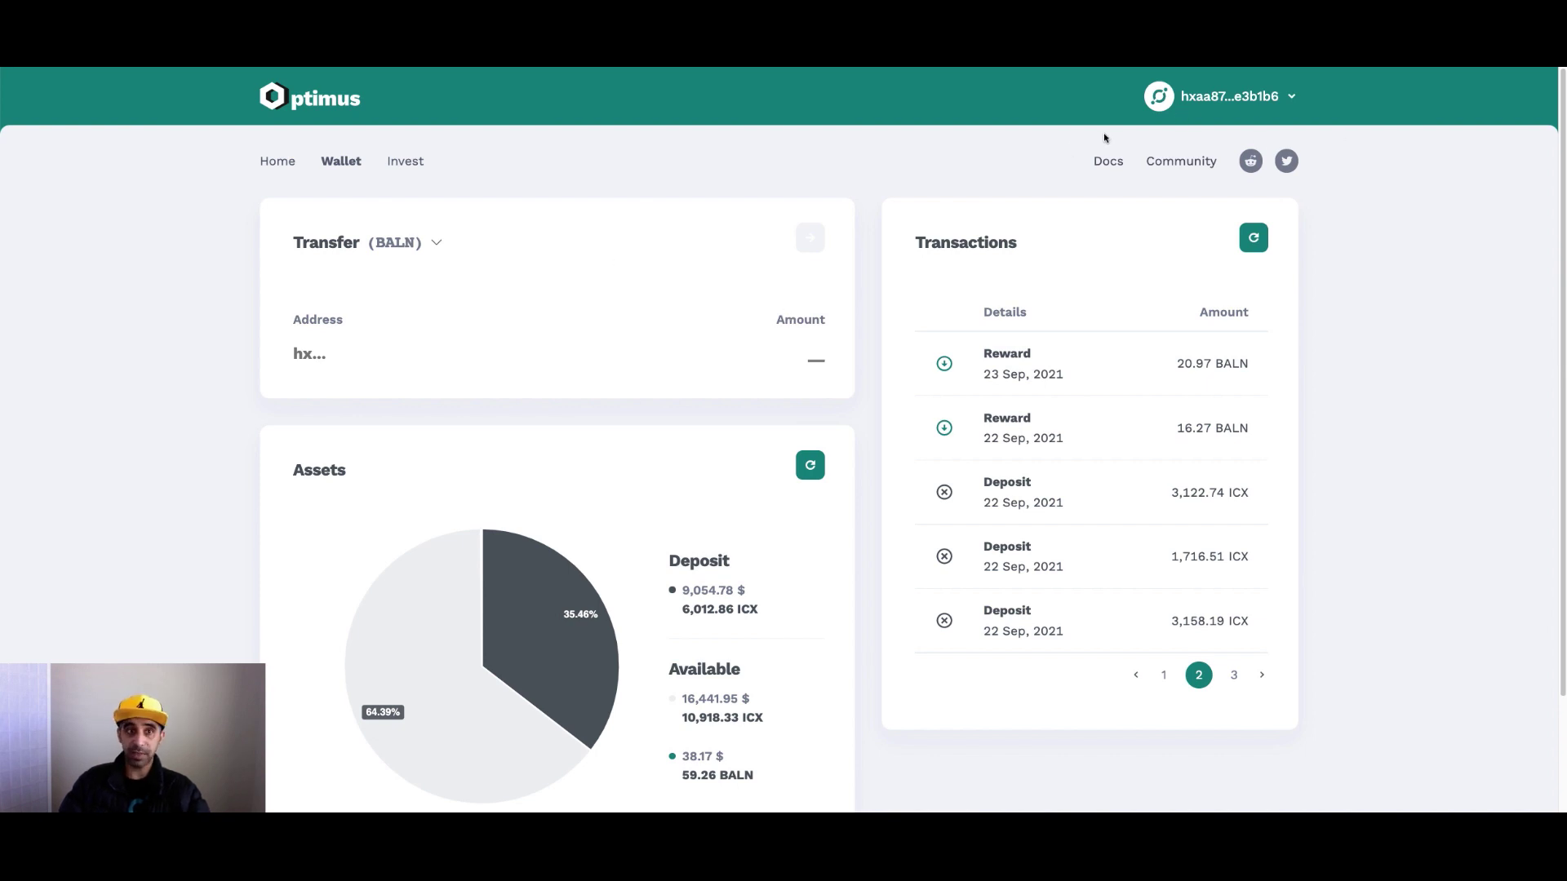
View the Liquidity Provider and Borrower strategies on the Invest page, then go back Home.
click(408, 163)
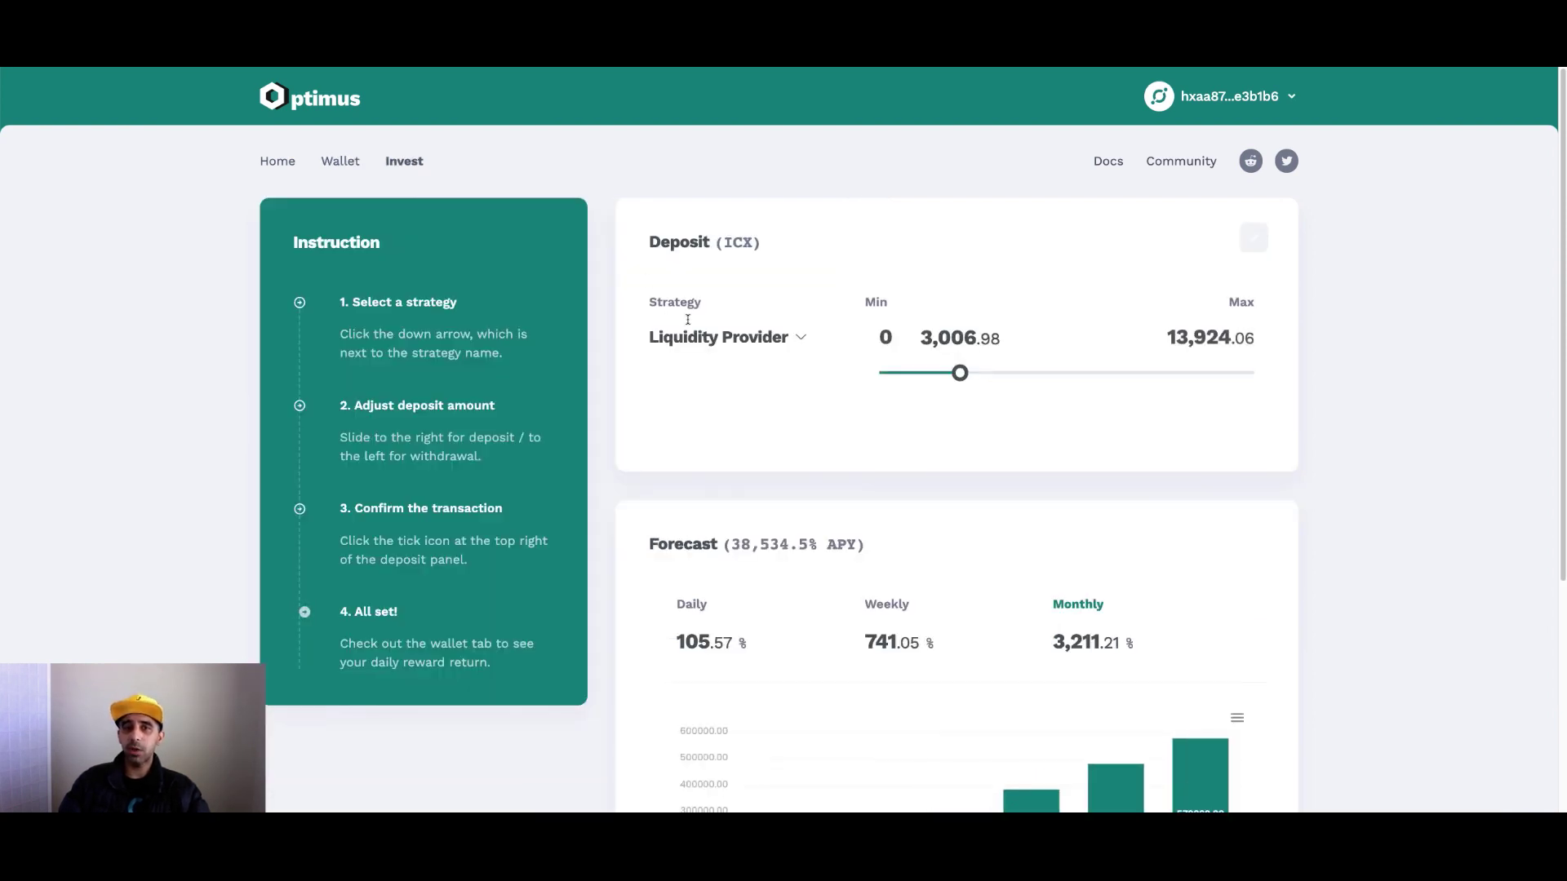
click(752, 342)
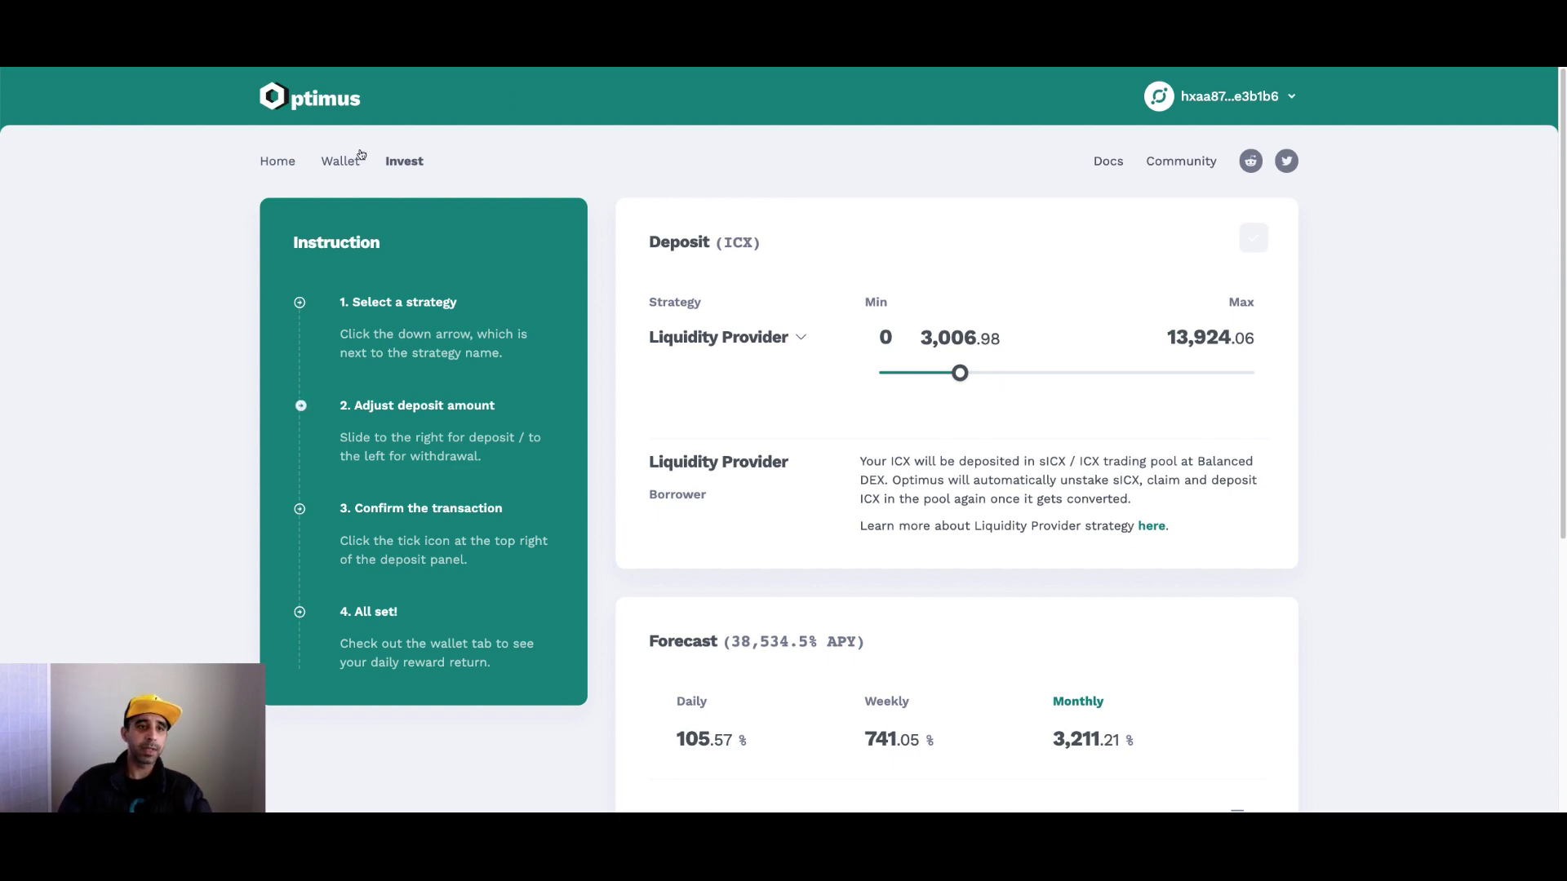
click(292, 166)
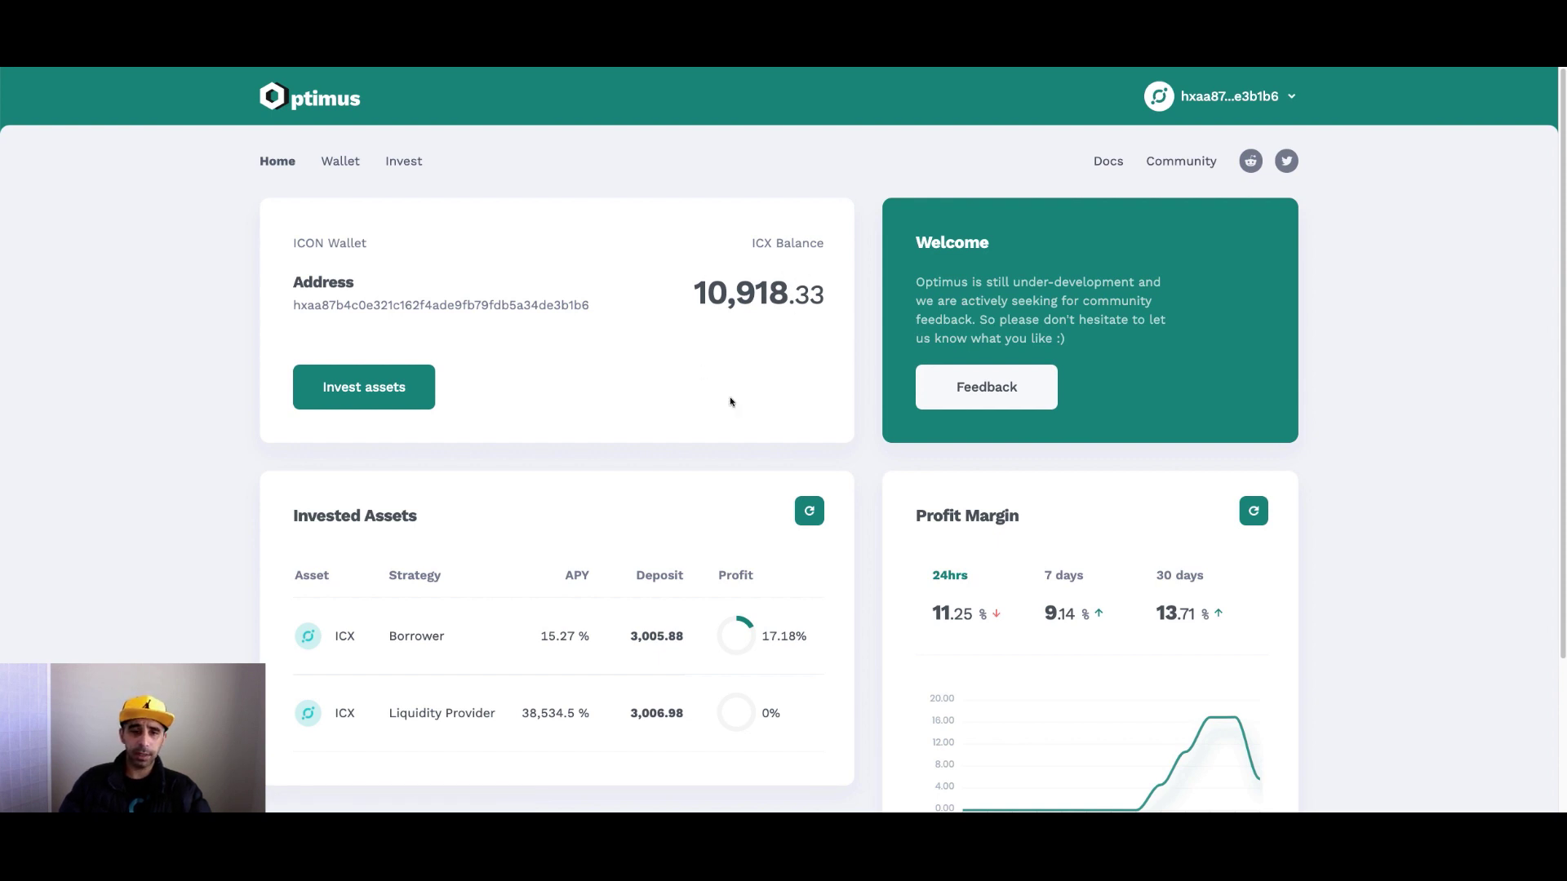
Scroll the Home dashboard to review the profit margin chart from 09-21 to 09-26.
scroll(731, 402, down, 1)
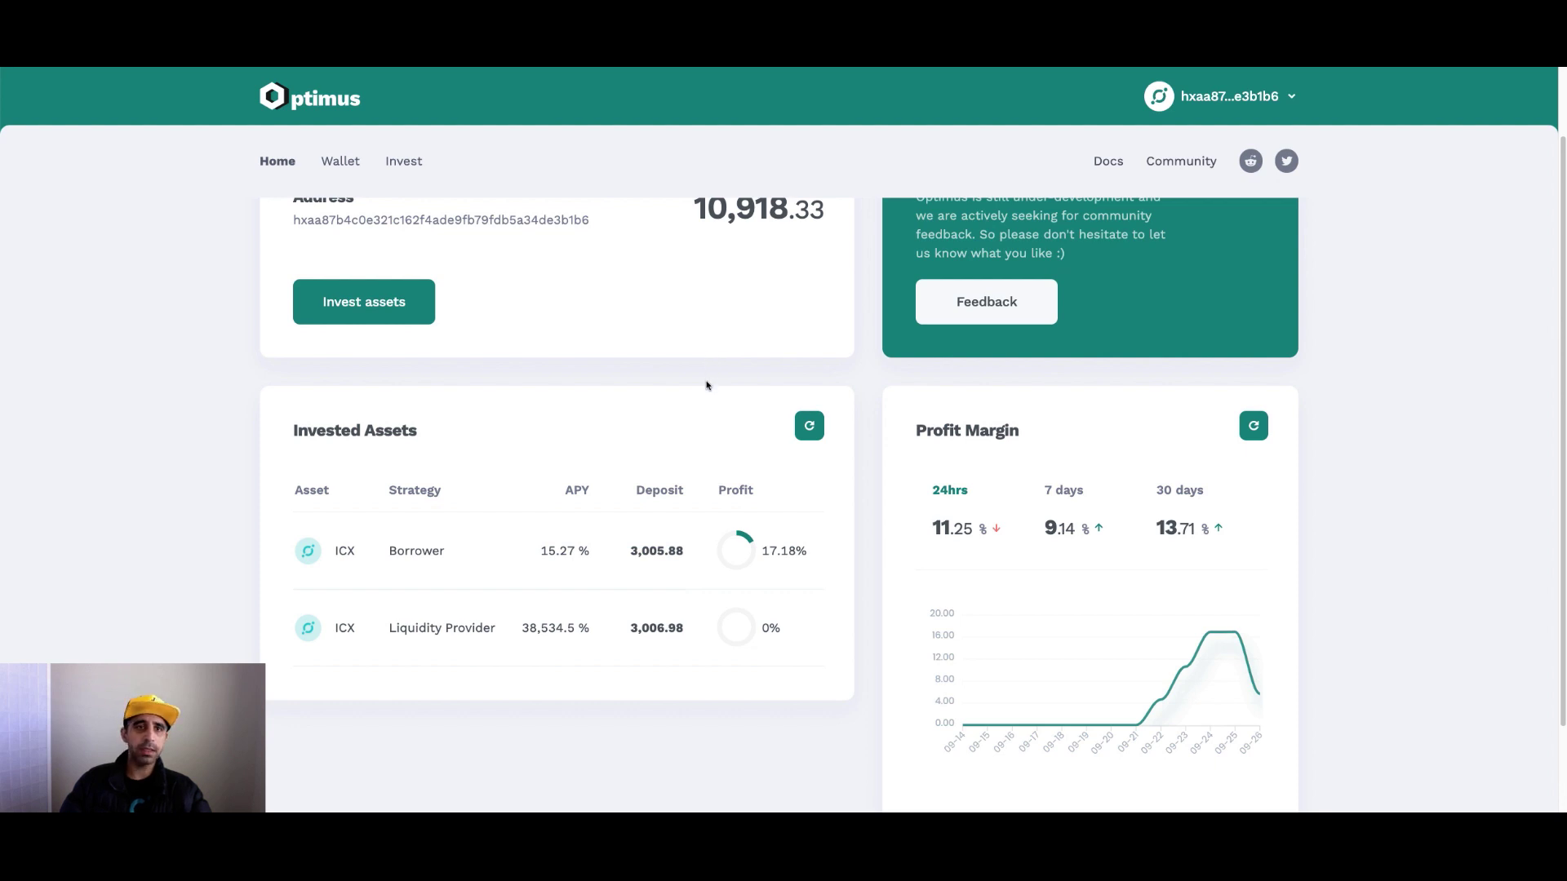
scroll(706, 385, up, 1)
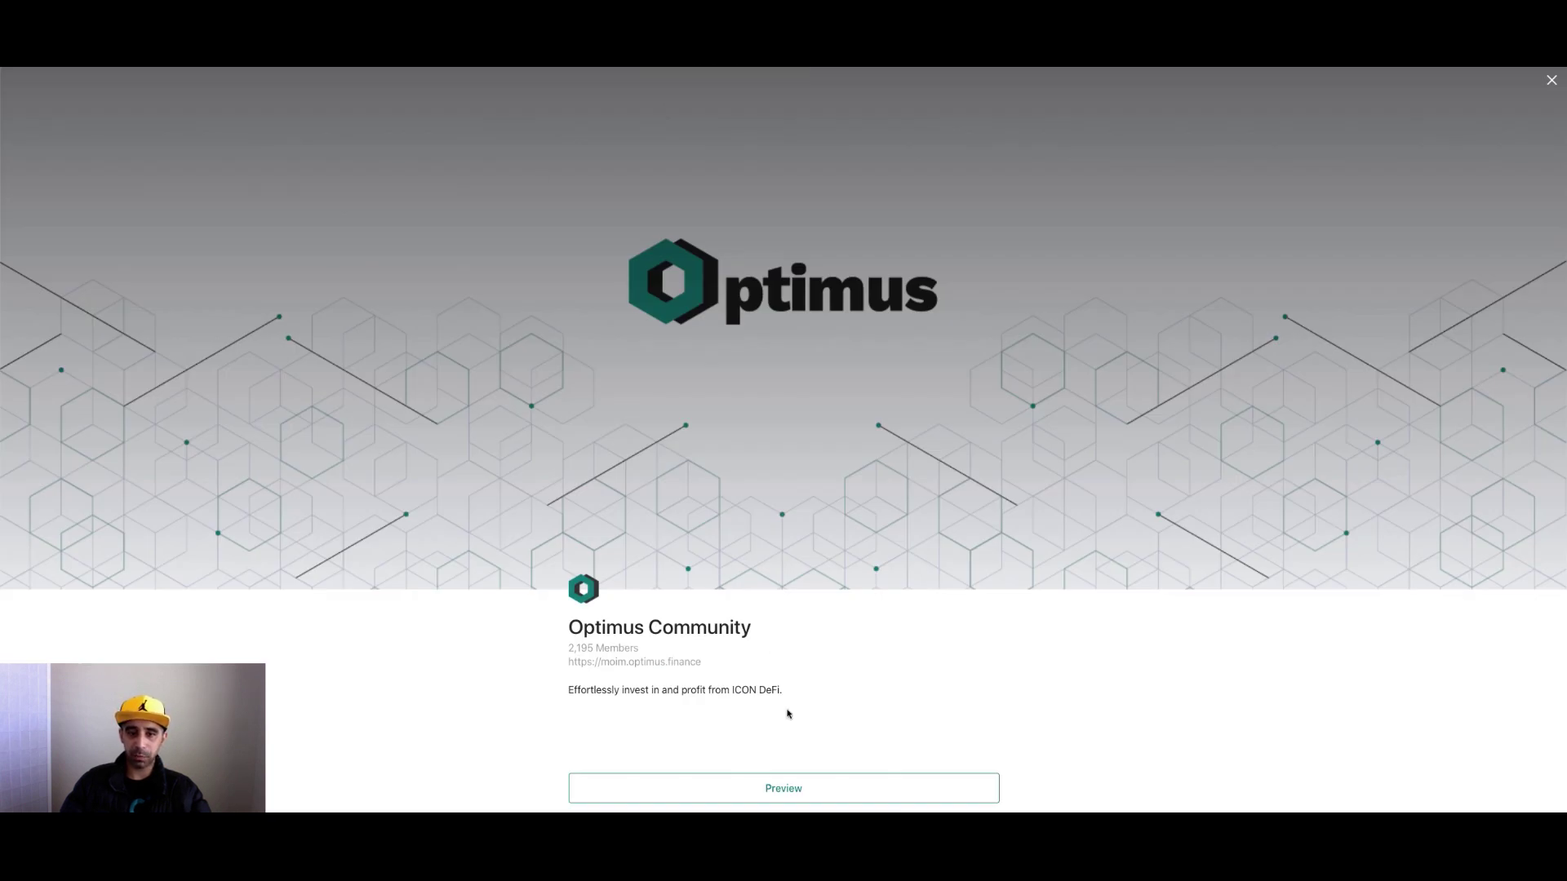
Preview the Optimus Community General channel in Moim, then switch back to the Optimus tab.
click(781, 790)
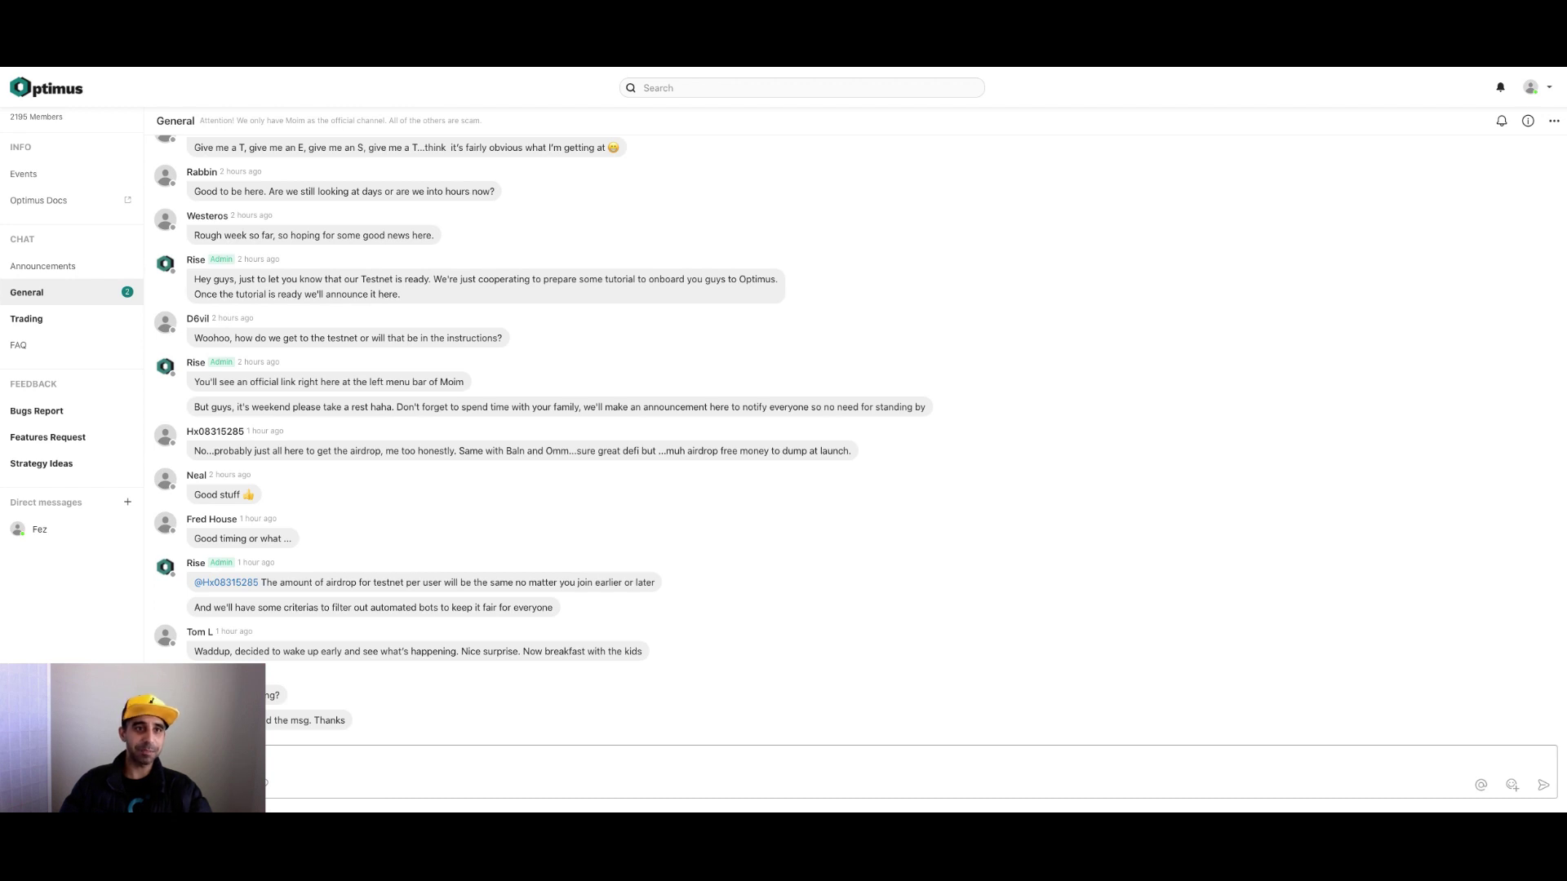
key(ctrl+Tab)
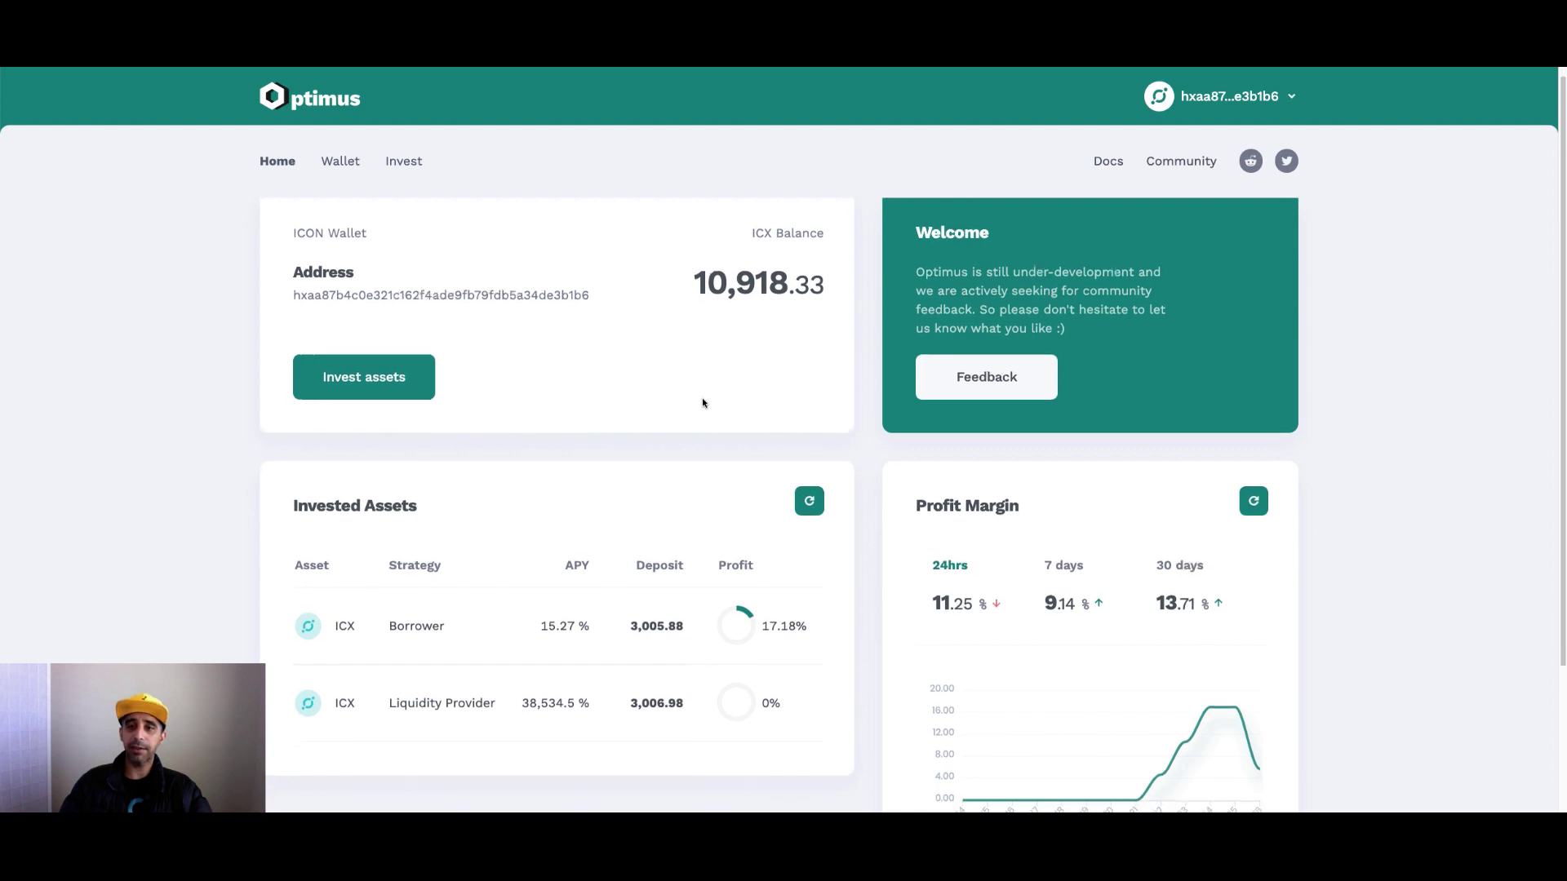
scroll(701, 398, down, 2)
scroll(771, 437, down, 1)
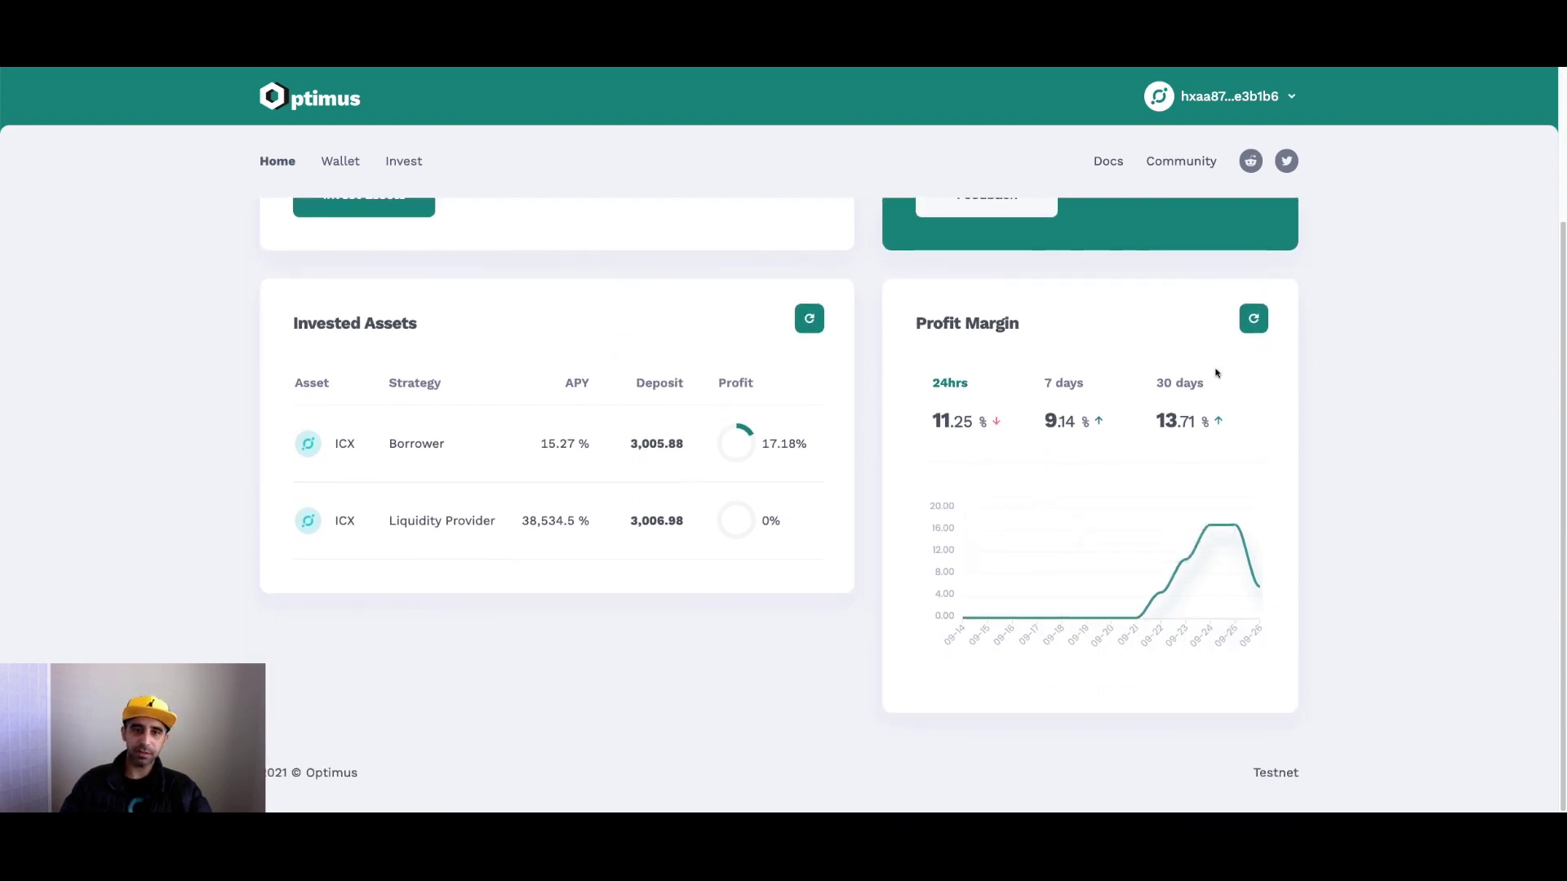
mouse_move(1188, 559)
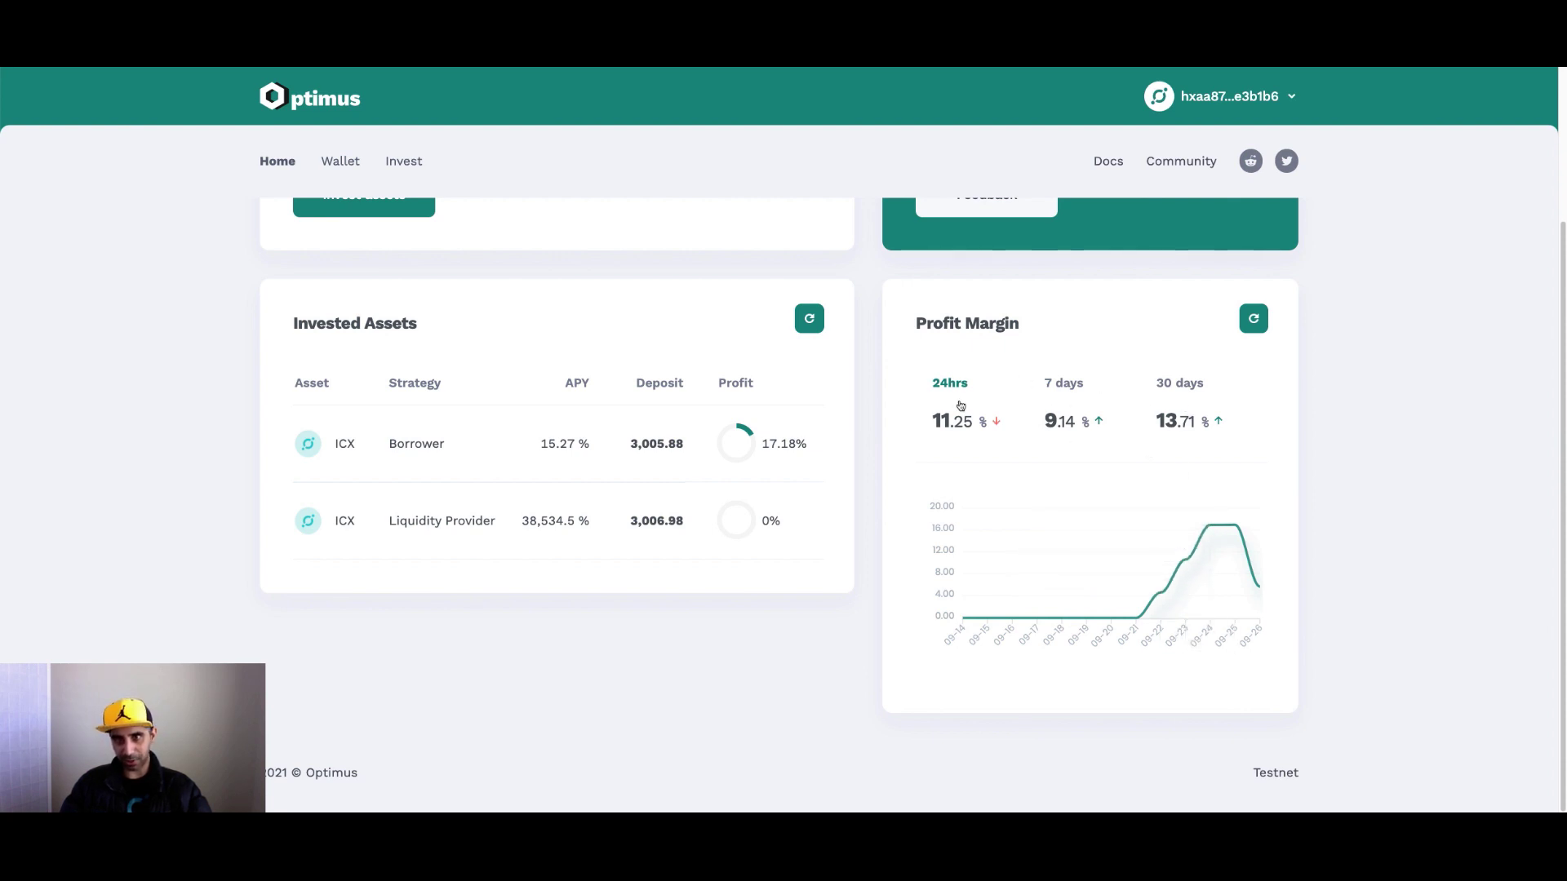
click(1061, 385)
click(1205, 384)
click(1057, 388)
click(947, 390)
scroll(874, 465, up, 3)
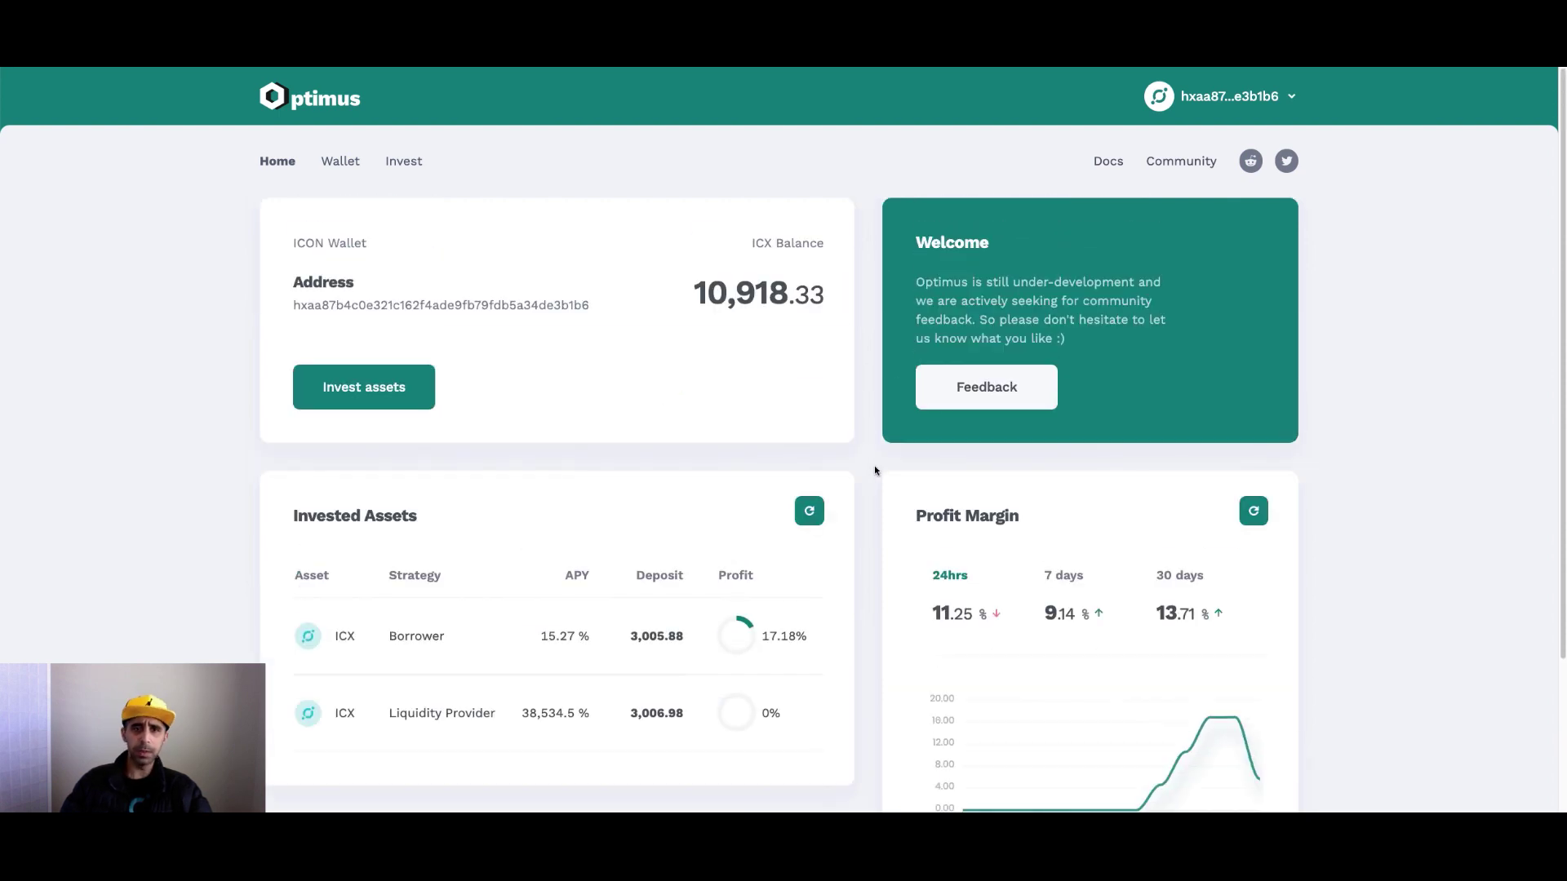